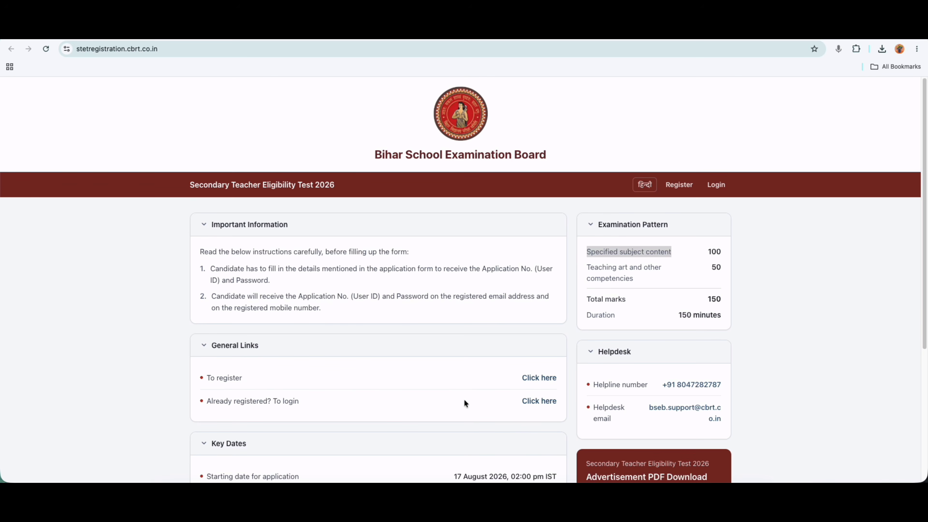
Expand Examination Fee and highlight the ₹960/₹1,440 fees and the ₹760/₹1,140 SC/ST fees.
{"action": "scroll", "coordinate": [464, 400], "scroll_direction": "down", "scroll_amount": 5}
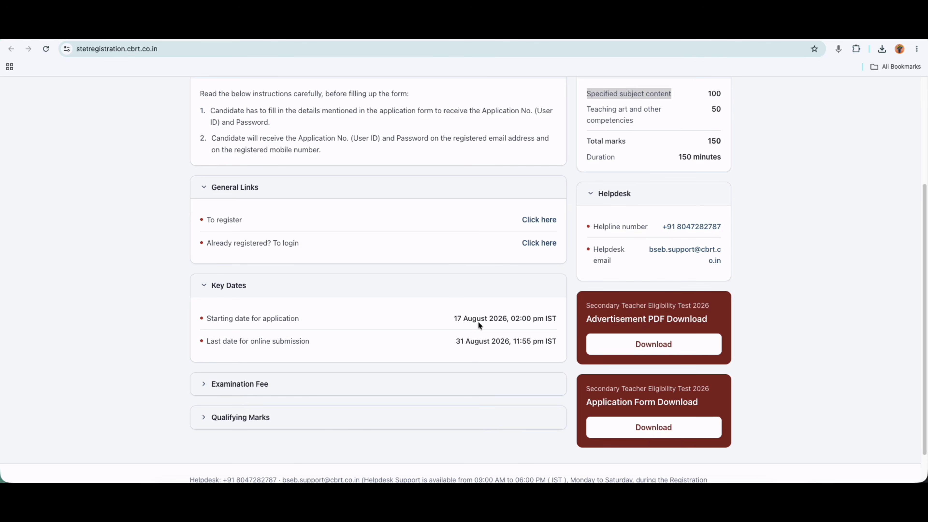
{"action": "left_click", "coordinate": [215, 383]}
{"action": "scroll", "coordinate": [454, 391], "scroll_direction": "down", "scroll_amount": 1}
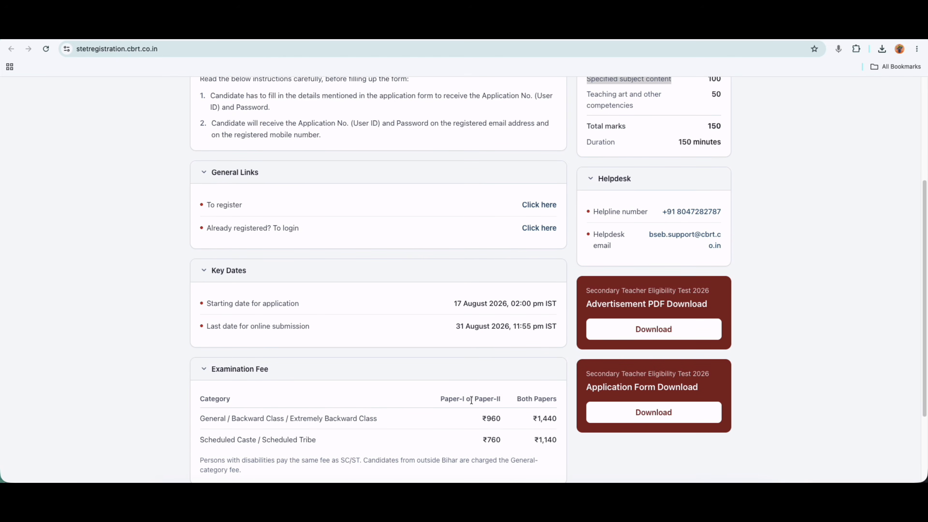
{"action": "scroll", "coordinate": [471, 401], "scroll_direction": "down", "scroll_amount": 2}
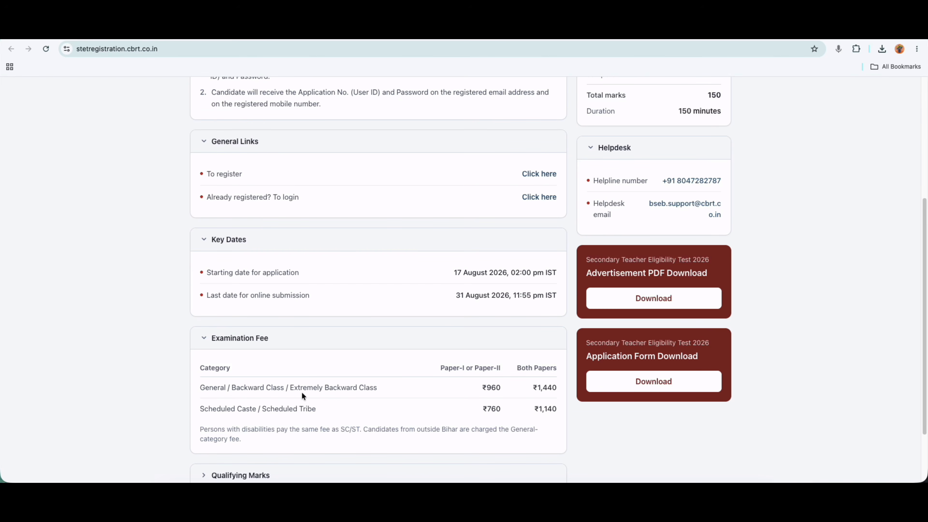
{"action": "left_click_drag", "start_coordinate": [482, 387], "coordinate": [496, 387]}
{"action": "left_click_drag", "start_coordinate": [536, 387], "coordinate": [551, 387]}
{"action": "left_click_drag", "start_coordinate": [482, 408], "coordinate": [497, 408]}
{"action": "left_click_drag", "start_coordinate": [534, 408], "coordinate": [554, 408]}
Expand the Qualifying Marks section to show the cut-off percentages down to 40%.
{"action": "scroll", "coordinate": [454, 399], "scroll_direction": "down", "scroll_amount": 2}
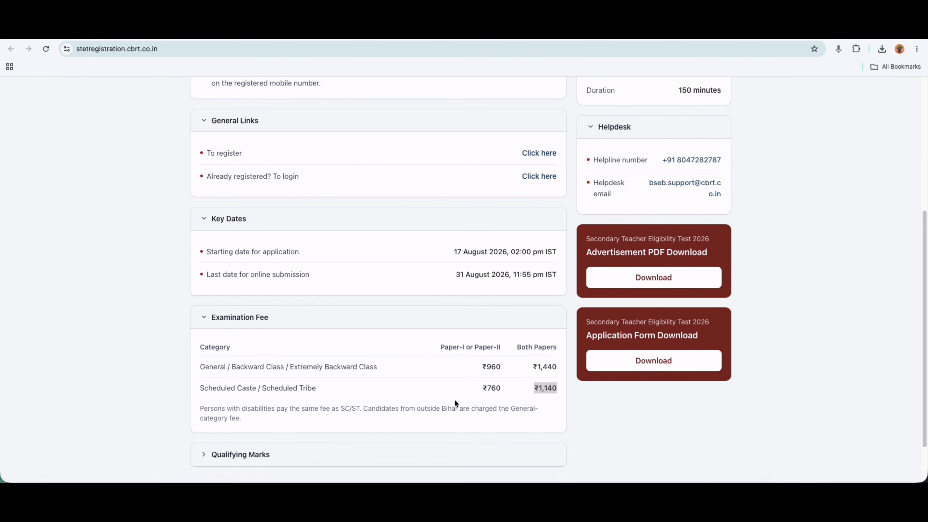
{"action": "left_click", "coordinate": [255, 400]}
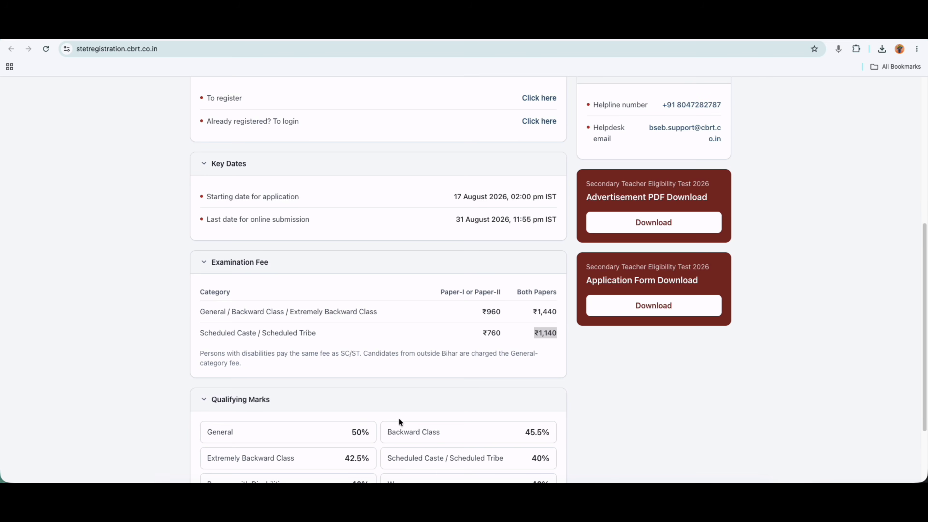
{"action": "scroll", "coordinate": [398, 418], "scroll_direction": "down", "scroll_amount": 2}
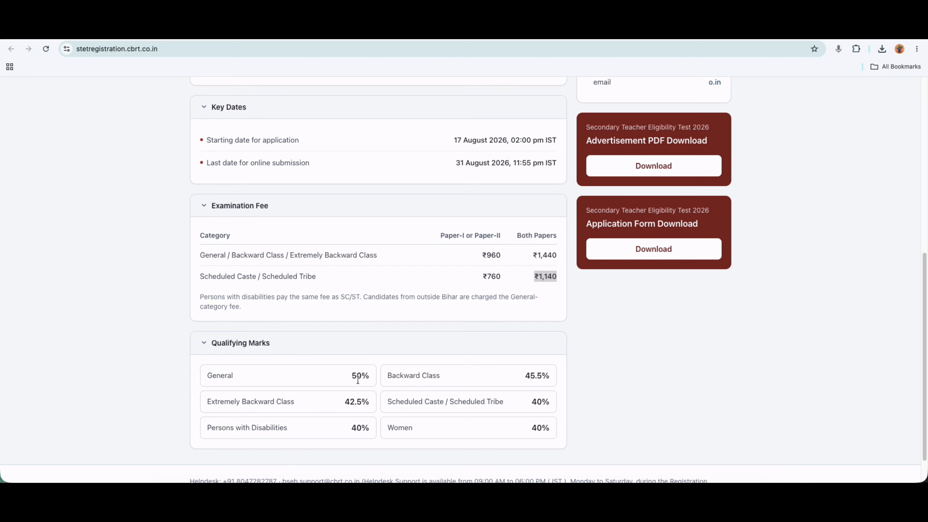
{"action": "scroll", "coordinate": [470, 361], "scroll_direction": "up", "scroll_amount": 1}
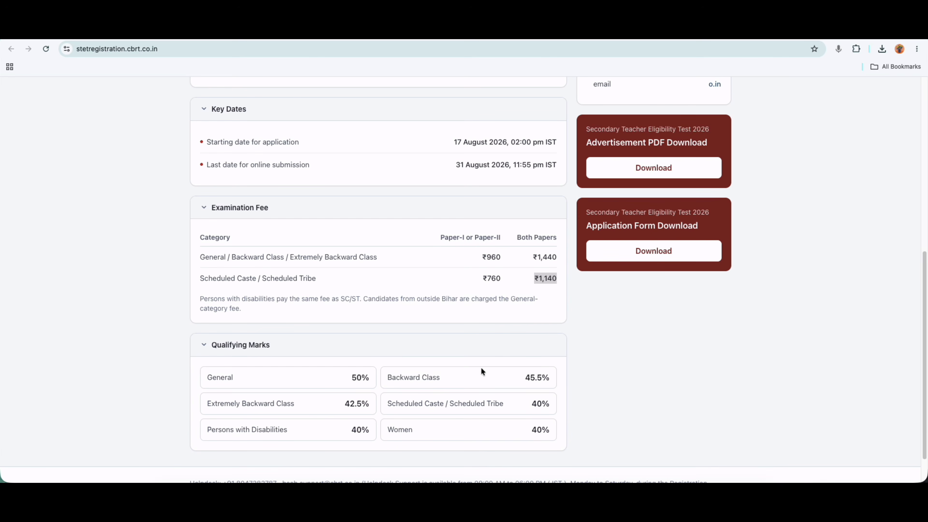
Open the STET 2026 Advt.pdf advertisement and scroll to the Paper-I table.
{"action": "left_click", "coordinate": [646, 171]}
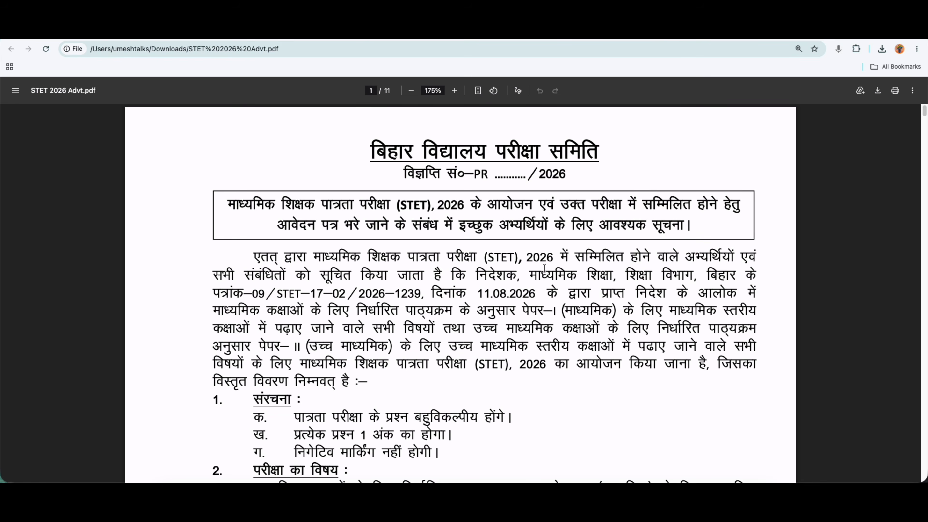
{"action": "scroll", "coordinate": [510, 378], "scroll_direction": "down", "scroll_amount": 5}
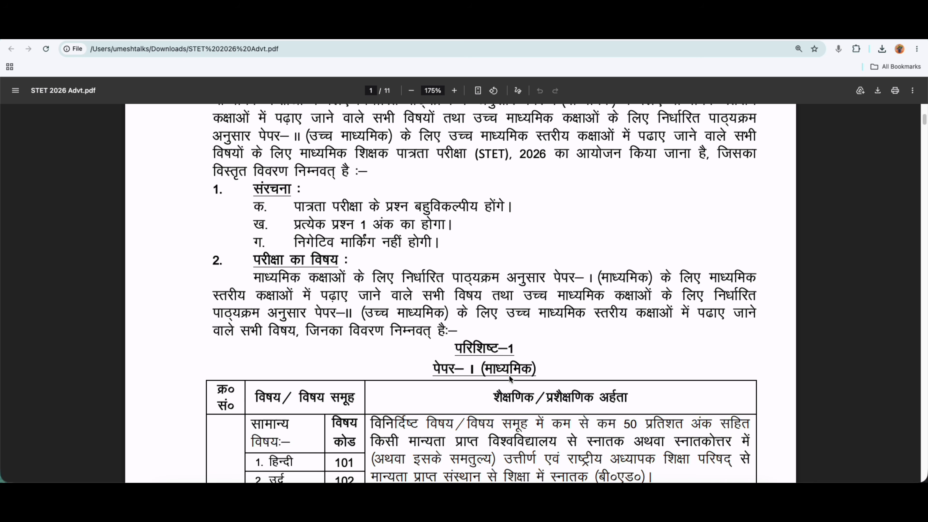
{"action": "scroll", "coordinate": [510, 378], "scroll_direction": "down", "scroll_amount": 4}
Highlight key Paper-I entries: सामान्य, हिन्दी, 50% marks, स्नातकोत्तर and बी०एड०.
{"action": "left_click", "coordinate": [250, 247]}
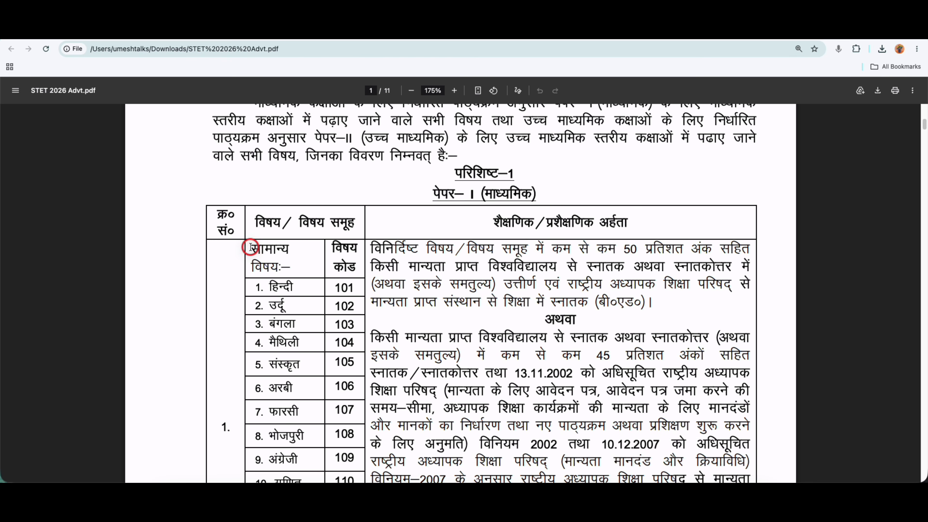
{"action": "left_click_drag", "start_coordinate": [250, 247], "coordinate": [275, 249]}
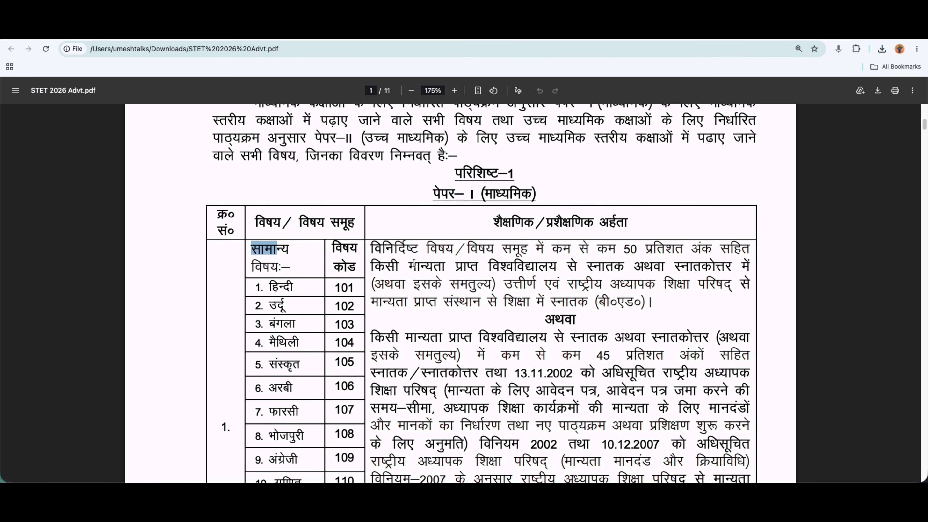
{"action": "left_click_drag", "start_coordinate": [435, 192], "coordinate": [509, 191]}
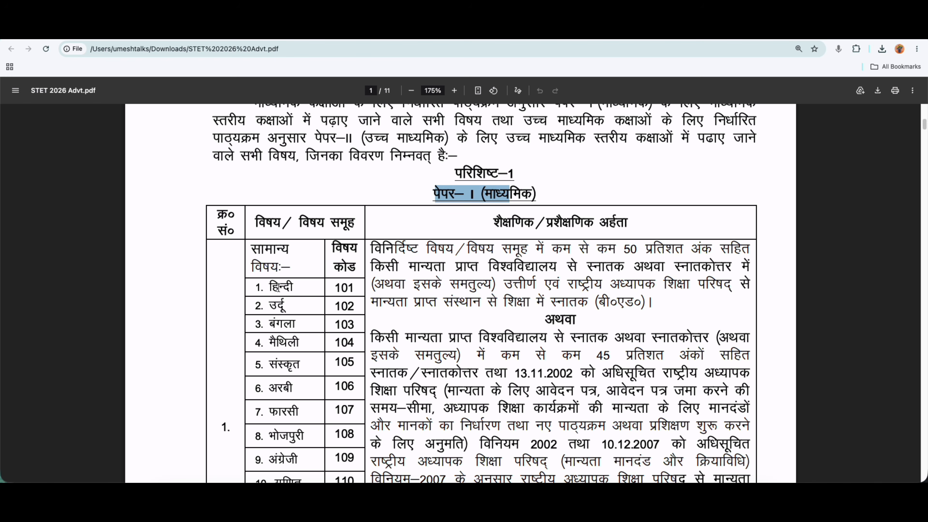
{"action": "left_click_drag", "start_coordinate": [270, 286], "coordinate": [291, 285]}
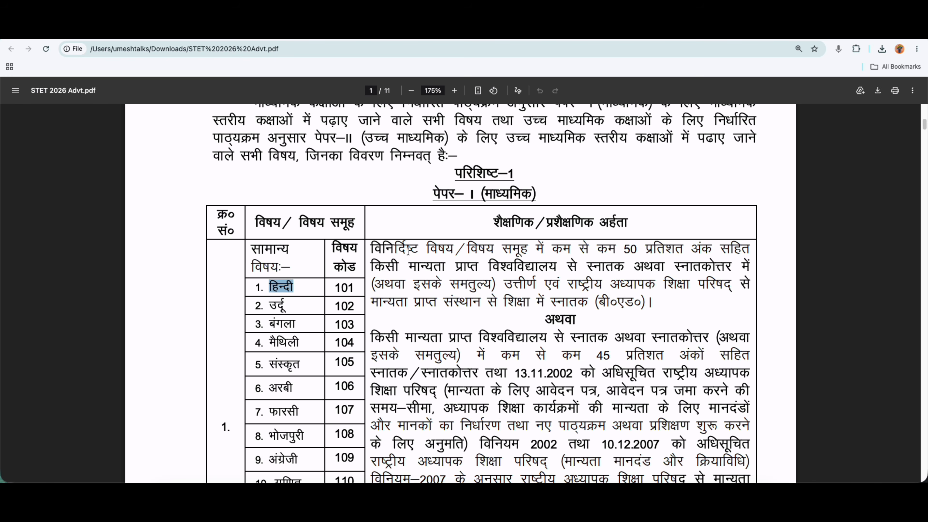
{"action": "left_click_drag", "start_coordinate": [624, 250], "coordinate": [657, 249]}
{"action": "left_click", "coordinate": [656, 249]}
{"action": "left_click_drag", "start_coordinate": [587, 267], "coordinate": [715, 266]}
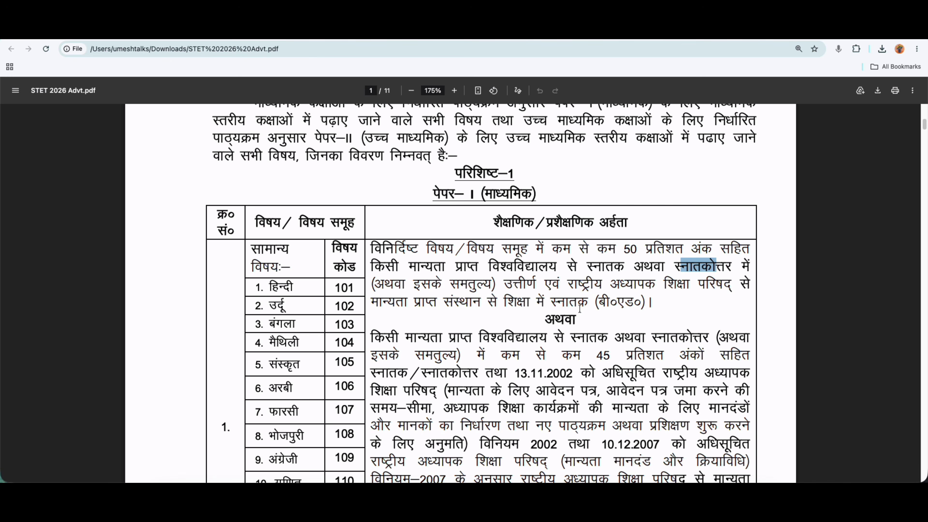
{"action": "left_click_drag", "start_coordinate": [598, 302], "coordinate": [634, 303]}
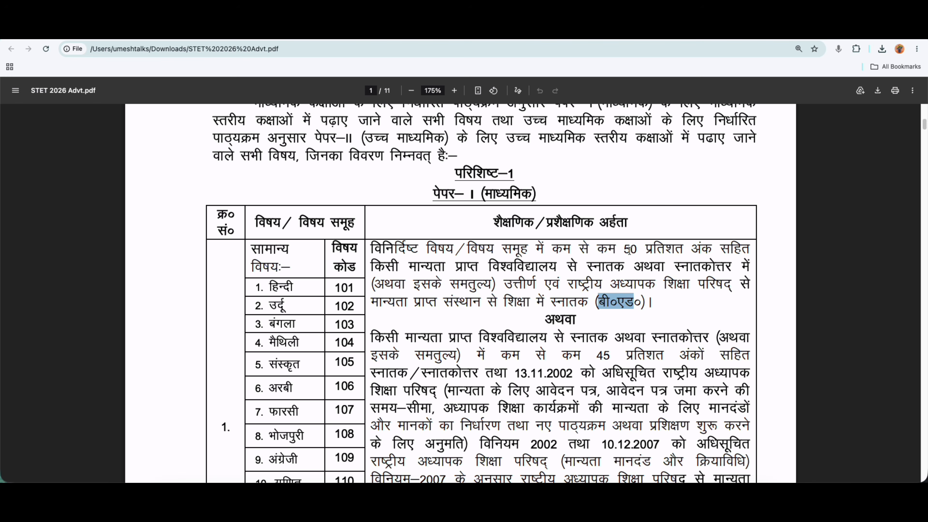
{"action": "left_click_drag", "start_coordinate": [629, 249], "coordinate": [630, 250]}
Scroll the PDF down to the Paper-II table in परिशिष्ट–2 on page 4.
{"action": "scroll", "coordinate": [574, 296], "scroll_direction": "down", "scroll_amount": 3}
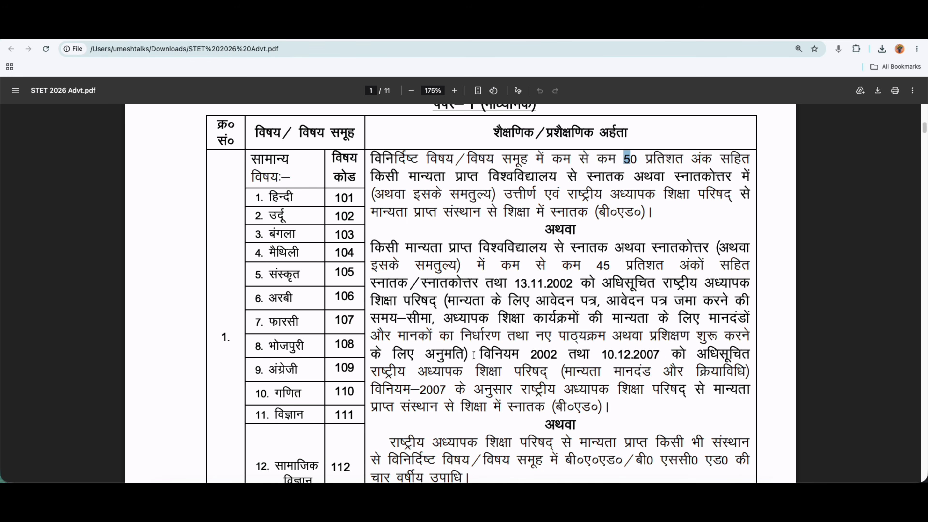
{"action": "scroll", "coordinate": [513, 390], "scroll_direction": "down", "scroll_amount": 20}
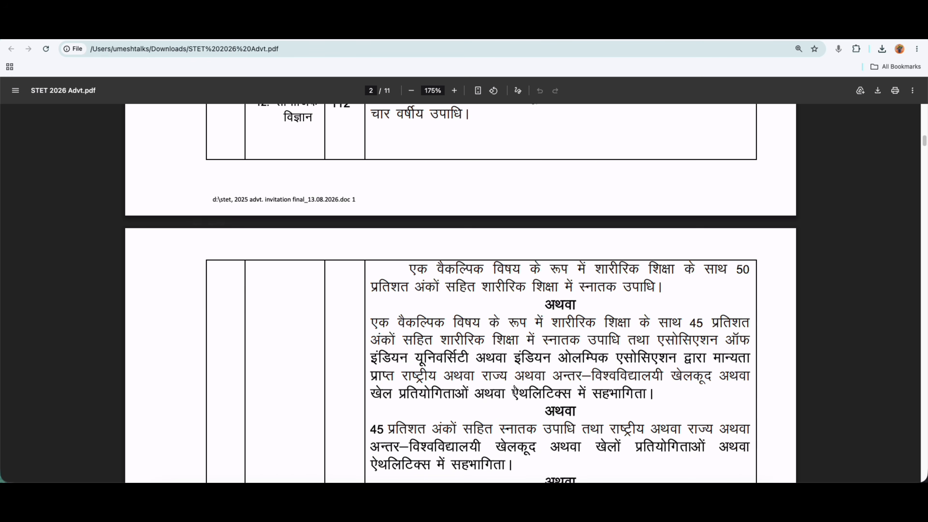
{"action": "scroll", "coordinate": [514, 390], "scroll_direction": "down", "scroll_amount": 15}
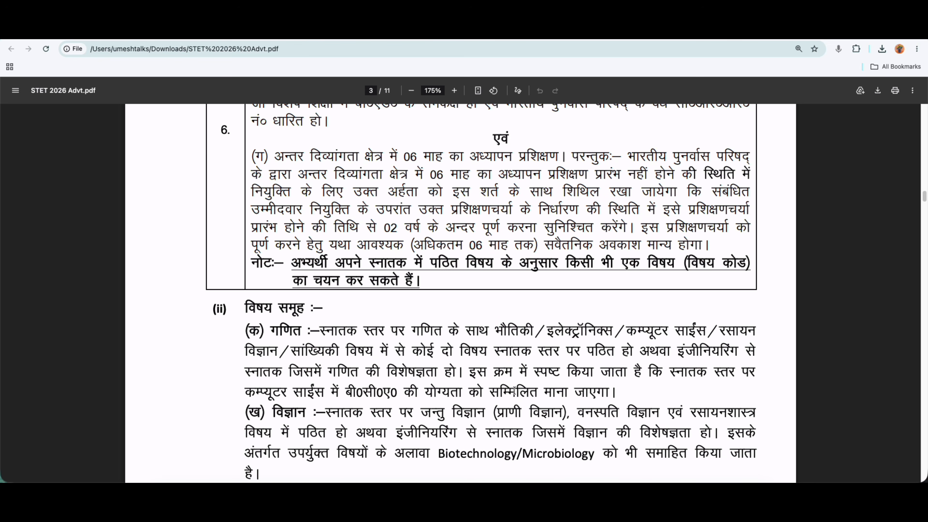
{"action": "scroll", "coordinate": [514, 390], "scroll_direction": "down", "scroll_amount": 4}
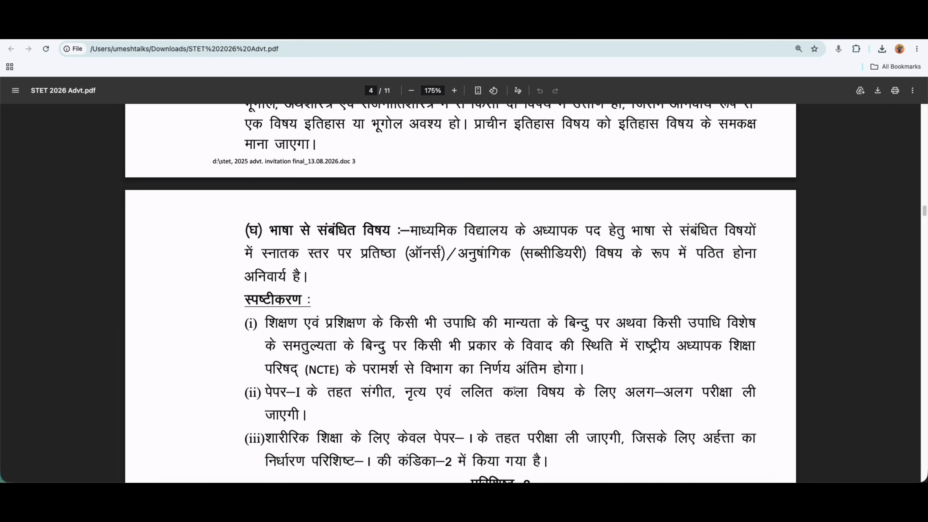
{"action": "scroll", "coordinate": [514, 390], "scroll_direction": "down", "scroll_amount": 1}
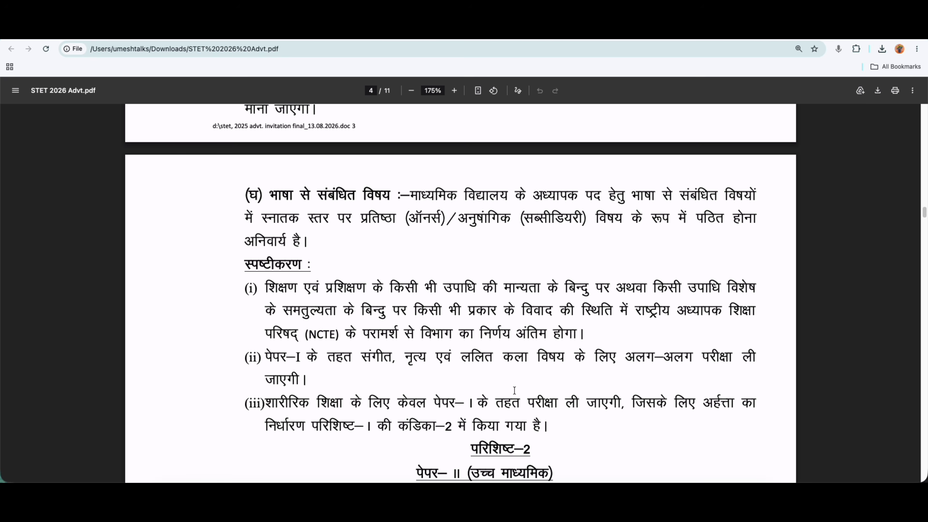
{"action": "scroll", "coordinate": [514, 390], "scroll_direction": "down", "scroll_amount": 8}
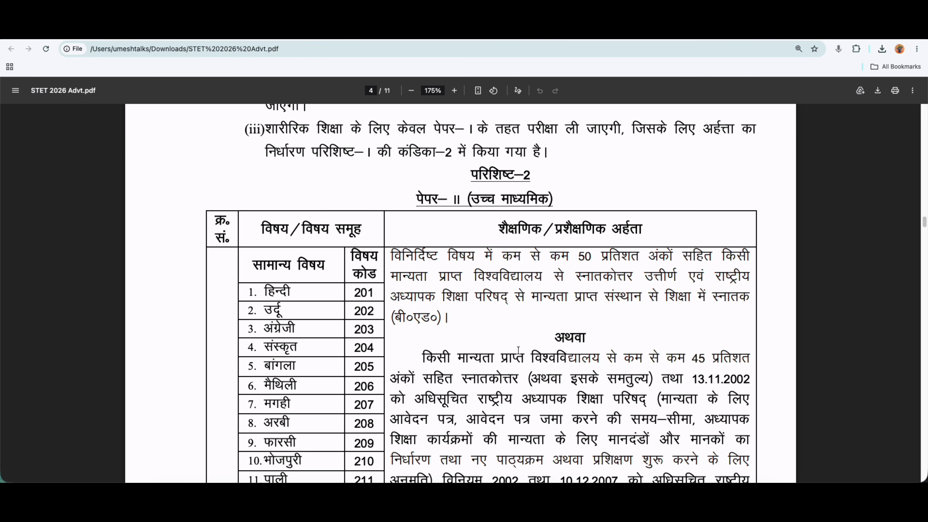
Highlight 50%, हिन्दी and विषय in the Paper-II table, then go to the umesh talks results.
{"action": "left_click_drag", "start_coordinate": [577, 256], "coordinate": [638, 277]}
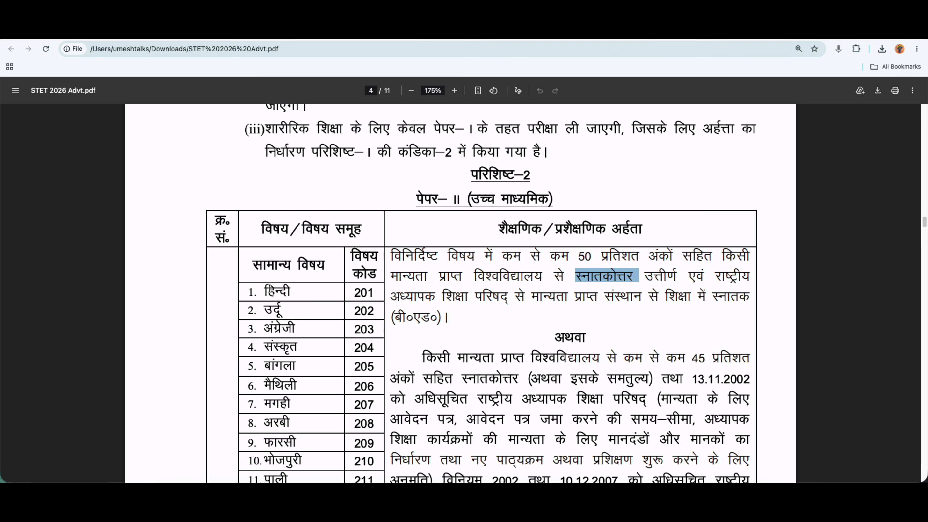
{"action": "left_click_drag", "start_coordinate": [265, 290], "coordinate": [289, 291]}
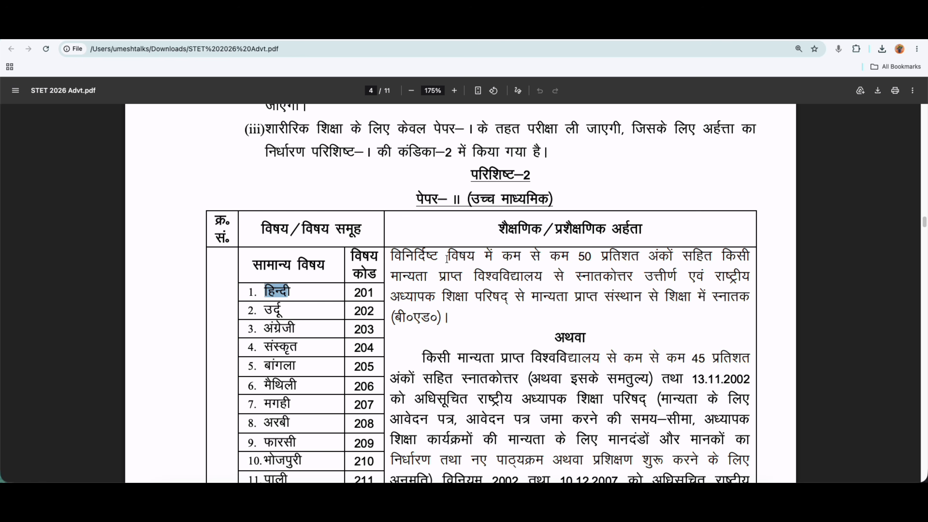
{"action": "left_click_drag", "start_coordinate": [448, 255], "coordinate": [467, 260]}
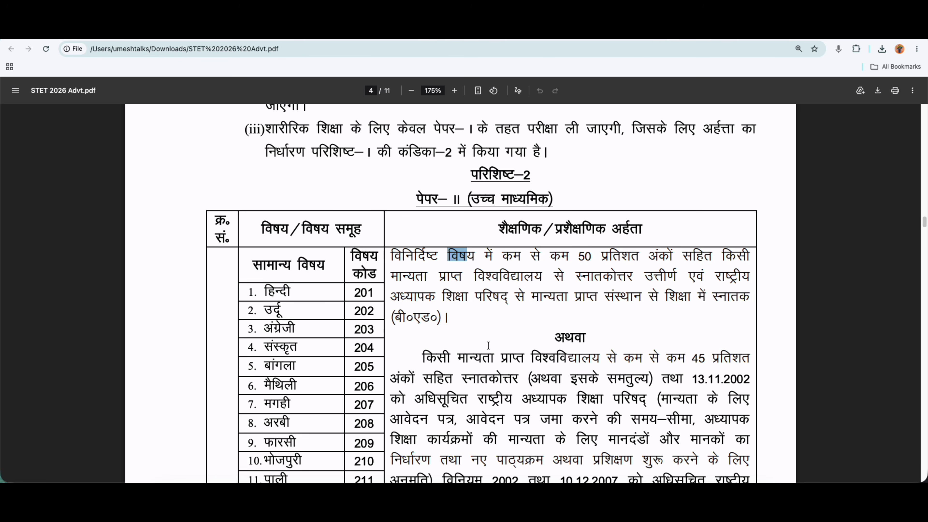
{"action": "left_click", "coordinate": [176, 31]}
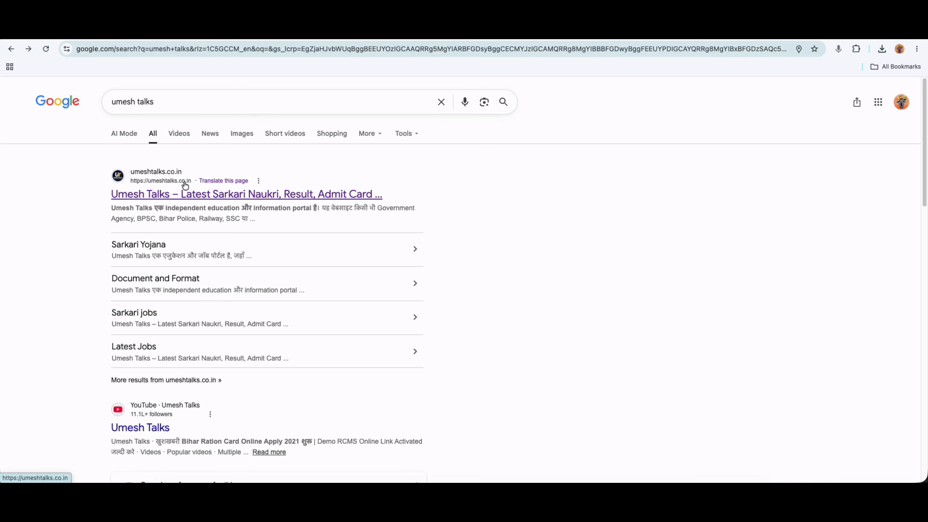
Open the Umesh Talks website and its Bihar STET 2026 article.
{"action": "left_click", "coordinate": [214, 200]}
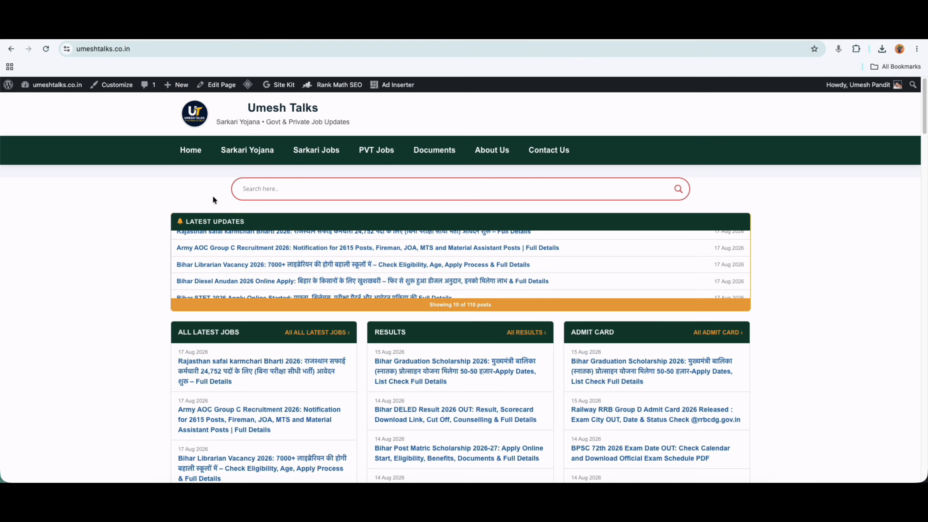
{"action": "scroll", "coordinate": [256, 349], "scroll_direction": "down", "scroll_amount": 5}
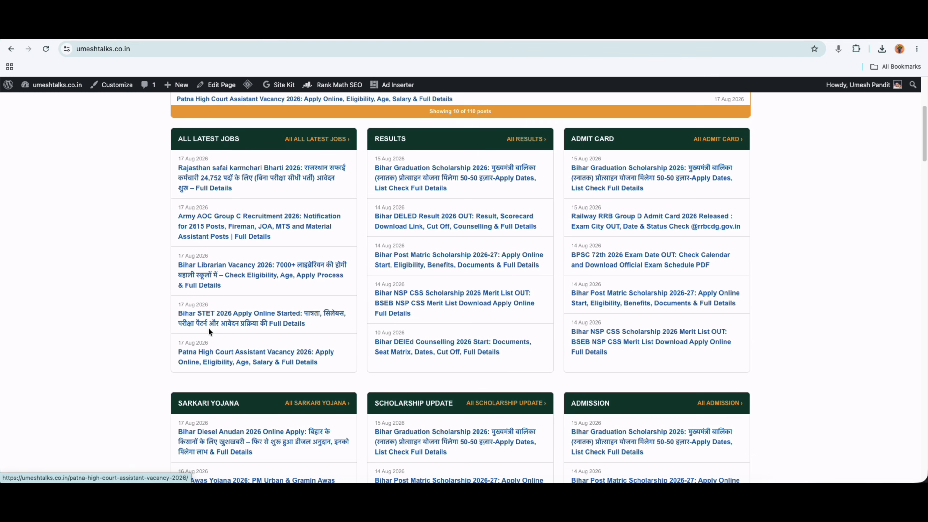
{"action": "left_click", "coordinate": [236, 313]}
Scroll past the dates, fee and eligibility tables to the age table's general category row.
{"action": "scroll", "coordinate": [348, 324], "scroll_direction": "down", "scroll_amount": 15}
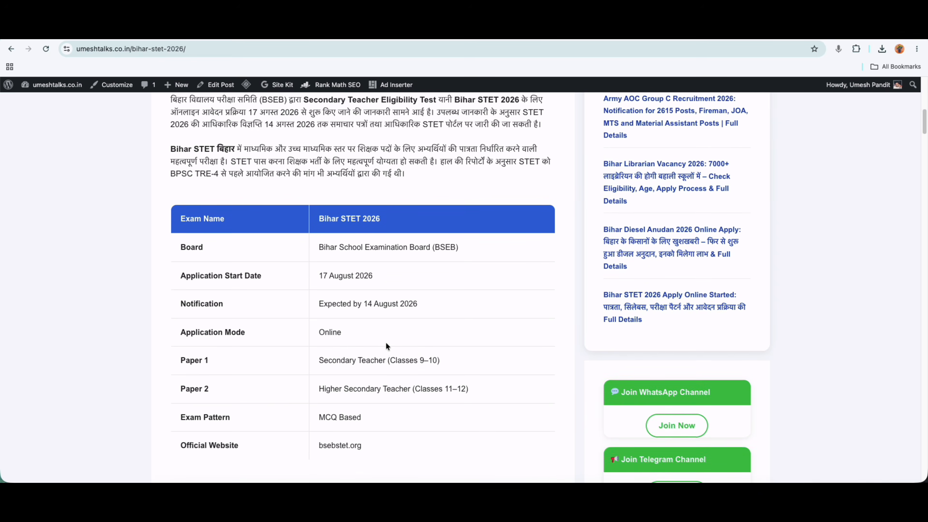
{"action": "scroll", "coordinate": [386, 344], "scroll_direction": "down", "scroll_amount": 10}
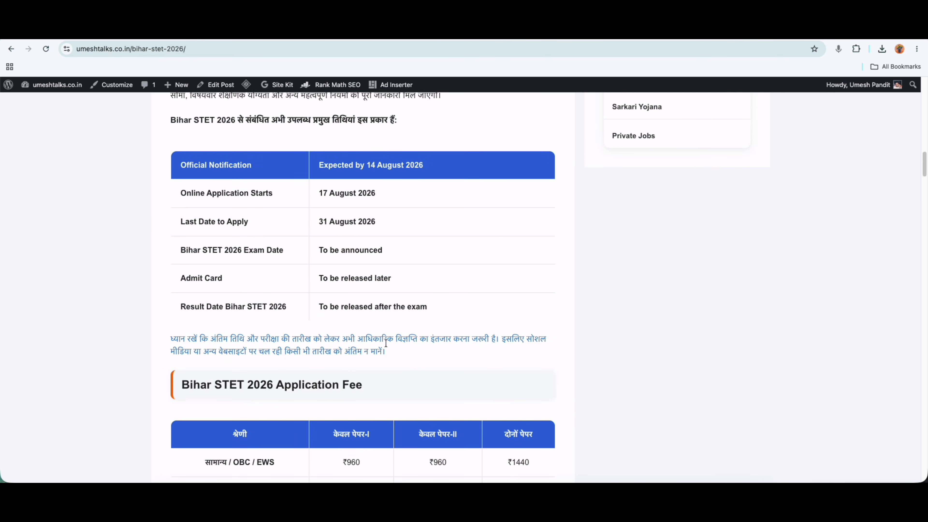
{"action": "scroll", "coordinate": [386, 344], "scroll_direction": "down", "scroll_amount": 12}
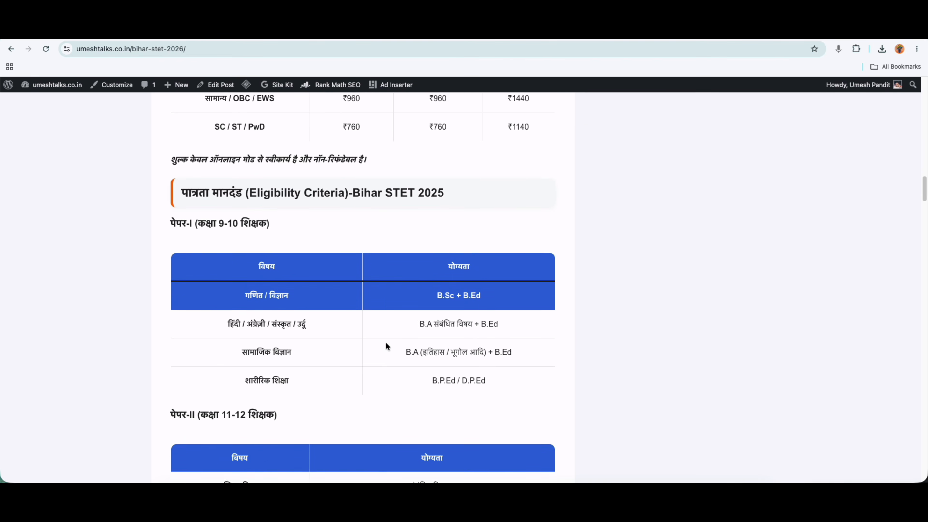
{"action": "scroll", "coordinate": [388, 345], "scroll_direction": "down", "scroll_amount": 7}
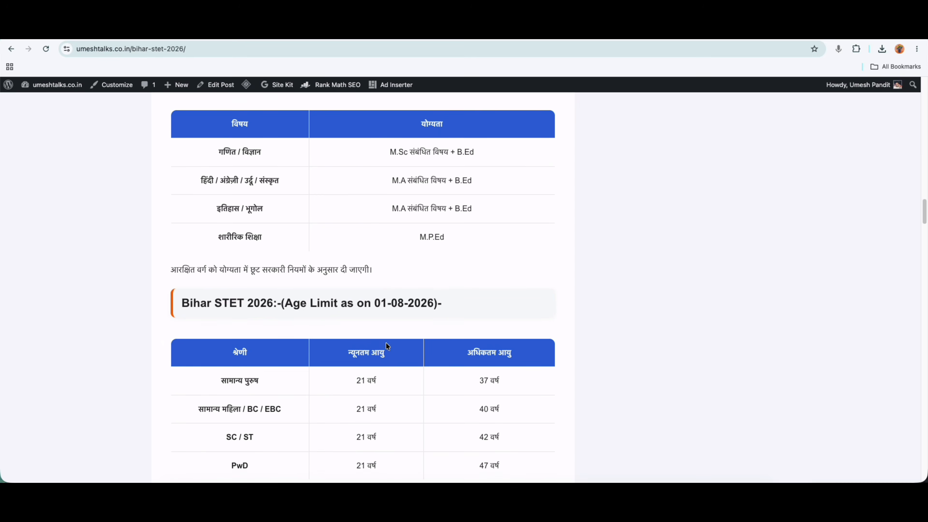
{"action": "scroll", "coordinate": [387, 345], "scroll_direction": "down", "scroll_amount": 1}
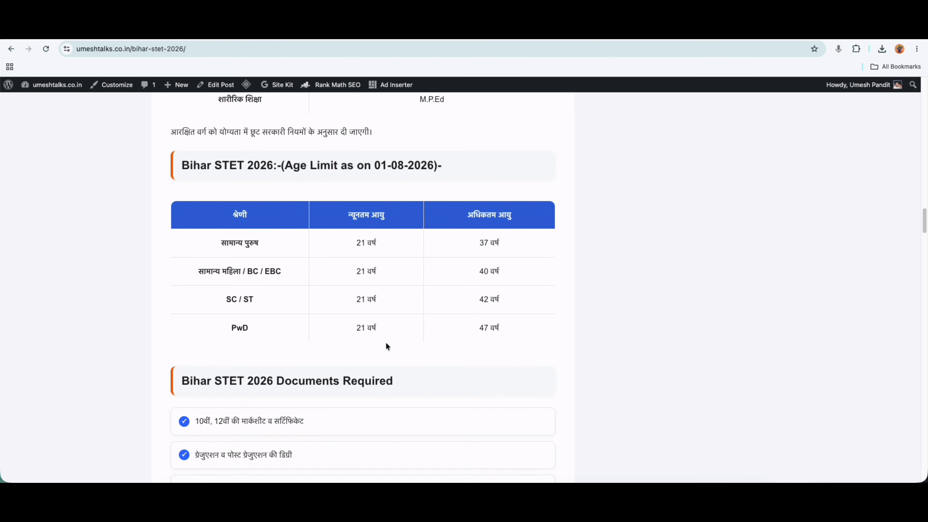
{"action": "double_click", "coordinate": [225, 244]}
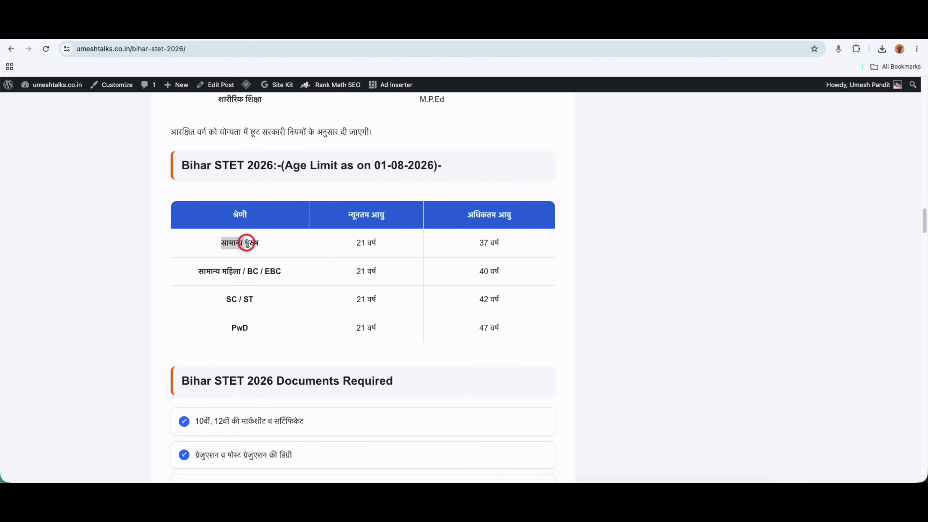
{"action": "left_click", "coordinate": [308, 265]}
Continue down to the Direct Links table with the Apply Online (17.08.2026) link.
{"action": "scroll", "coordinate": [384, 321], "scroll_direction": "down", "scroll_amount": 10}
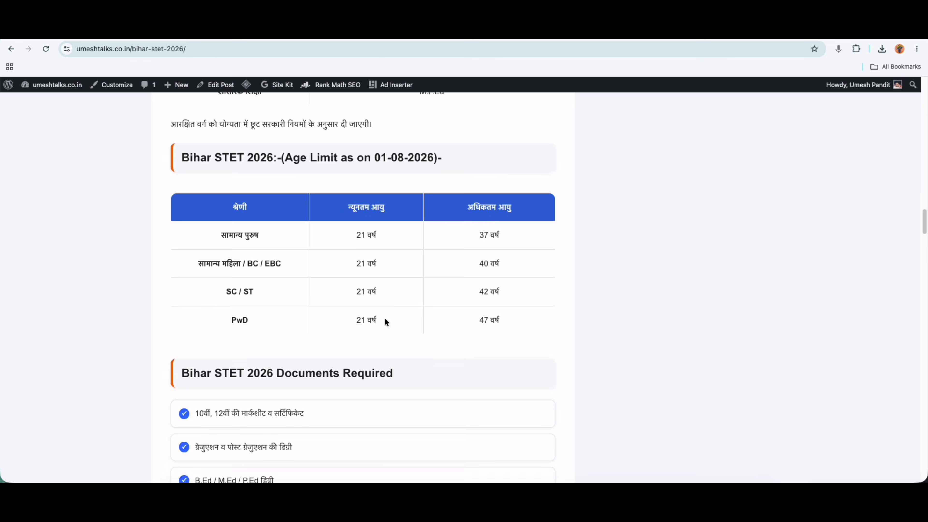
{"action": "scroll", "coordinate": [384, 321], "scroll_direction": "down", "scroll_amount": 9}
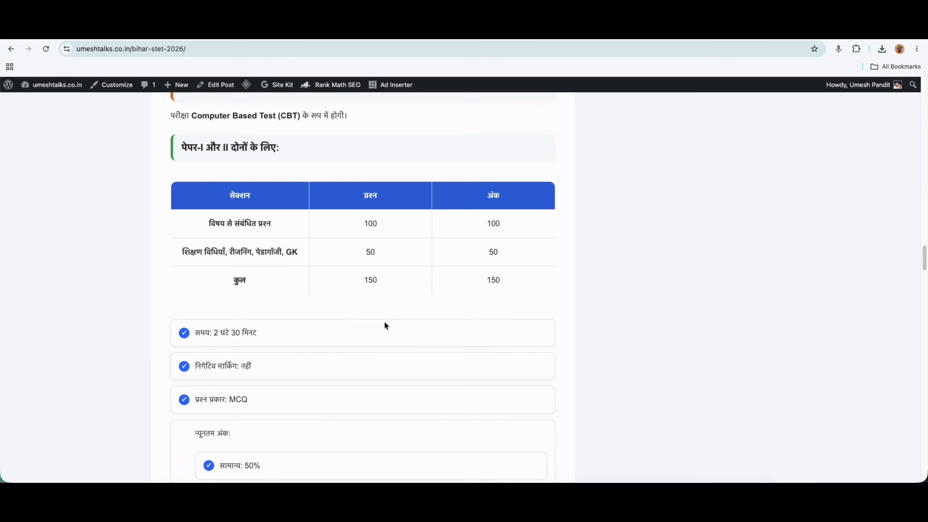
{"action": "scroll", "coordinate": [376, 317], "scroll_direction": "down", "scroll_amount": 13}
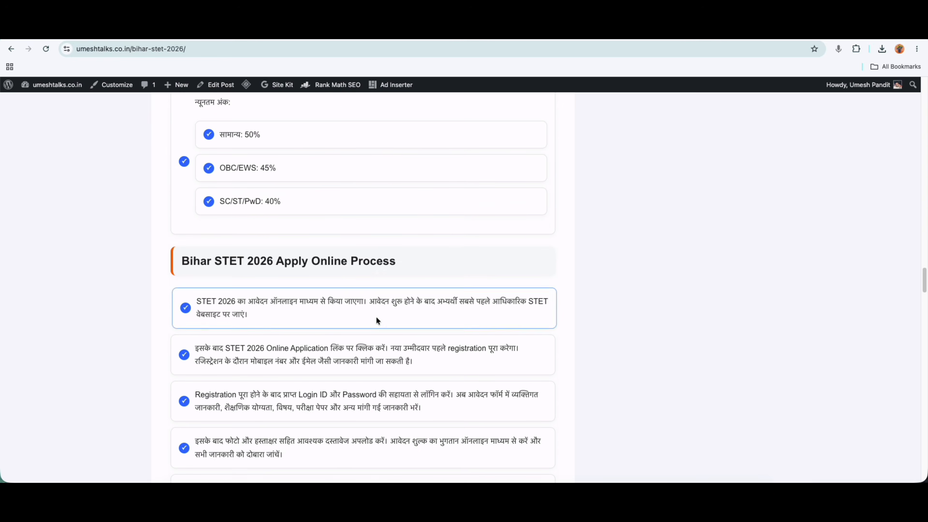
{"action": "scroll", "coordinate": [376, 317], "scroll_direction": "down", "scroll_amount": 12}
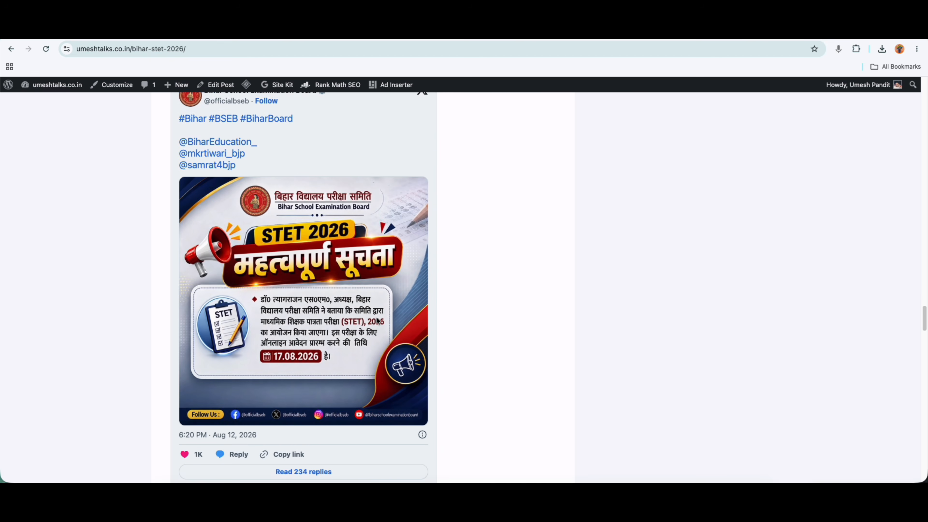
{"action": "scroll", "coordinate": [377, 325], "scroll_direction": "down", "scroll_amount": 4}
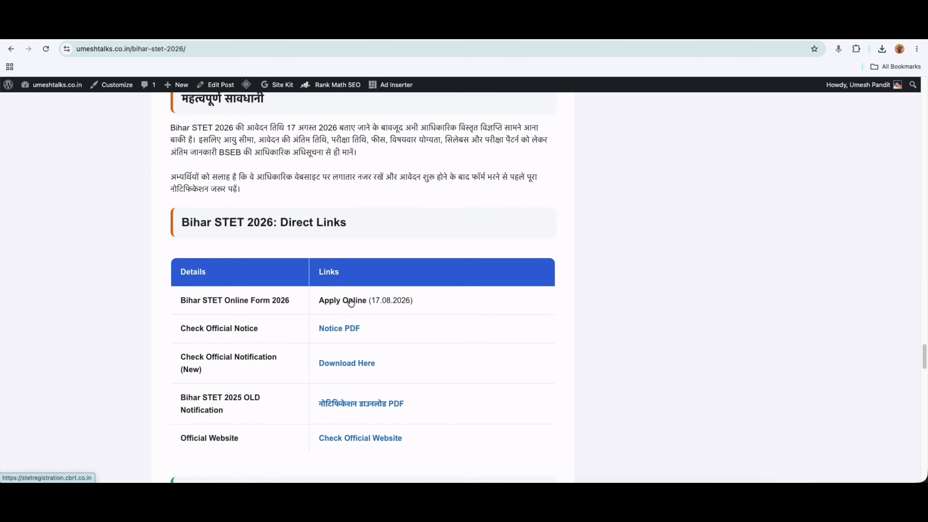
Go to the official STET application site and open the new candidate registration form.
{"action": "left_click", "coordinate": [348, 301]}
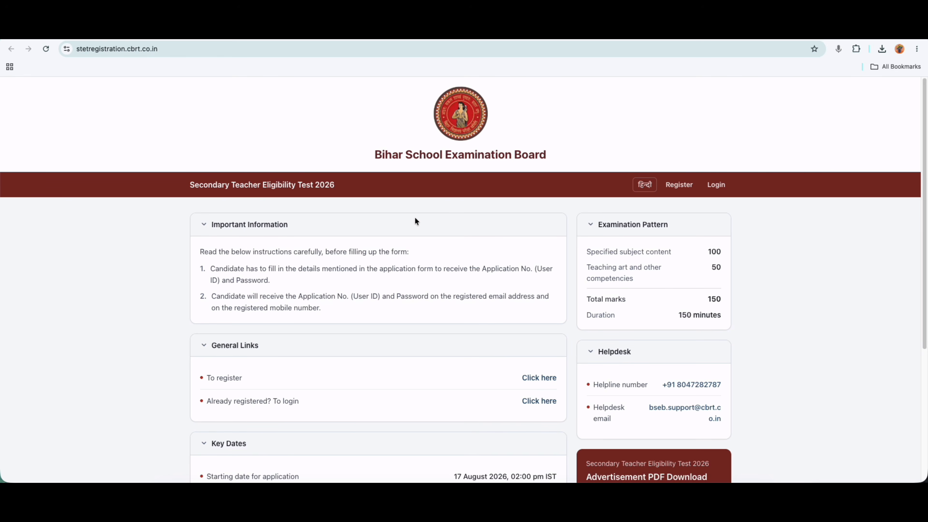
{"action": "scroll", "coordinate": [424, 354], "scroll_direction": "down", "scroll_amount": 2}
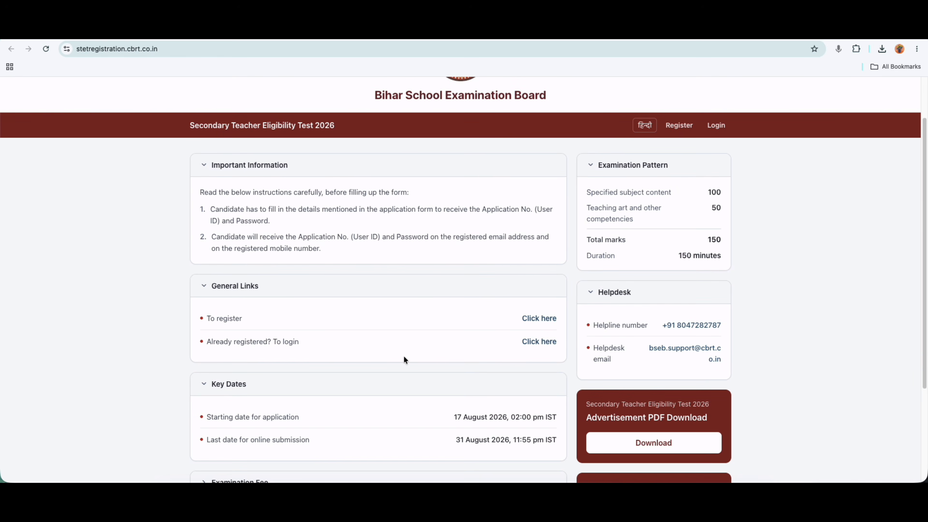
{"action": "left_click_drag", "start_coordinate": [211, 318], "coordinate": [239, 318]}
{"action": "left_click", "coordinate": [530, 320]}
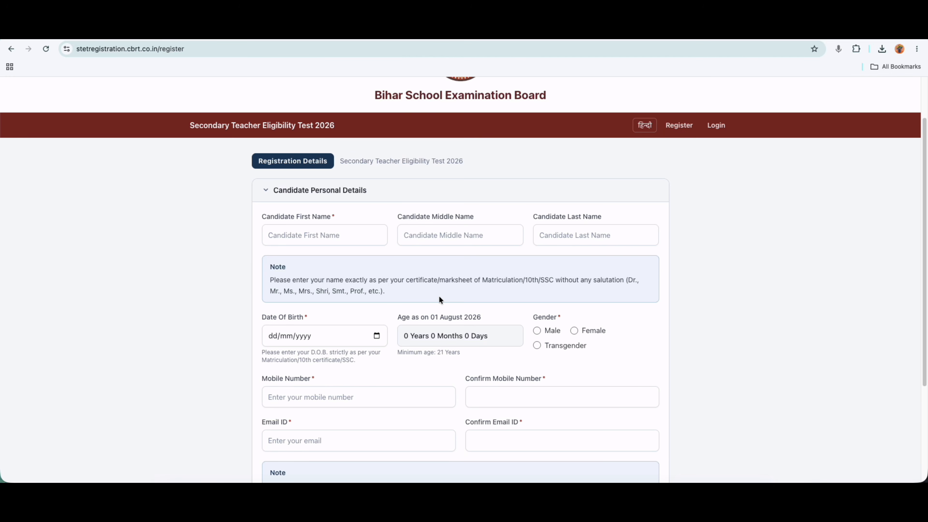
{"action": "scroll", "coordinate": [439, 298], "scroll_direction": "down", "scroll_amount": 1}
{"action": "scroll", "coordinate": [438, 296], "scroll_direction": "down", "scroll_amount": 1}
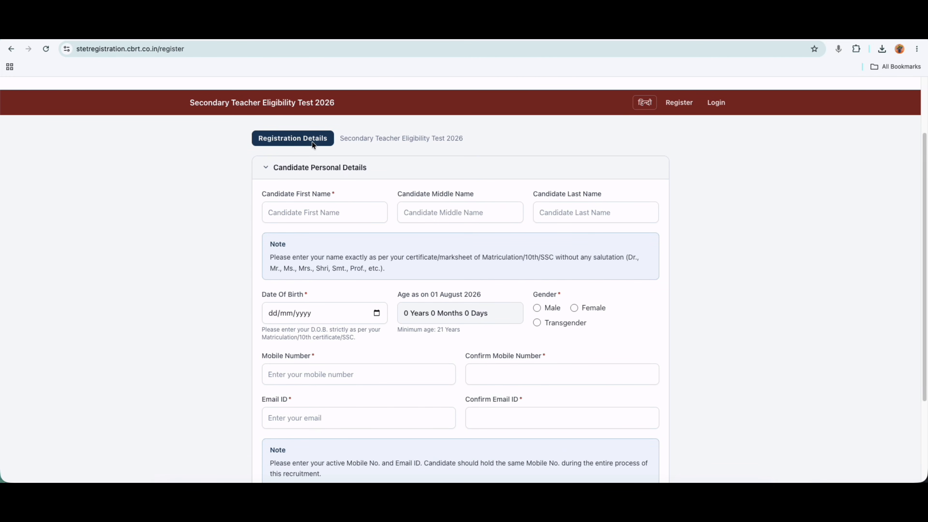
Enter the candidate's first and last name, leaving the optional middle name empty.
{"action": "left_click", "coordinate": [301, 215]}
{"action": "type", "text": "DEMO"}
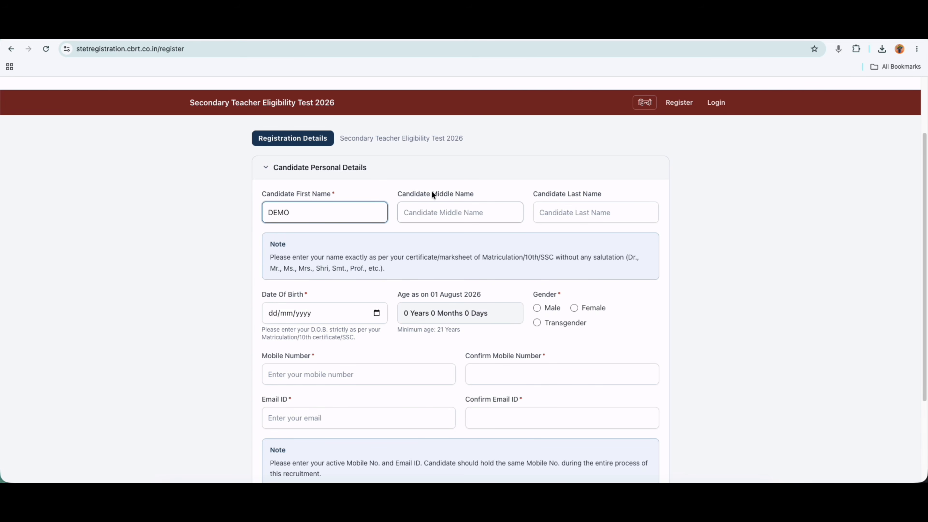
{"action": "left_click_drag", "start_coordinate": [431, 194], "coordinate": [467, 197]}
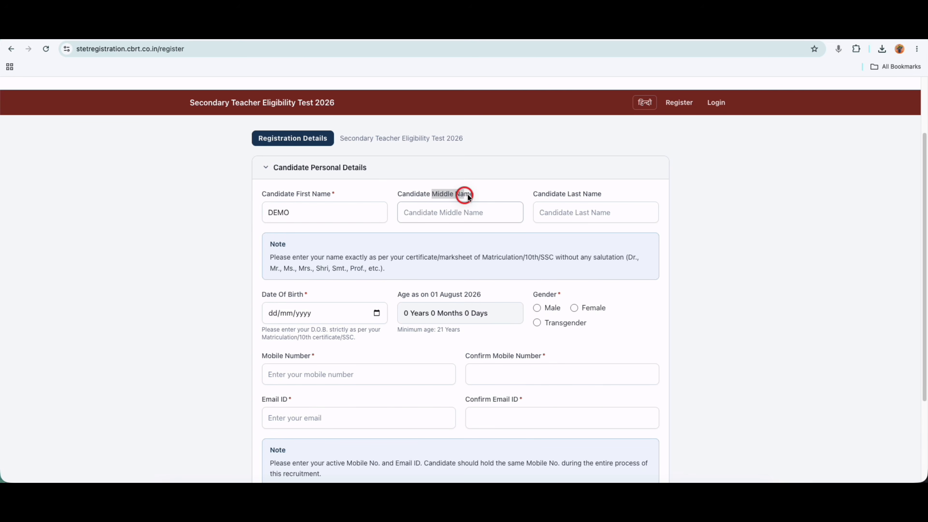
{"action": "left_click_drag", "start_coordinate": [568, 194], "coordinate": [590, 196]}
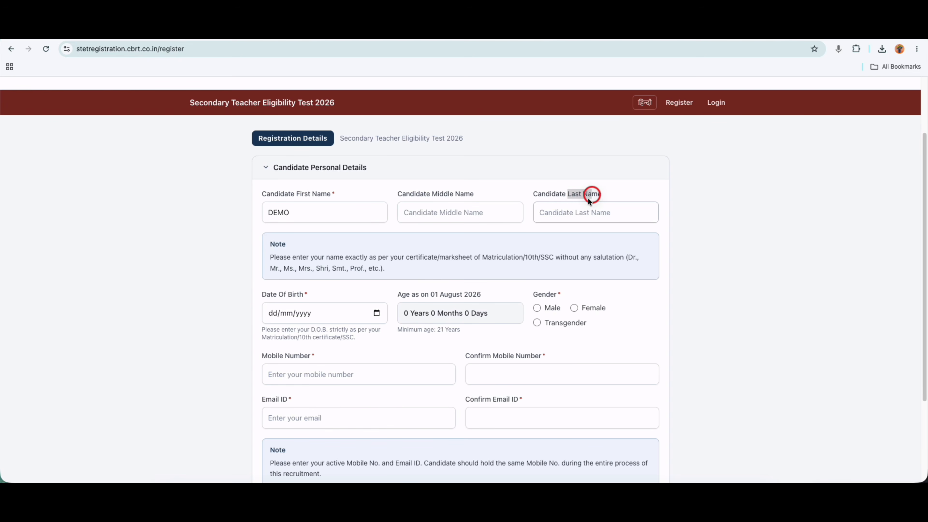
{"action": "left_click", "coordinate": [566, 213]}
{"action": "type", "text": "DE"}
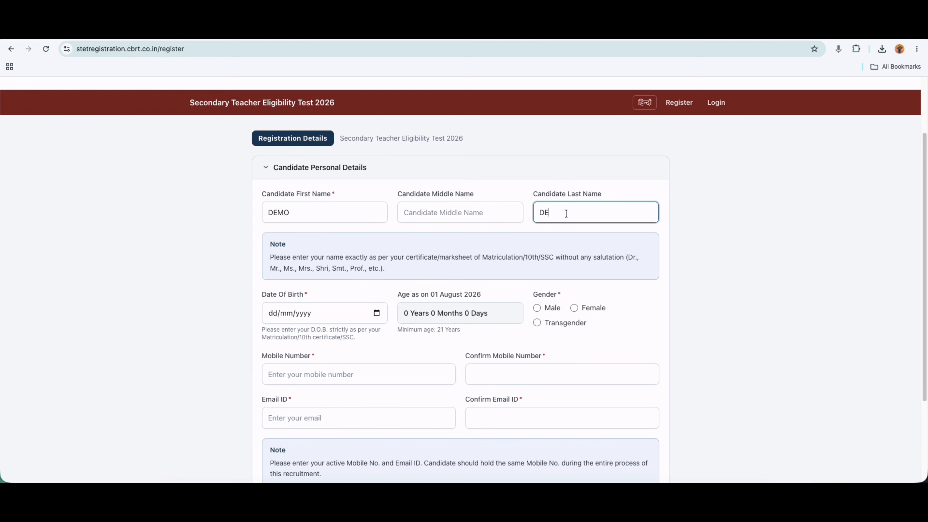
{"action": "type", "text": "I"}
{"action": "left_click_drag", "start_coordinate": [406, 258], "coordinate": [469, 262]}
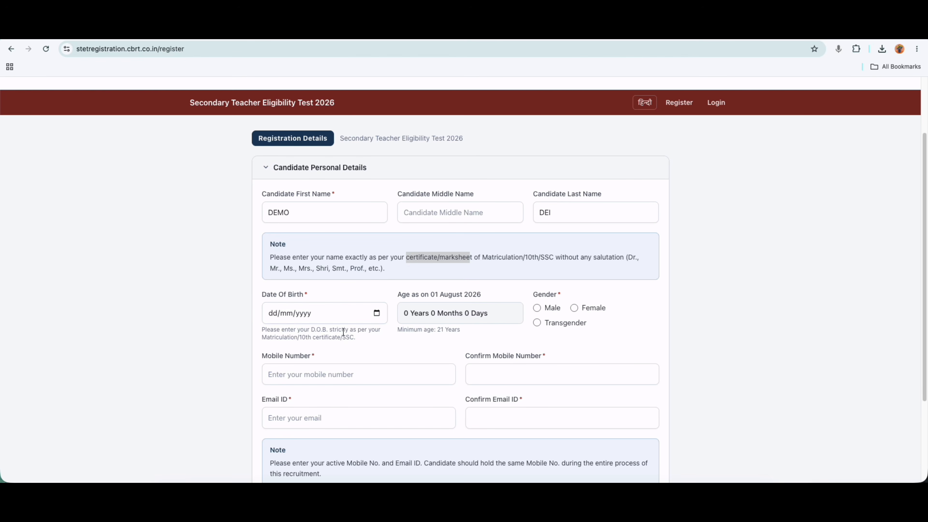
Set the date of birth to 01/01/1998 in the calendar picker.
{"action": "left_click", "coordinate": [376, 313]}
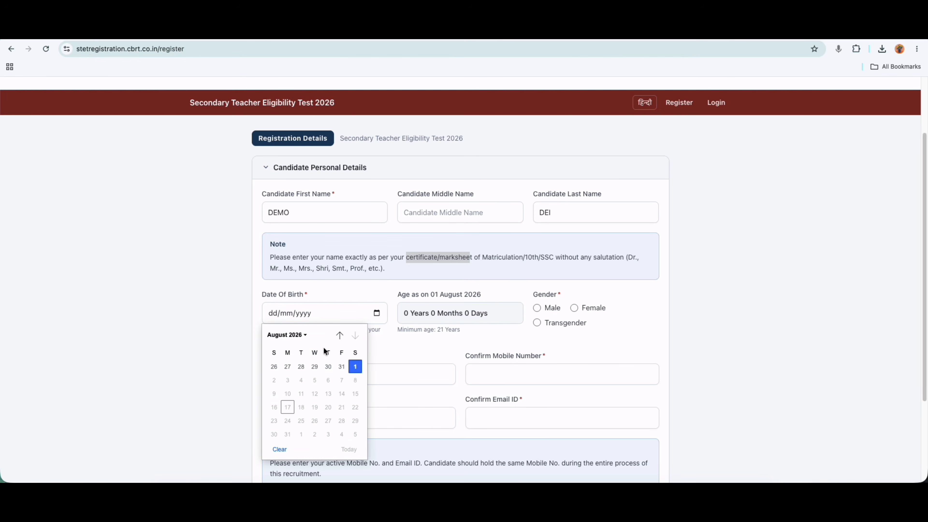
{"action": "left_click", "coordinate": [297, 335]}
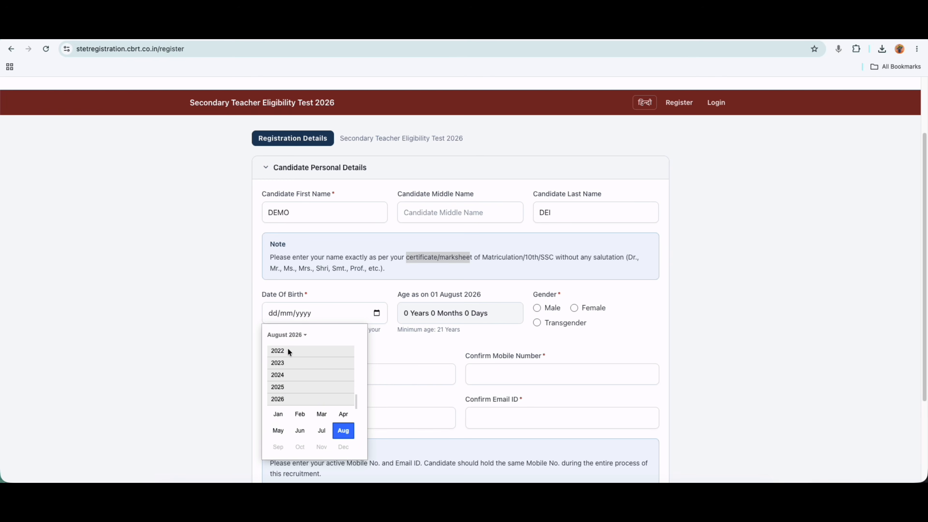
{"action": "scroll", "coordinate": [286, 353], "scroll_direction": "up", "scroll_amount": 3}
{"action": "scroll", "coordinate": [285, 357], "scroll_direction": "up", "scroll_amount": 5}
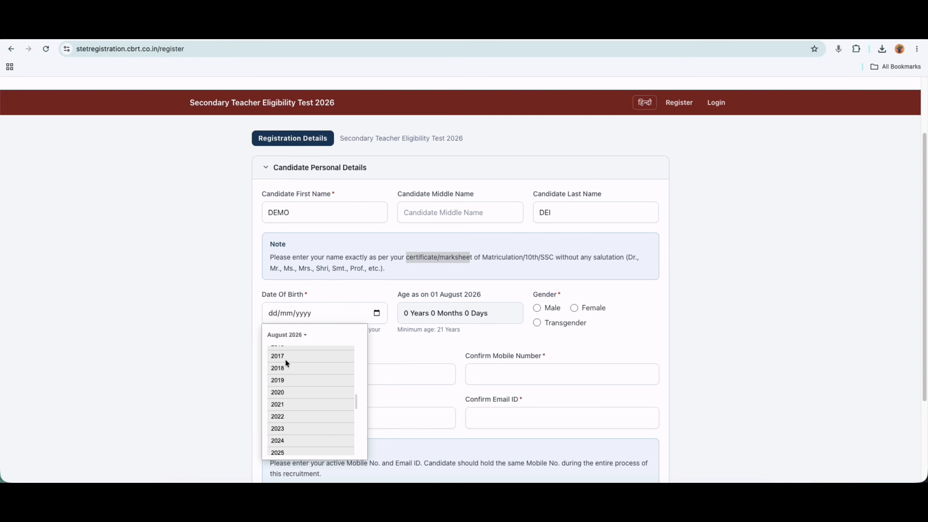
{"action": "scroll", "coordinate": [285, 361], "scroll_direction": "up", "scroll_amount": 5}
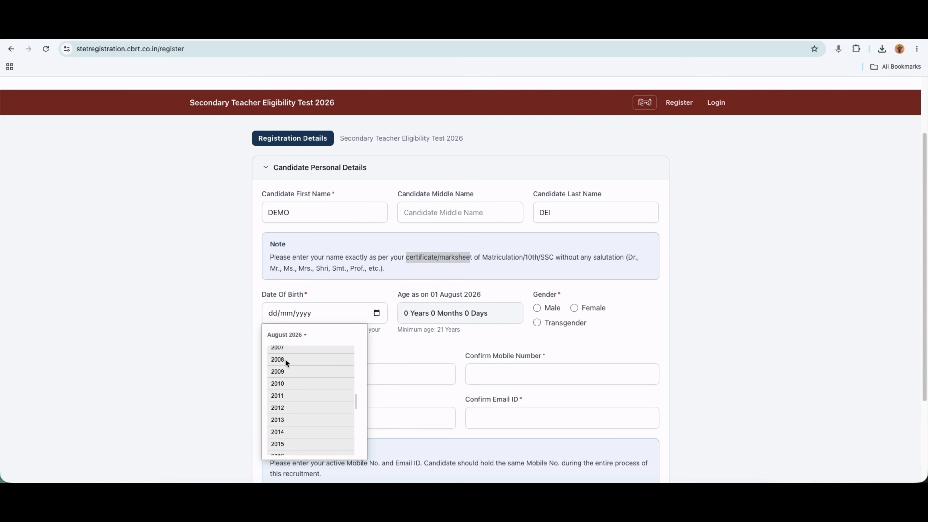
{"action": "scroll", "coordinate": [285, 364], "scroll_direction": "up", "scroll_amount": 4}
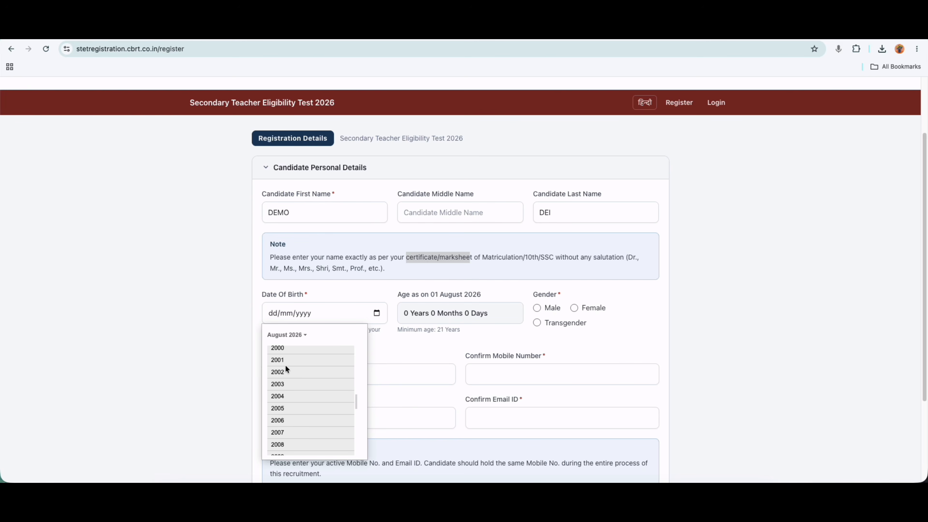
{"action": "left_click", "coordinate": [277, 353]}
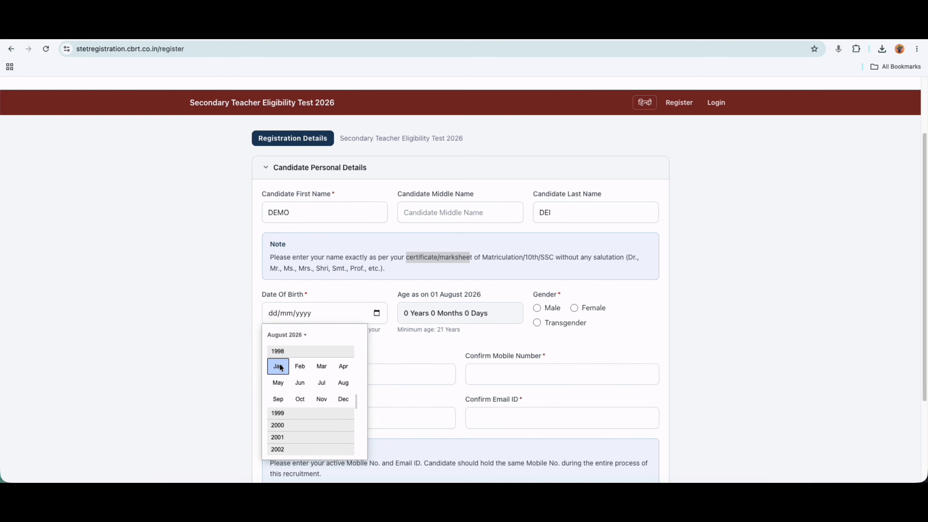
{"action": "left_click", "coordinate": [279, 366]}
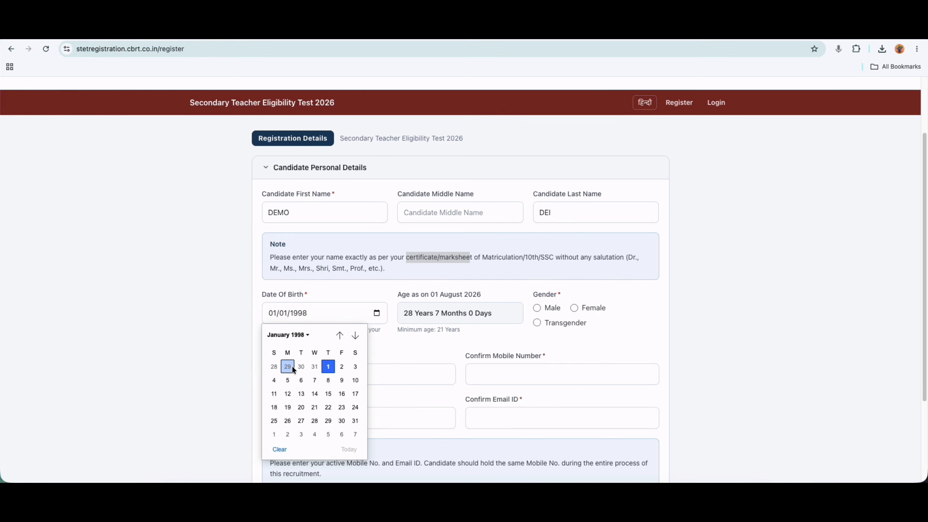
{"action": "left_click", "coordinate": [328, 366]}
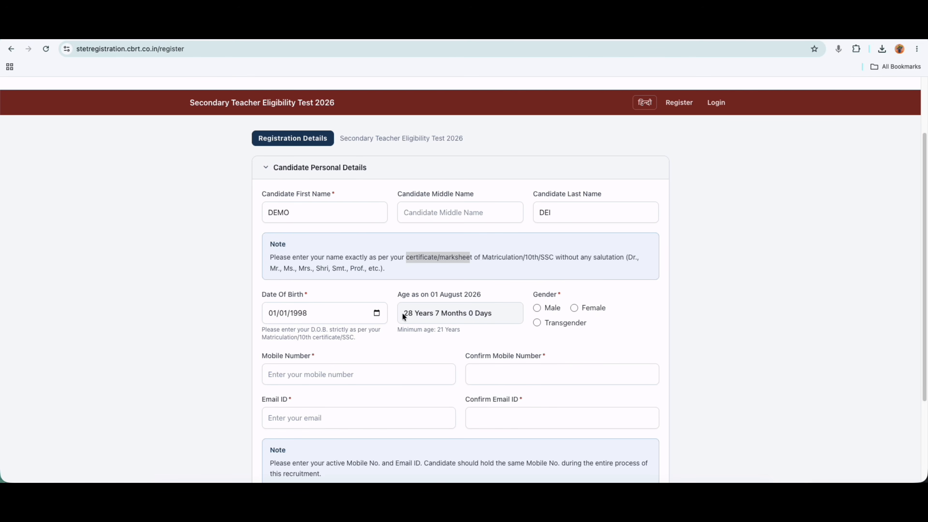
Select Male as gender, noting the calculated age of 28 years.
{"action": "left_click_drag", "start_coordinate": [403, 313], "coordinate": [439, 313]}
{"action": "left_click_drag", "start_coordinate": [534, 294], "coordinate": [549, 294]}
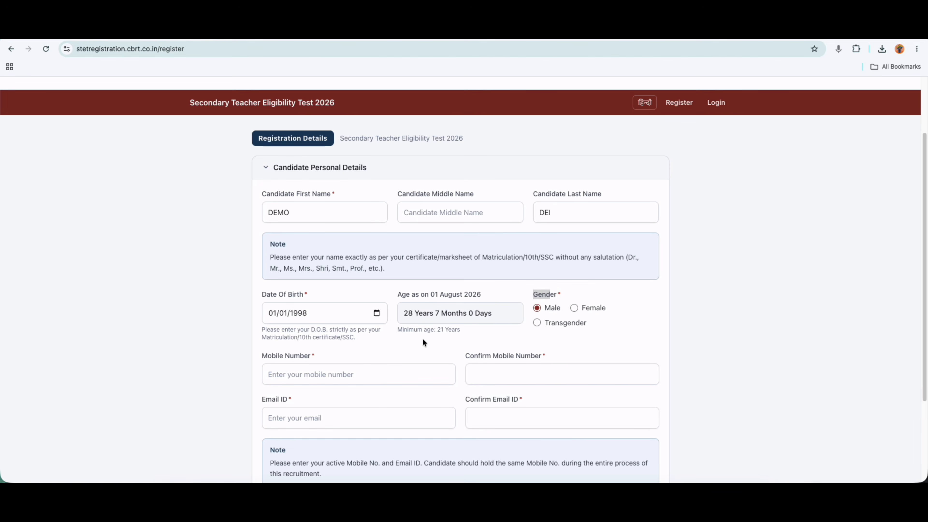
{"action": "scroll", "coordinate": [423, 338], "scroll_direction": "down", "scroll_amount": 1}
{"action": "scroll", "coordinate": [365, 359], "scroll_direction": "down", "scroll_amount": 2}
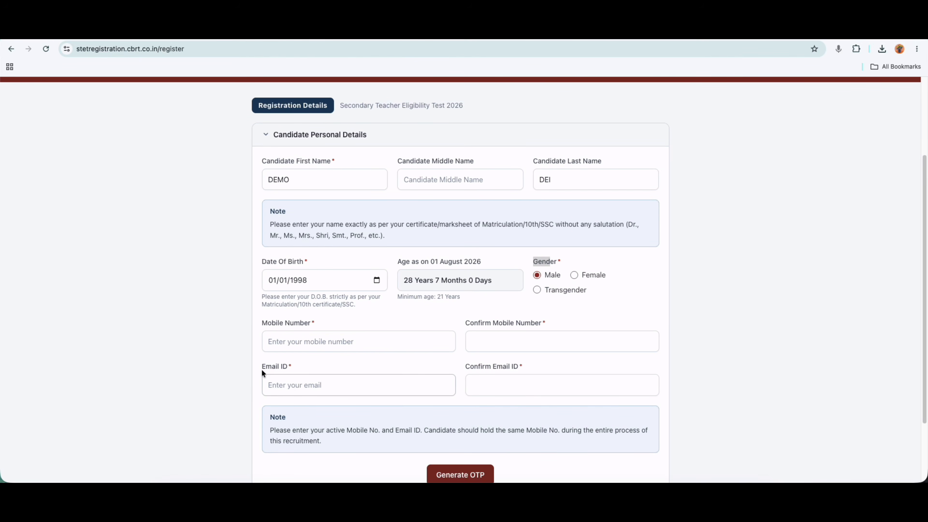
{"action": "left_click_drag", "start_coordinate": [261, 369], "coordinate": [285, 369]}
Confirm the email, enter the captcha, and validate the mobile and email OTPs.
{"action": "left_click", "coordinate": [470, 389]}
{"action": "scroll", "coordinate": [470, 390], "scroll_direction": "down", "scroll_amount": 2}
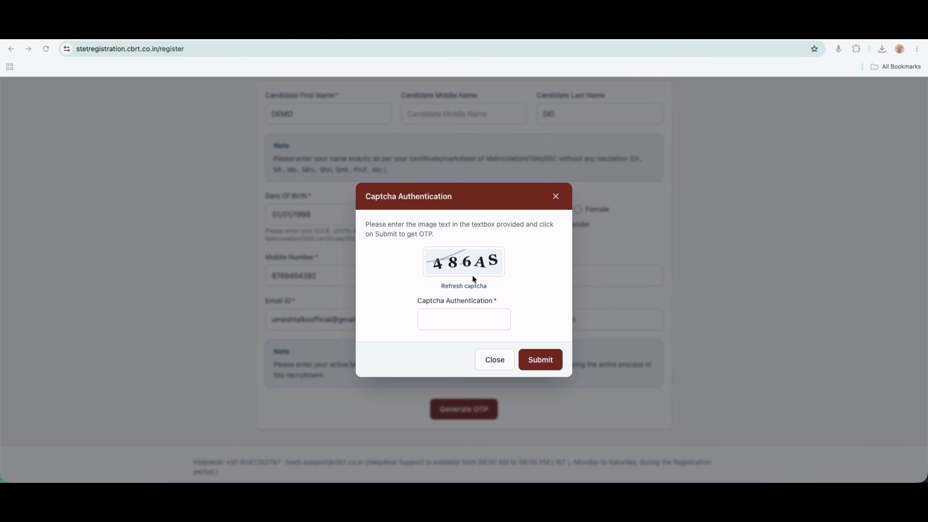
{"action": "left_click", "coordinate": [469, 315]}
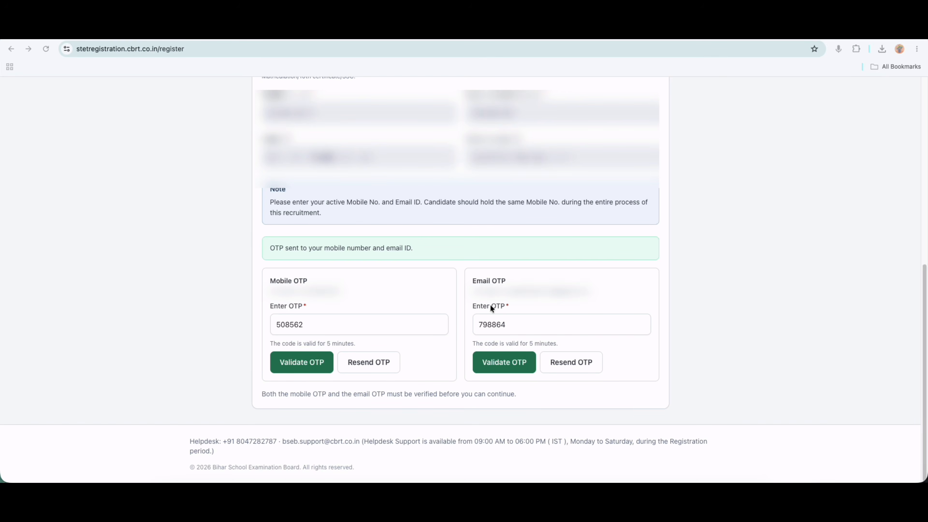
{"action": "left_click", "coordinate": [505, 365]}
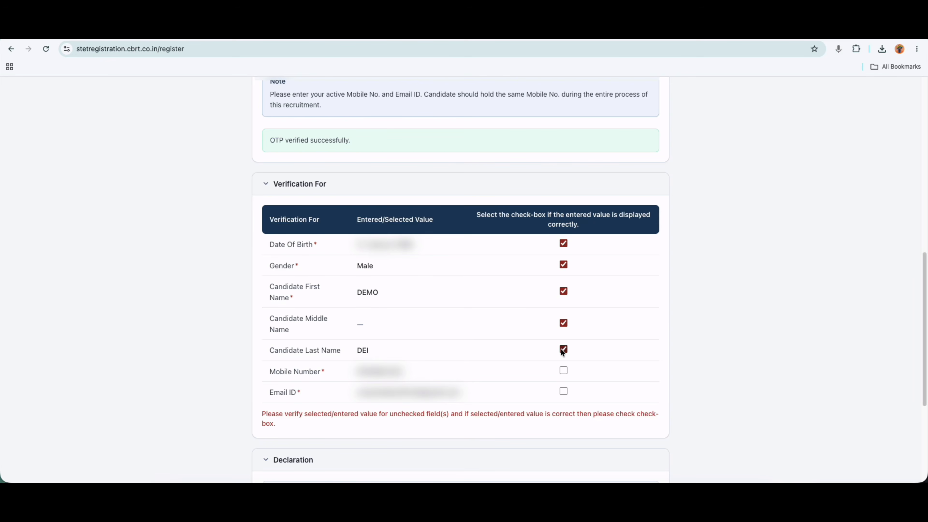
Confirm the mobile number and email ID rows and agree to the declaration.
{"action": "left_click", "coordinate": [563, 371]}
{"action": "left_click", "coordinate": [563, 391]}
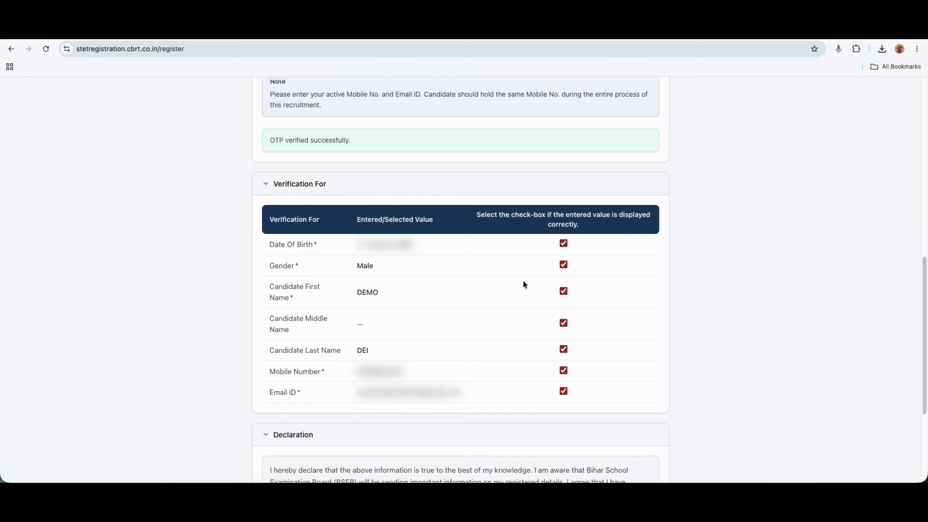
{"action": "scroll", "coordinate": [520, 315], "scroll_direction": "down", "scroll_amount": 4}
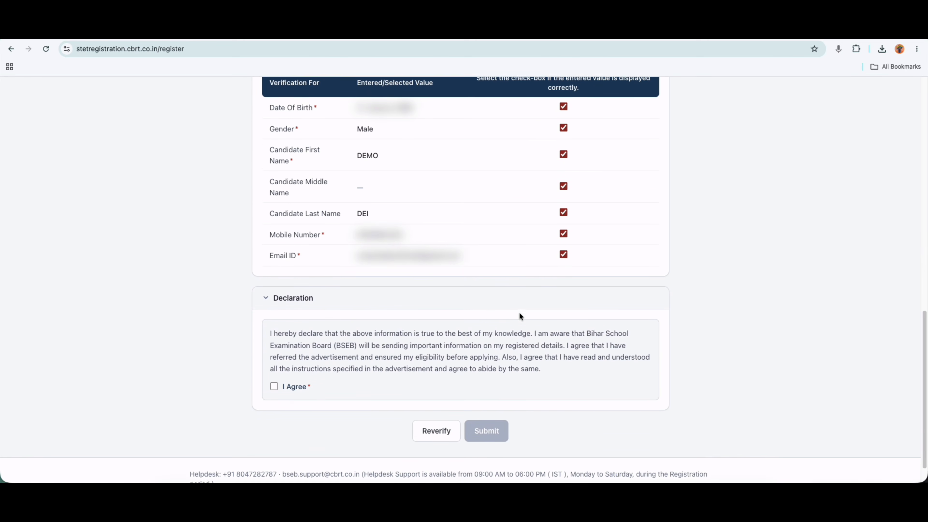
{"action": "scroll", "coordinate": [519, 313], "scroll_direction": "down", "scroll_amount": 1}
{"action": "left_click", "coordinate": [273, 354]}
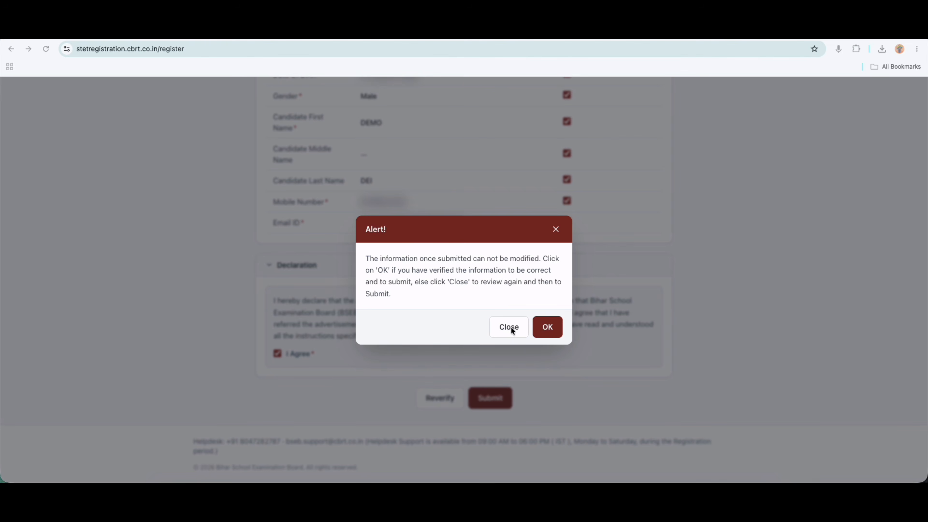
Accept the submission alert with OK to complete the registration.
{"action": "left_click", "coordinate": [547, 327]}
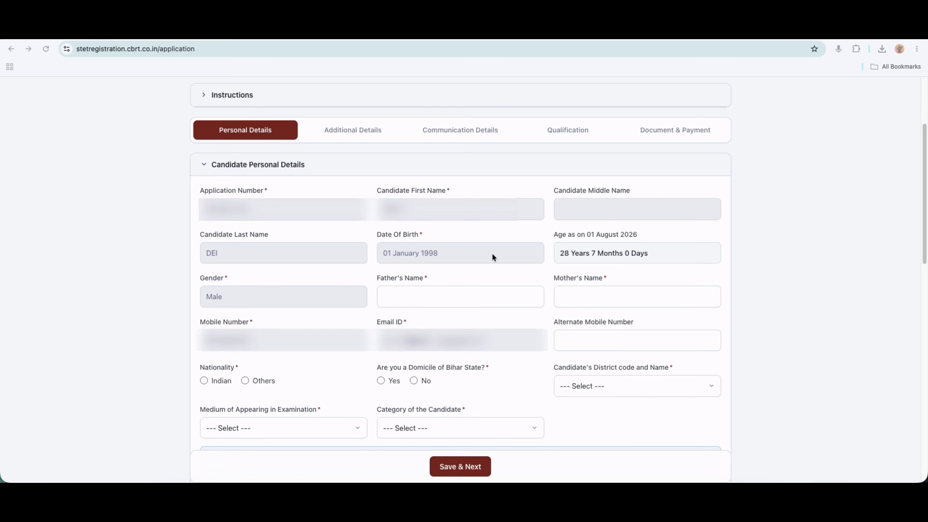
Set the candidate's nationality to Indian.
{"action": "left_click", "coordinate": [386, 278]}
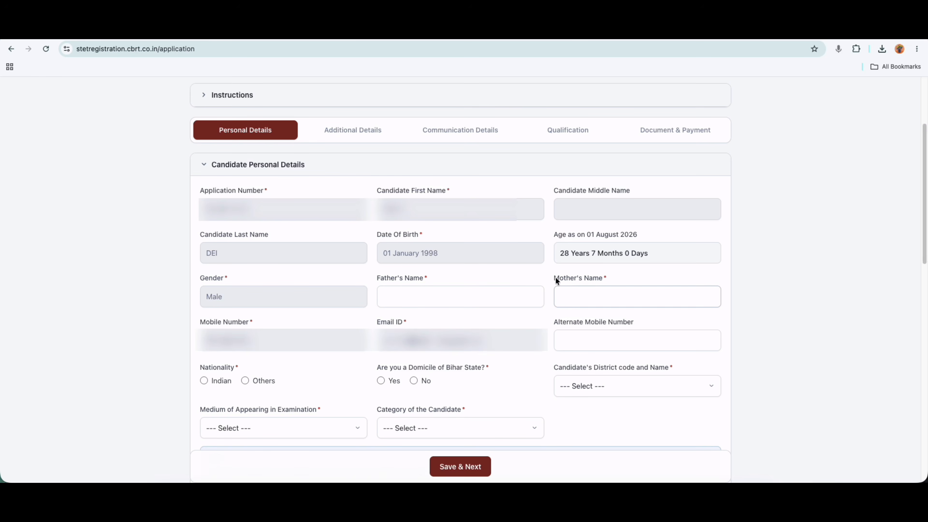
{"action": "left_click_drag", "start_coordinate": [555, 277], "coordinate": [592, 276]}
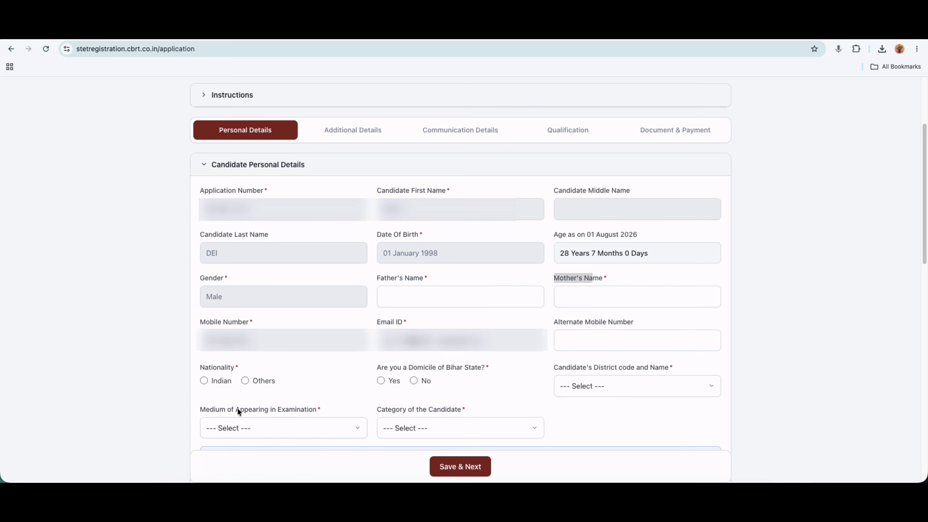
{"action": "left_click", "coordinate": [203, 381]}
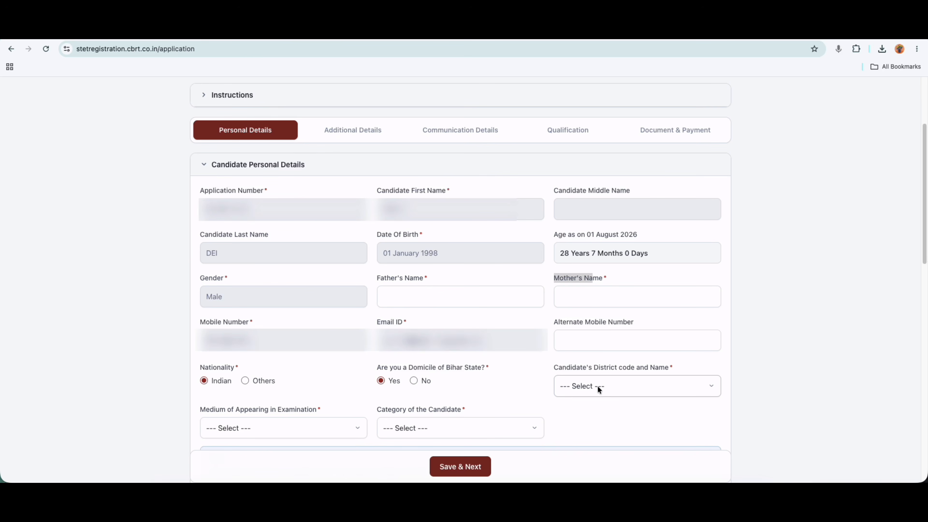
Set Bihar domicile to Yes and choose GOPALGANJ (43) as the district.
{"action": "left_click", "coordinate": [582, 387]}
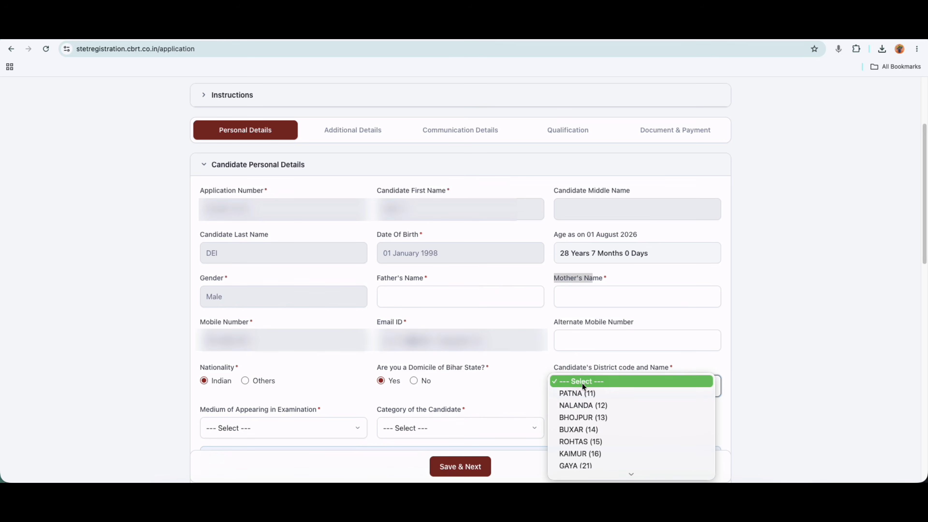
{"action": "left_click", "coordinate": [453, 378]}
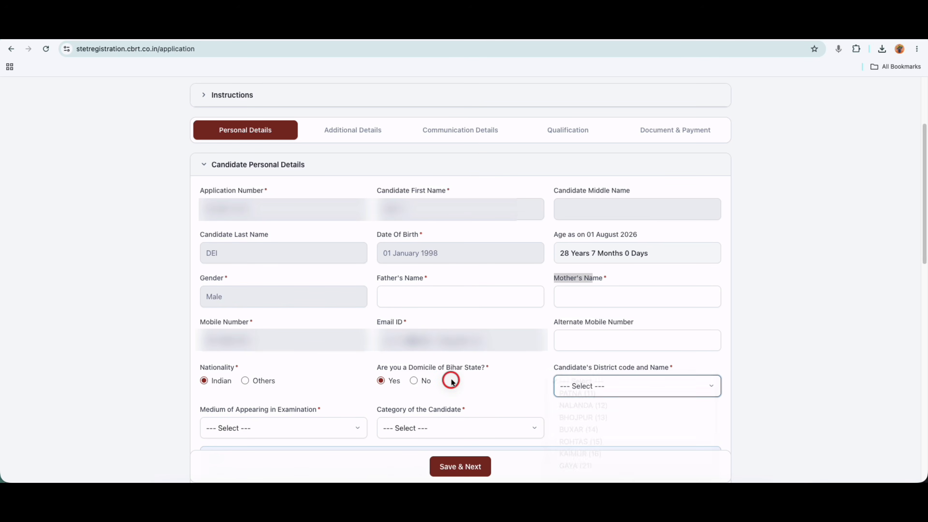
{"action": "left_click", "coordinate": [413, 381]}
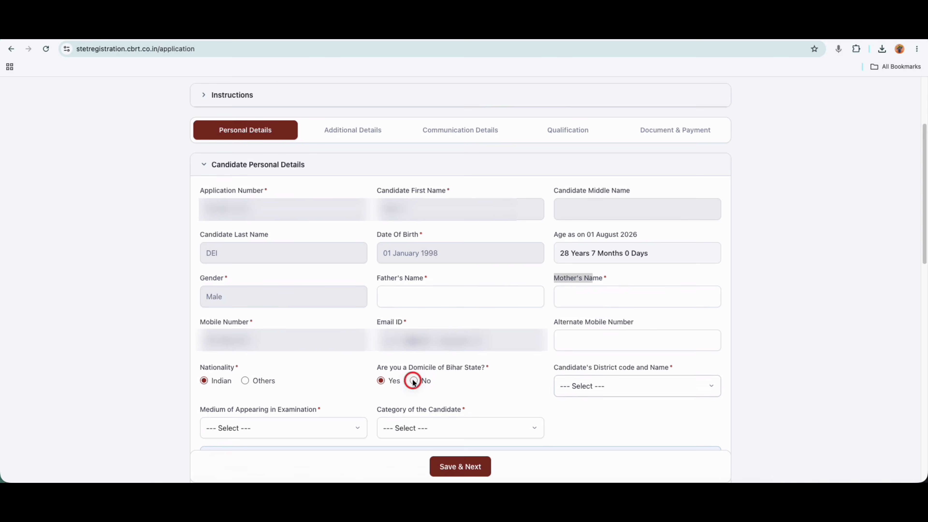
{"action": "left_click", "coordinate": [568, 386]}
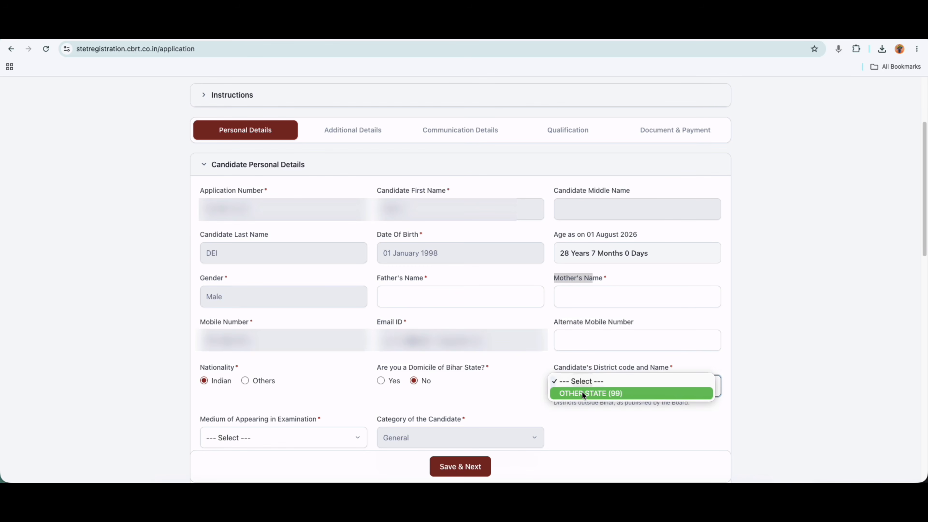
{"action": "left_click", "coordinate": [381, 379]}
{"action": "left_click", "coordinate": [380, 380]}
{"action": "left_click", "coordinate": [597, 383]}
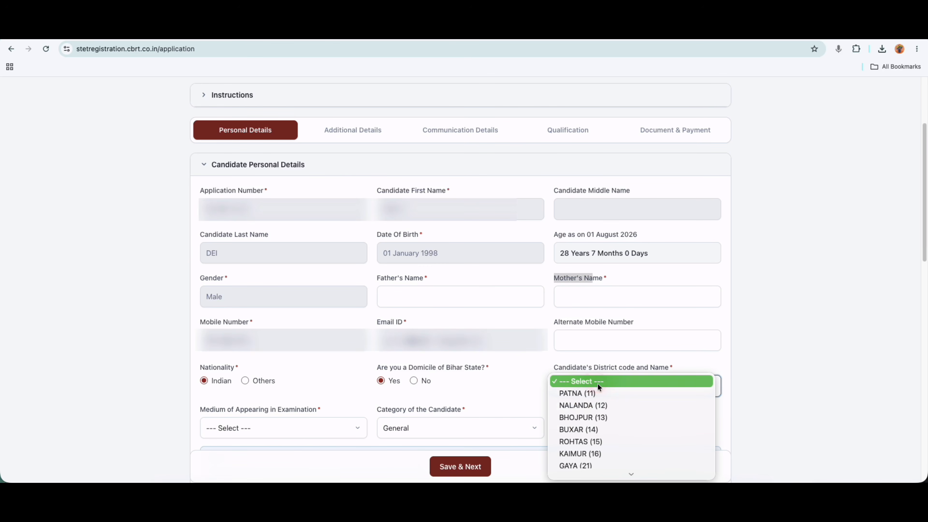
{"action": "scroll", "coordinate": [599, 414], "scroll_direction": "down", "scroll_amount": 3}
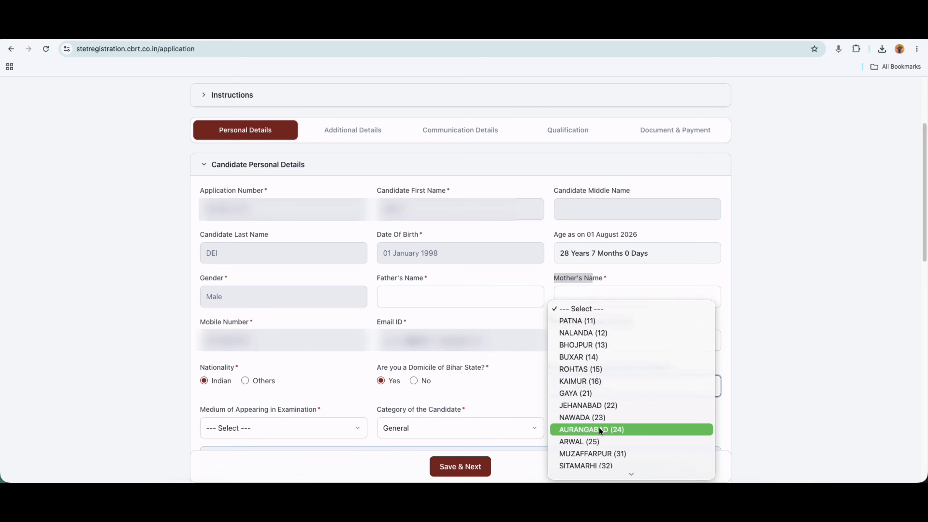
{"action": "scroll", "coordinate": [599, 429], "scroll_direction": "down", "scroll_amount": 3}
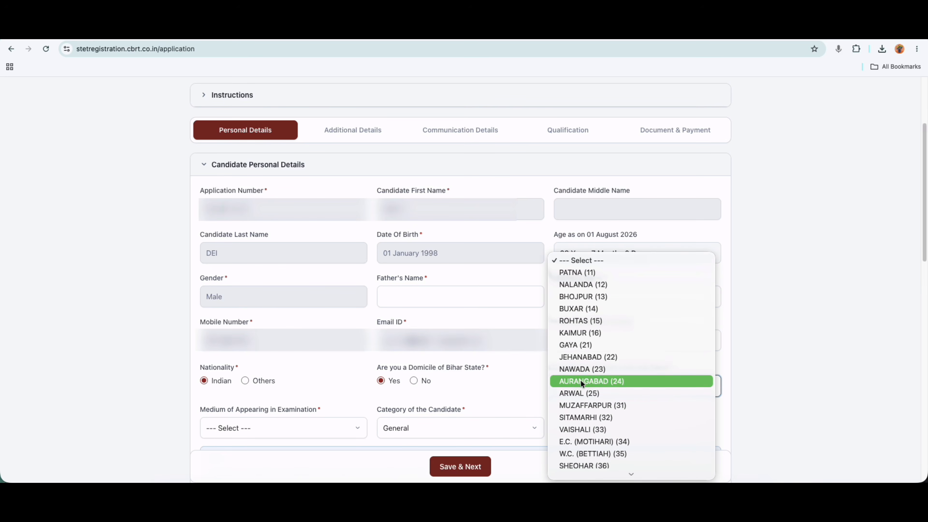
{"action": "scroll", "coordinate": [586, 359], "scroll_direction": "down", "scroll_amount": 3}
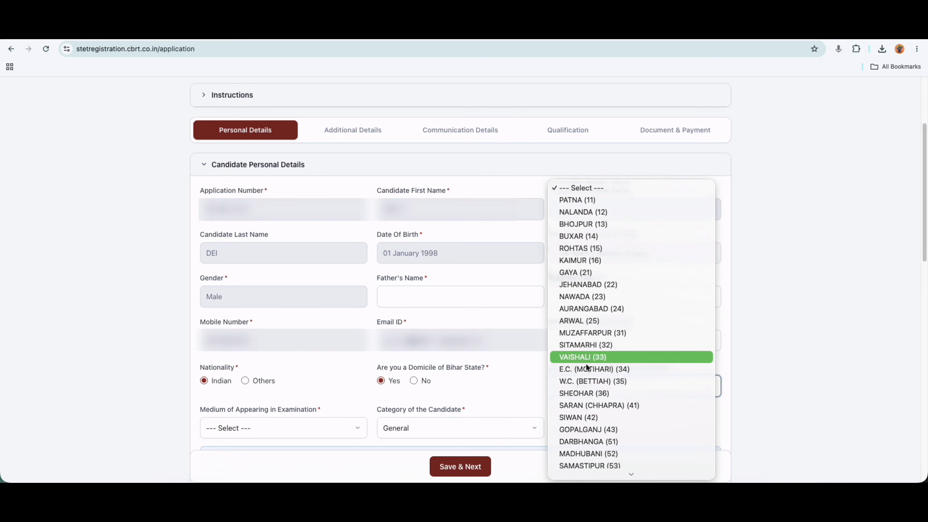
{"action": "left_click", "coordinate": [589, 429]}
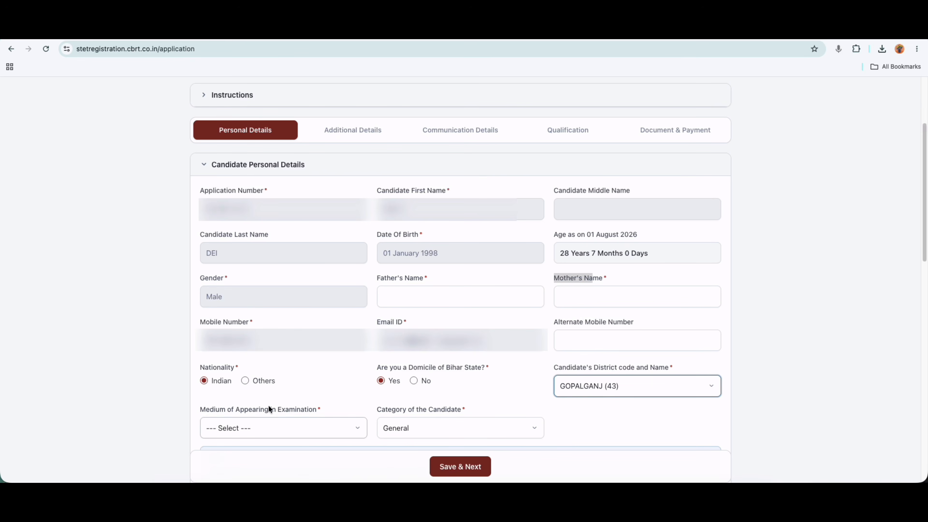
Choose Hindi as the medium of examination.
{"action": "left_click", "coordinate": [277, 428]}
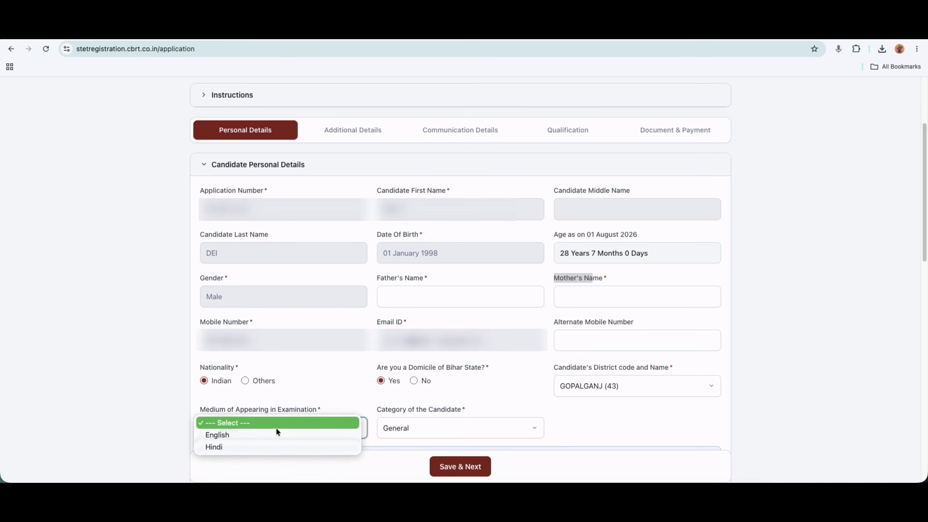
{"action": "left_click", "coordinate": [261, 445]}
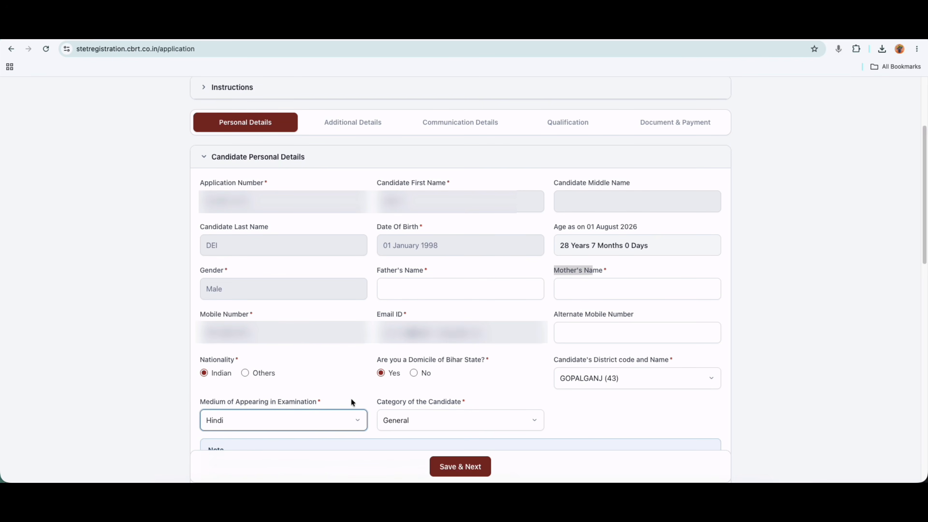
{"action": "scroll", "coordinate": [350, 399], "scroll_direction": "down", "scroll_amount": 4}
{"action": "scroll", "coordinate": [351, 398], "scroll_direction": "down", "scroll_amount": 1}
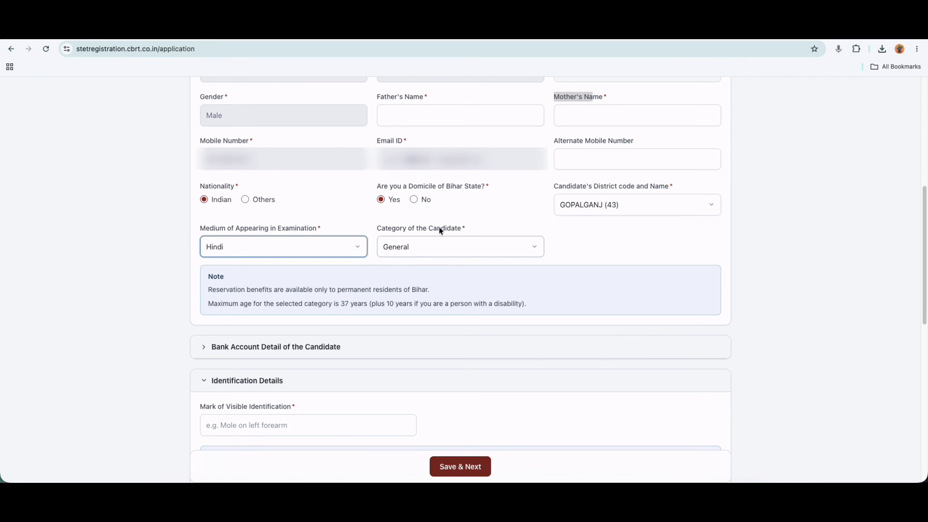
{"action": "scroll", "coordinate": [440, 229], "scroll_direction": "down", "scroll_amount": 1}
{"action": "scroll", "coordinate": [439, 230], "scroll_direction": "down", "scroll_amount": 2}
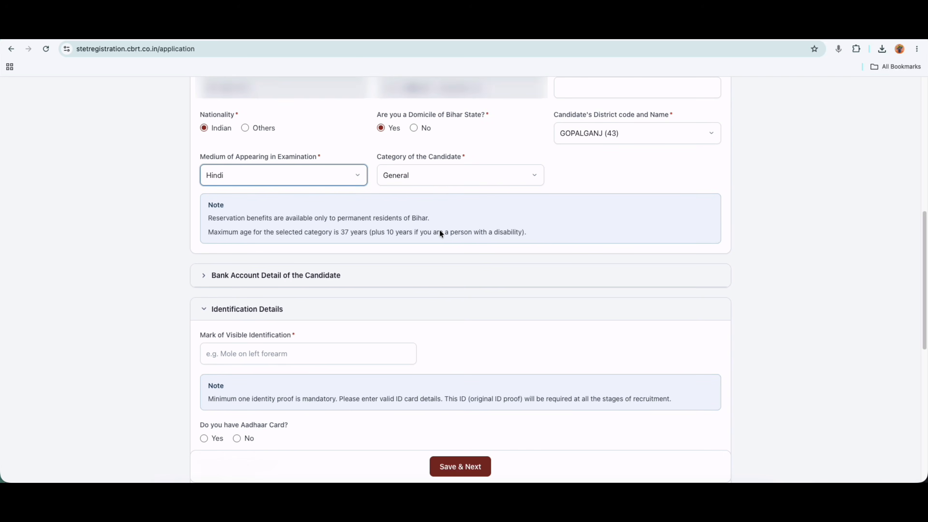
Set the candidate category to Extremely Backward Class, with its 40-year age limit.
{"action": "left_click", "coordinate": [429, 182]}
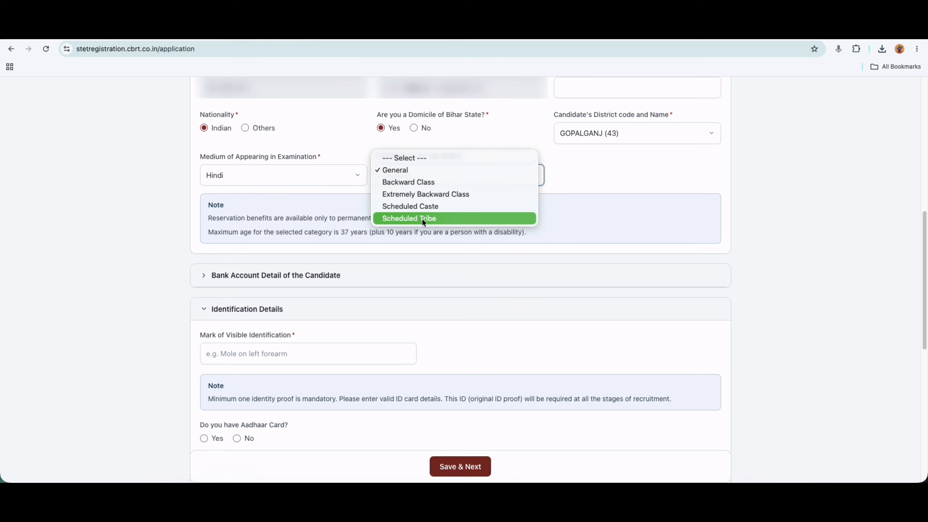
{"action": "left_click", "coordinate": [419, 195]}
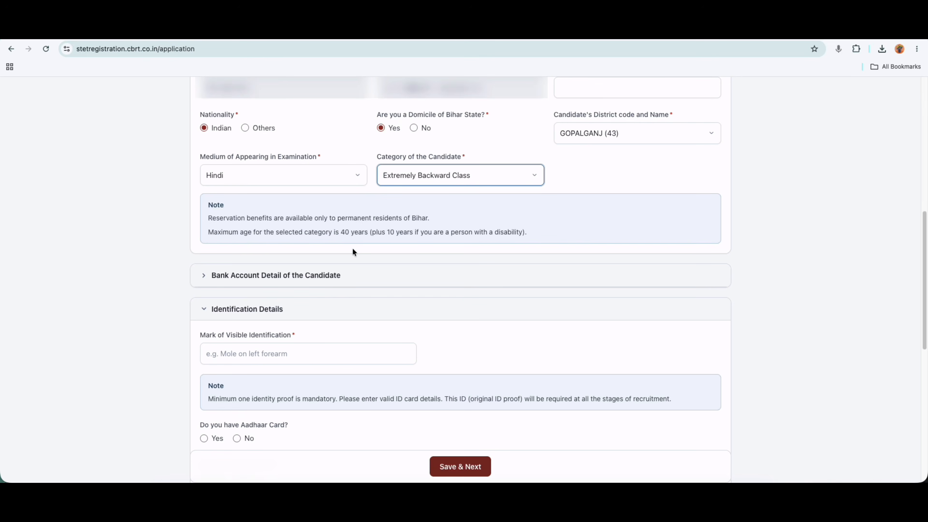
{"action": "left_click_drag", "start_coordinate": [341, 232], "coordinate": [359, 232]}
{"action": "left_click", "coordinate": [413, 175]}
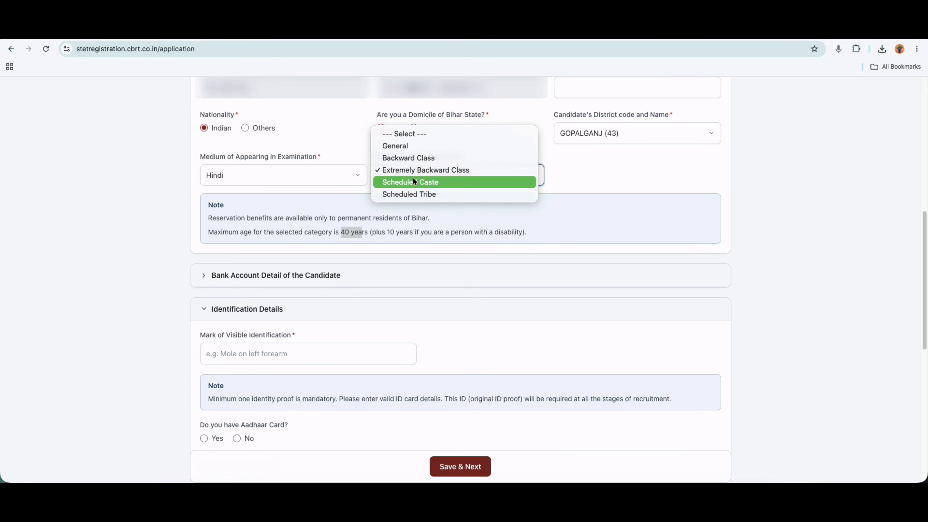
{"action": "left_click", "coordinate": [410, 195]}
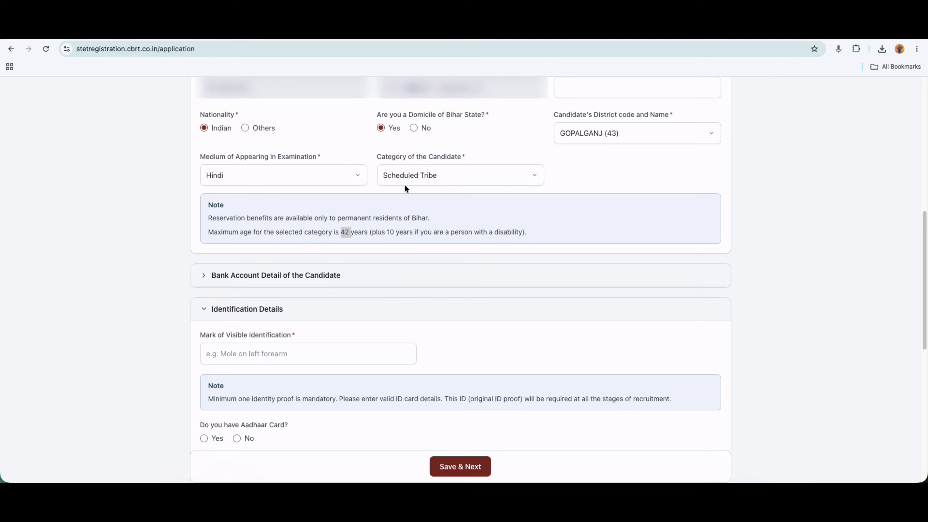
{"action": "left_click", "coordinate": [411, 175]}
{"action": "left_click", "coordinate": [407, 121]}
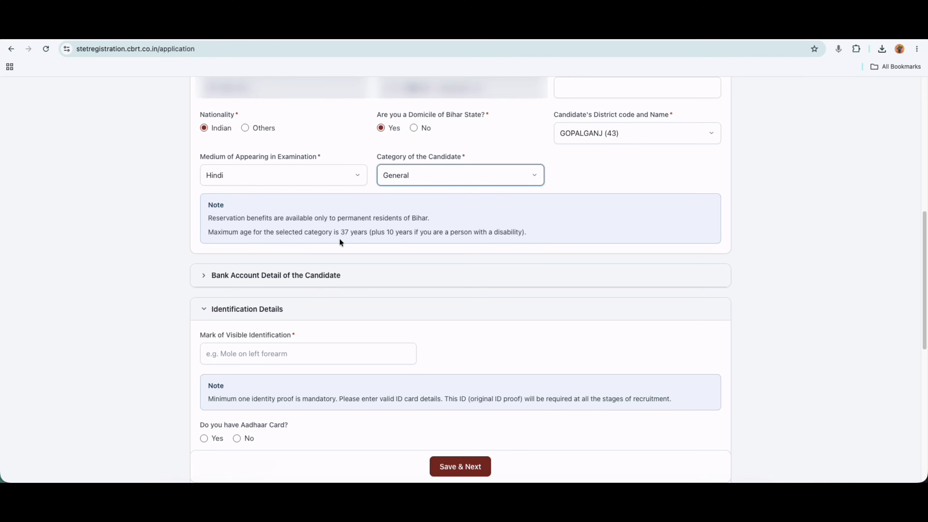
{"action": "left_click", "coordinate": [408, 170]}
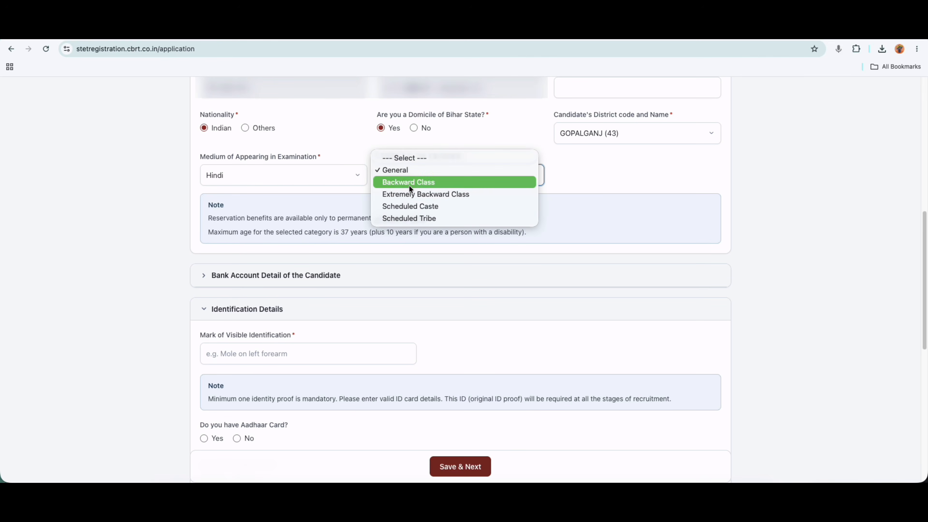
{"action": "left_click", "coordinate": [408, 194]}
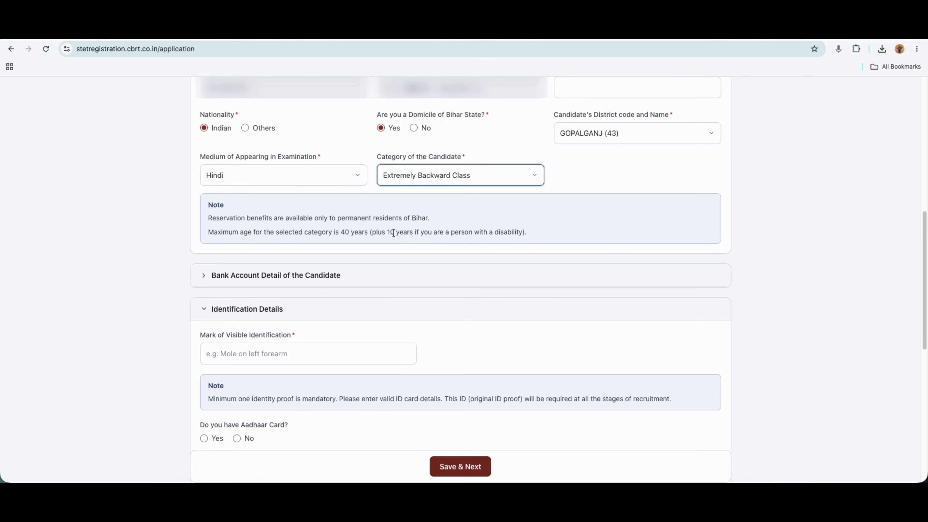
{"action": "scroll", "coordinate": [382, 258], "scroll_direction": "down", "scroll_amount": 1}
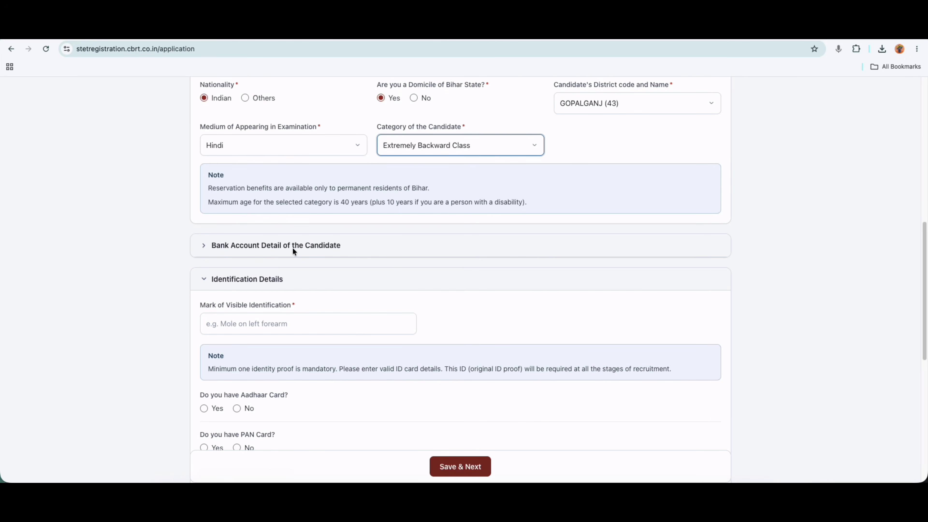
Expand the bank account section and enter Bank Name SBI and Branch Barauli.
{"action": "left_click", "coordinate": [309, 248]}
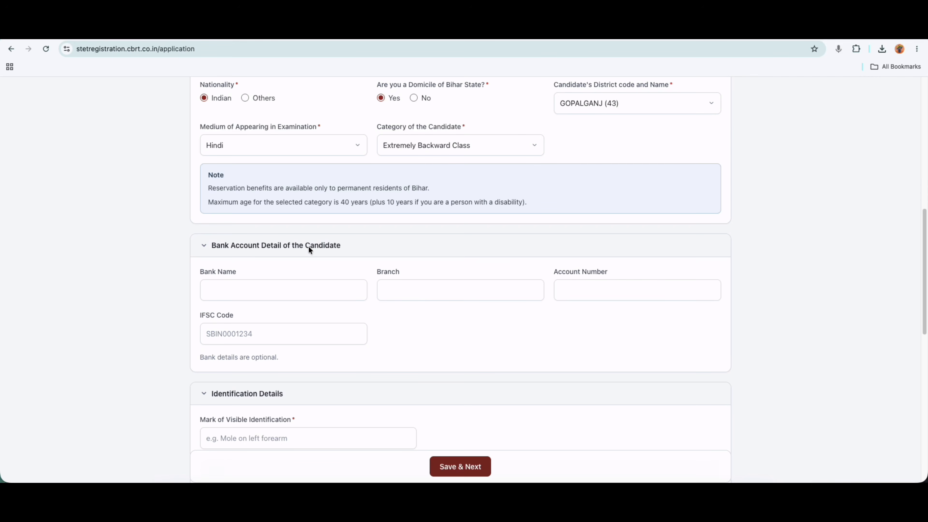
{"action": "left_click", "coordinate": [238, 290]}
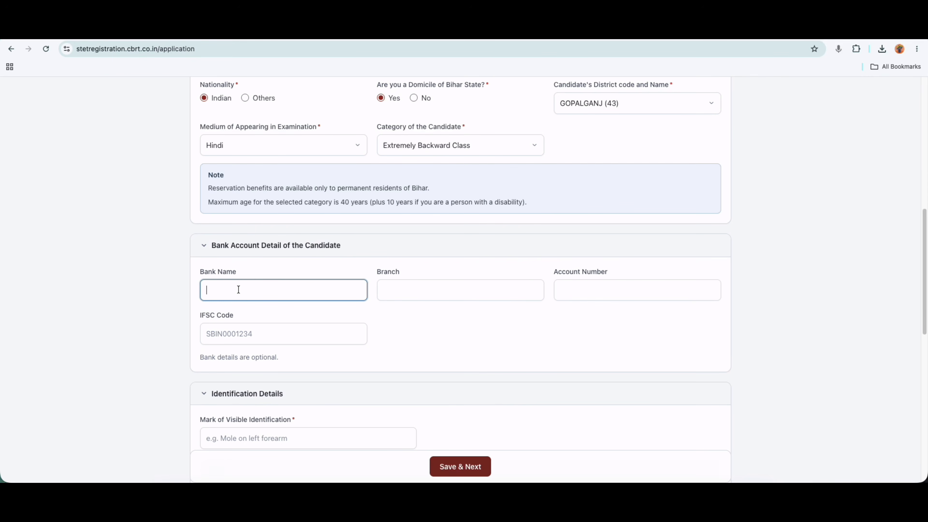
{"action": "type", "text": "SBI"}
{"action": "left_click", "coordinate": [411, 290]}
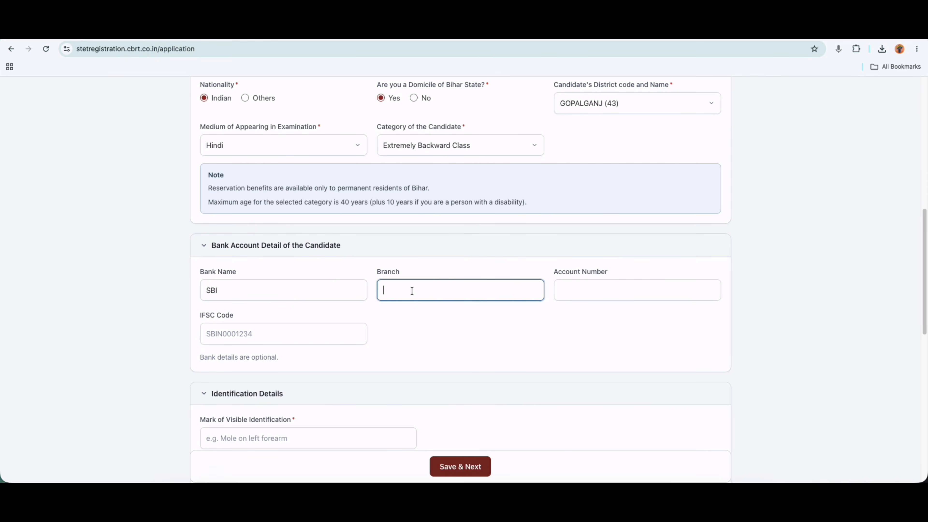
{"action": "type", "text": "Barauli"}
{"action": "left_click", "coordinate": [607, 292]}
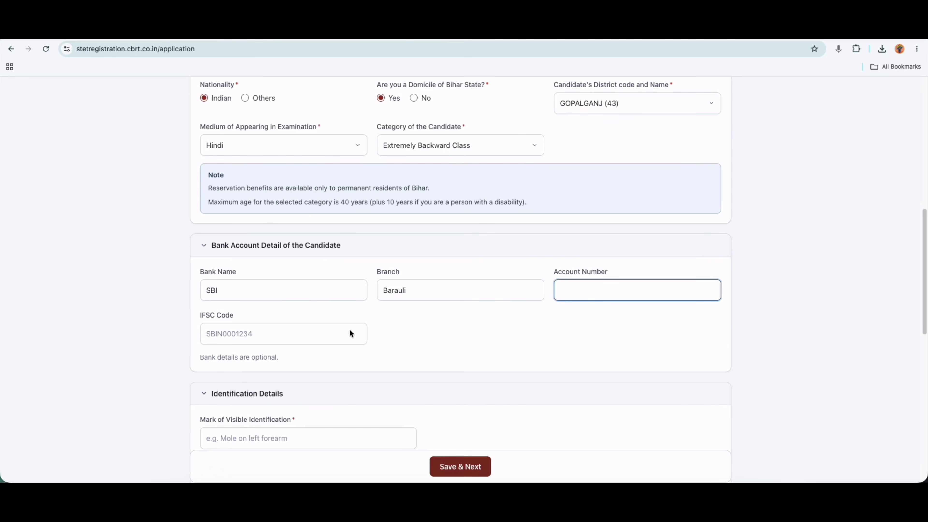
Highlight the IFSC Code label and the word 'optional', then collapse and reopen Identification Details.
{"action": "left_click_drag", "start_coordinate": [200, 315], "coordinate": [220, 315]}
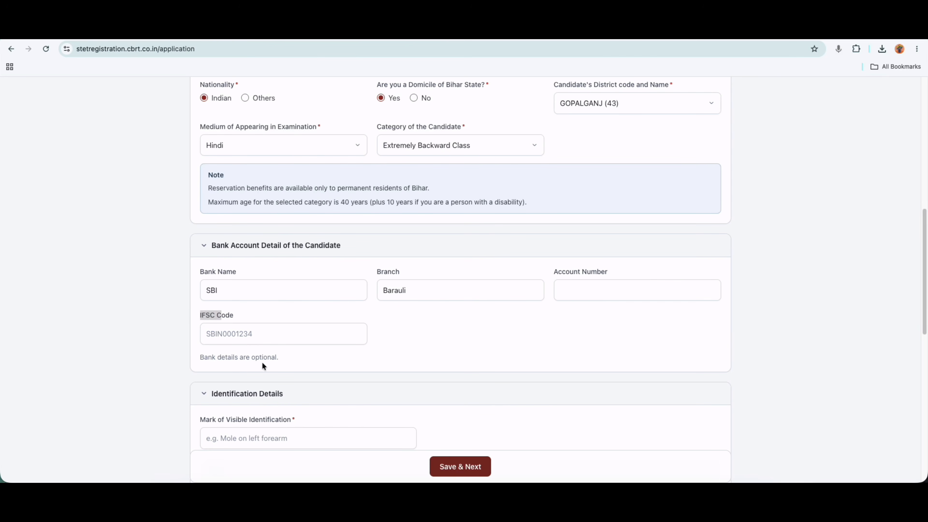
{"action": "double_click", "coordinate": [252, 356]}
{"action": "left_click_drag", "start_coordinate": [269, 356], "coordinate": [272, 356]}
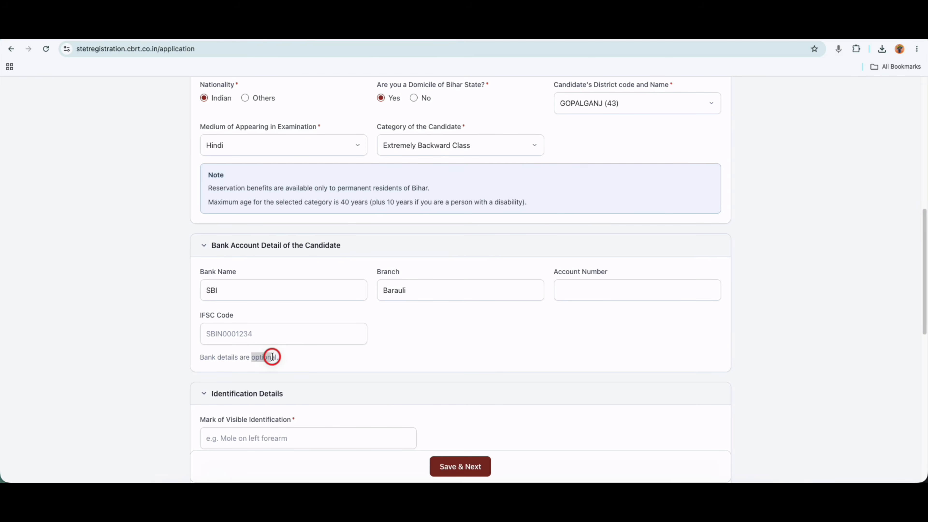
{"action": "scroll", "coordinate": [320, 358], "scroll_direction": "down", "scroll_amount": 3}
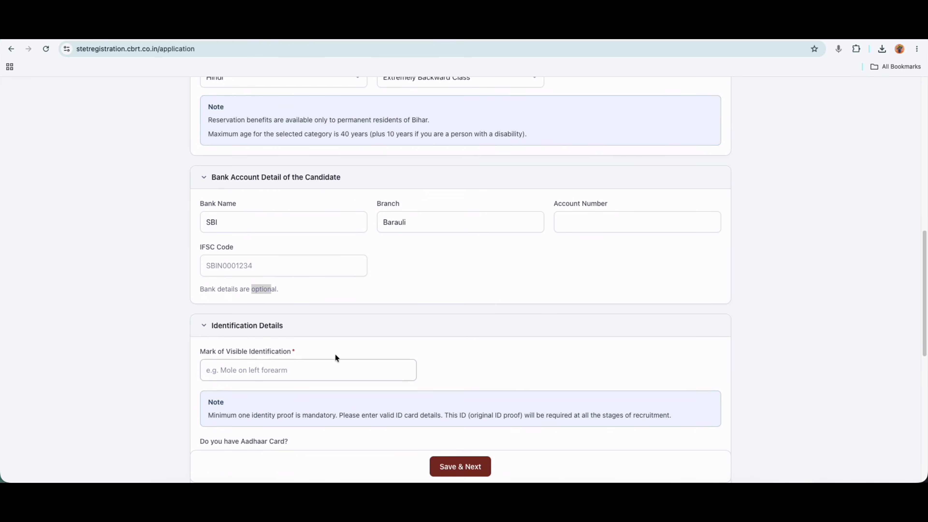
{"action": "scroll", "coordinate": [335, 355], "scroll_direction": "down", "scroll_amount": 2}
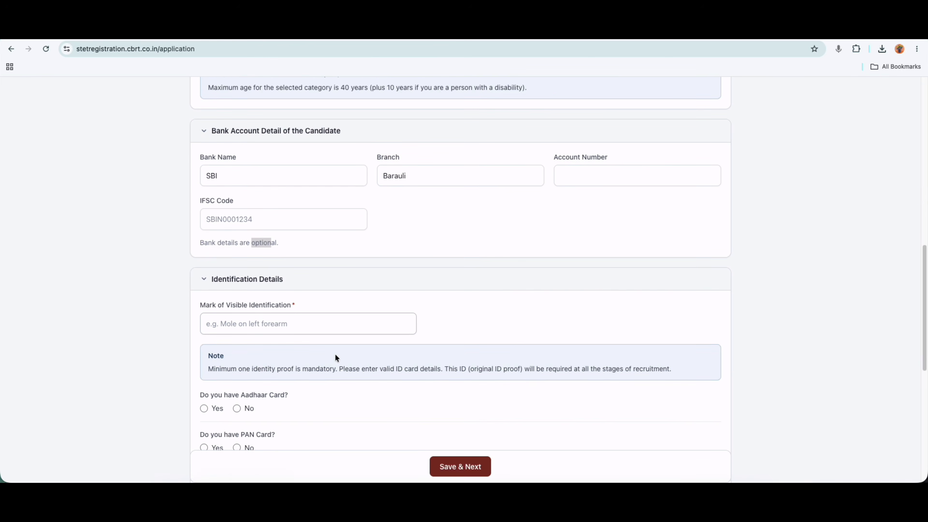
{"action": "left_click", "coordinate": [222, 281]}
{"action": "left_click", "coordinate": [227, 347]}
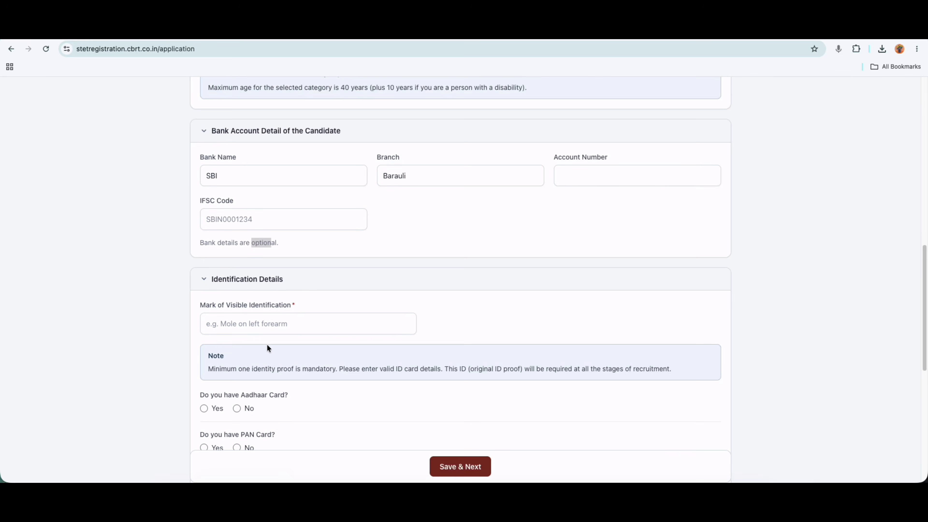
Enter the identification mark 'A Mole Mark oh Head' and answer Yes for Aadhaar Card.
{"action": "left_click", "coordinate": [238, 315]}
{"action": "type", "text": "A "}
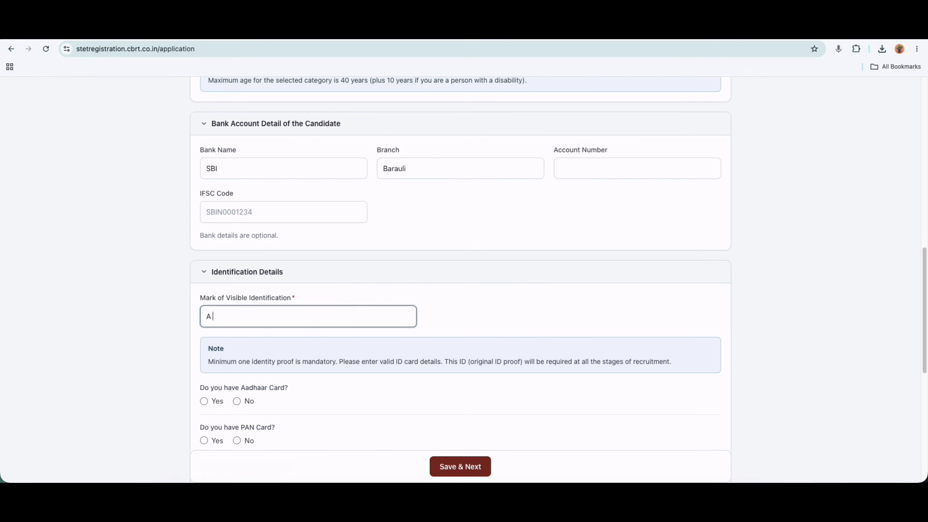
{"action": "type", "text": "Mole Mark oh Head"}
{"action": "scroll", "coordinate": [294, 386], "scroll_direction": "down", "scroll_amount": 1}
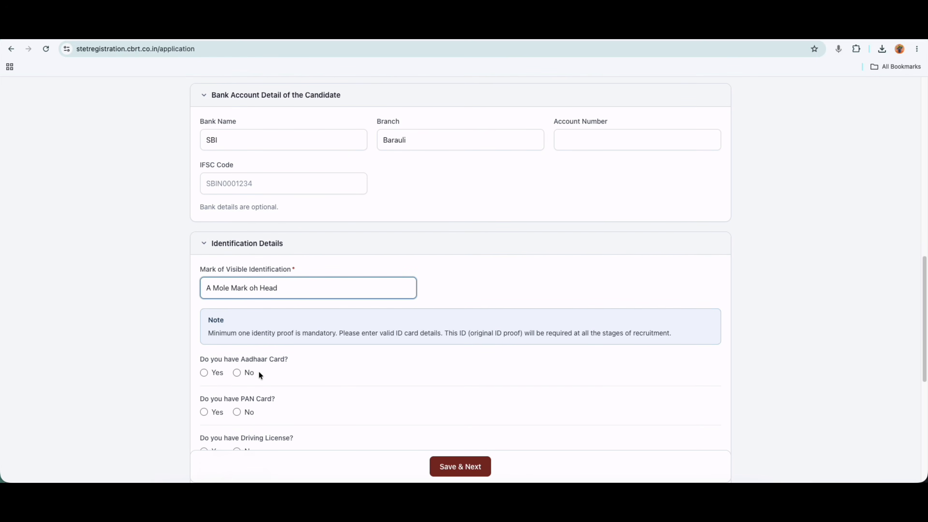
{"action": "scroll", "coordinate": [255, 367], "scroll_direction": "down", "scroll_amount": 2}
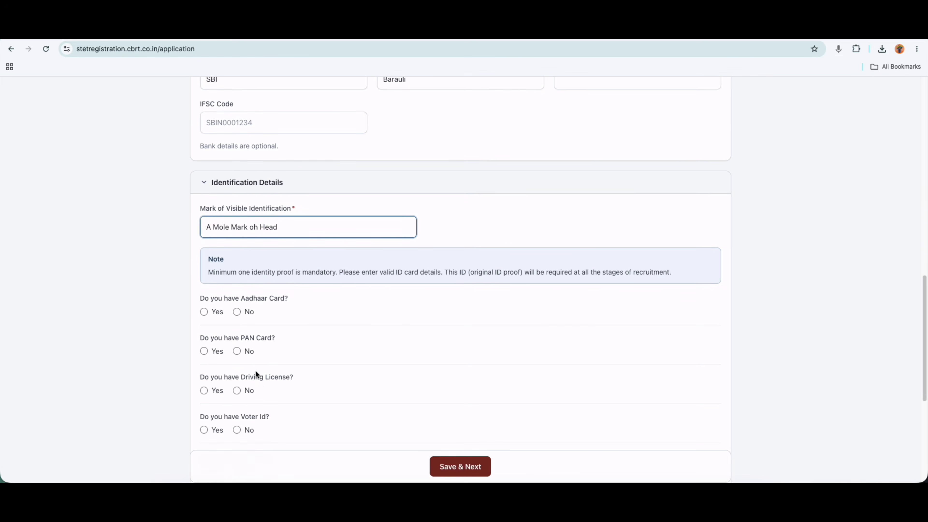
{"action": "scroll", "coordinate": [260, 379], "scroll_direction": "down", "scroll_amount": 2}
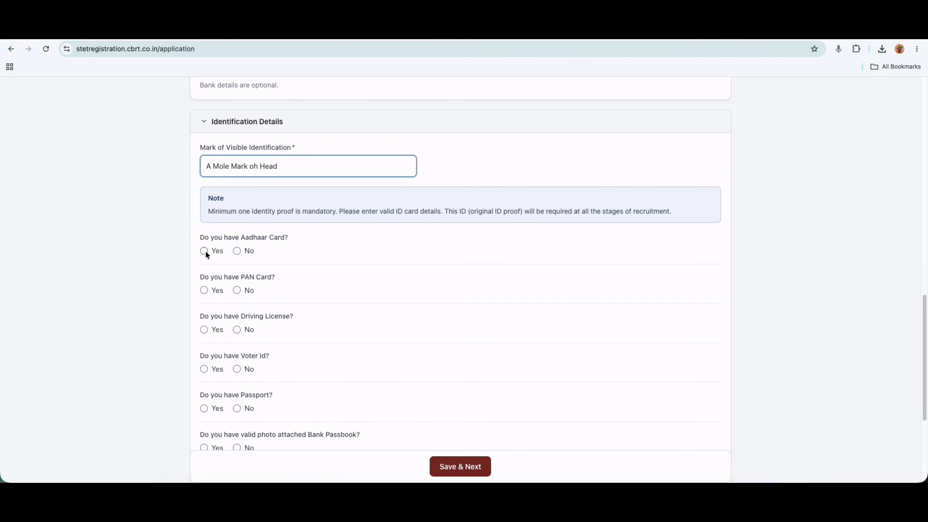
{"action": "left_click", "coordinate": [205, 251]}
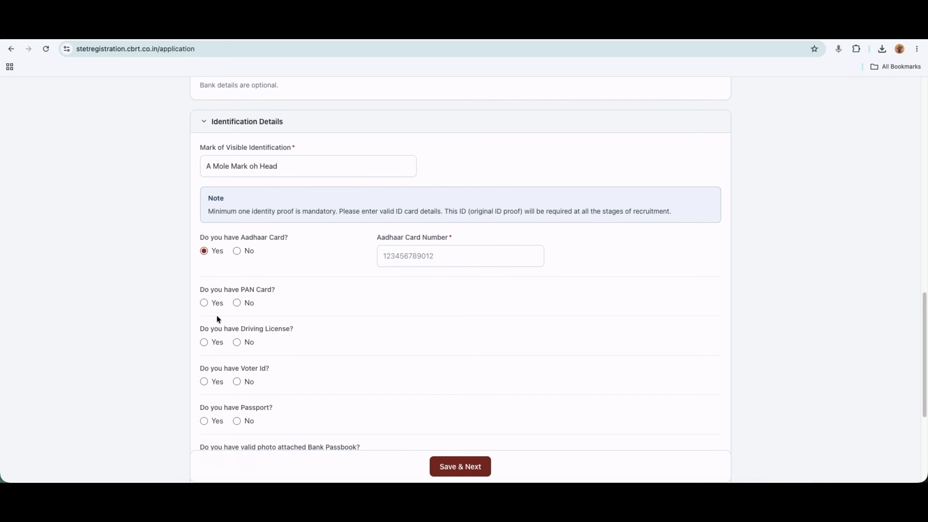
Answer No for PAN Card, Driving License, Voter Id and Passport after briefly trying Yes.
{"action": "left_click", "coordinate": [204, 302]}
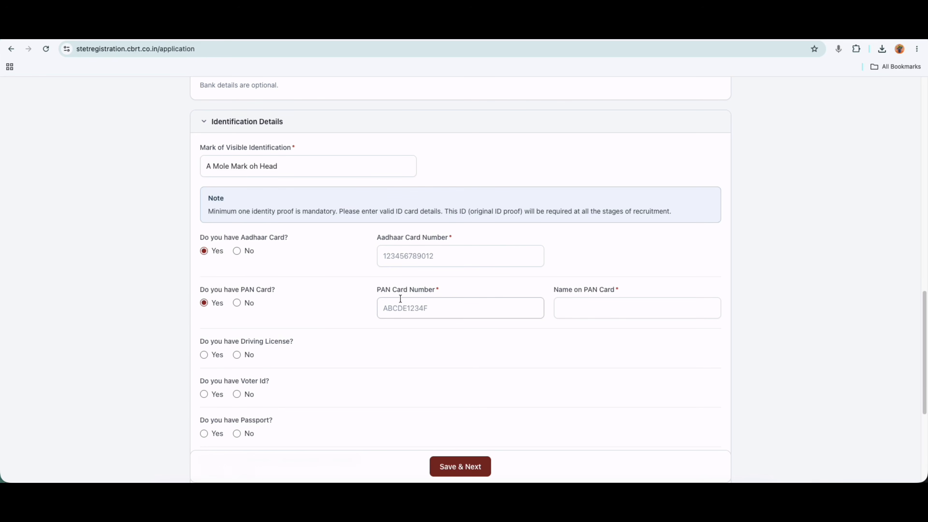
{"action": "left_click", "coordinate": [236, 306]}
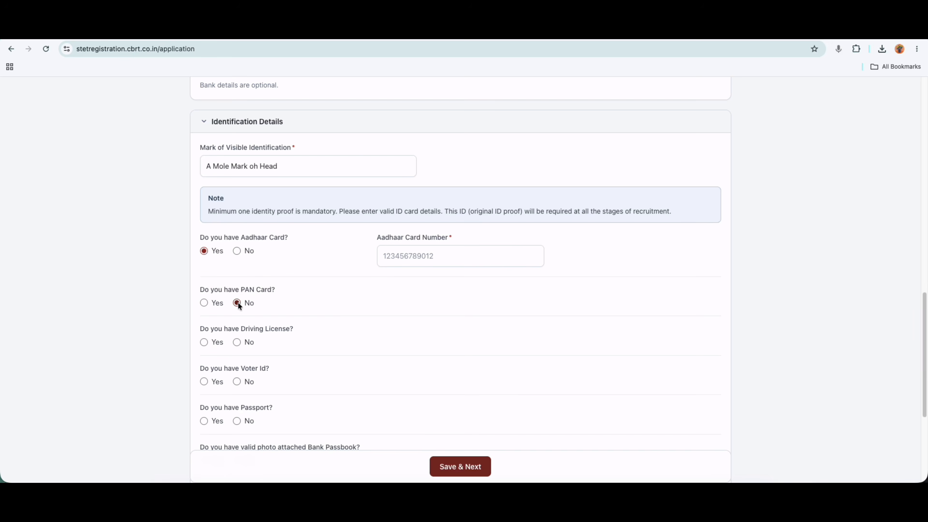
{"action": "left_click", "coordinate": [203, 344]}
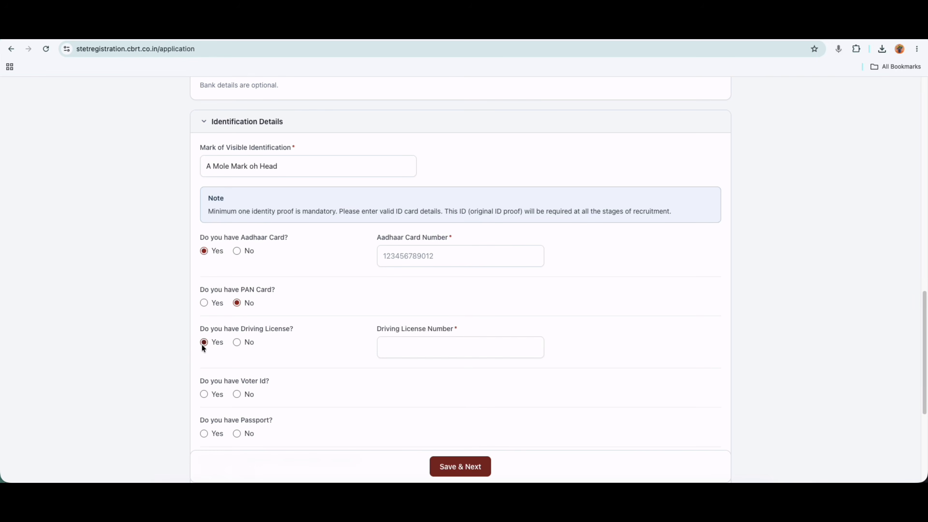
{"action": "left_click", "coordinate": [243, 347]}
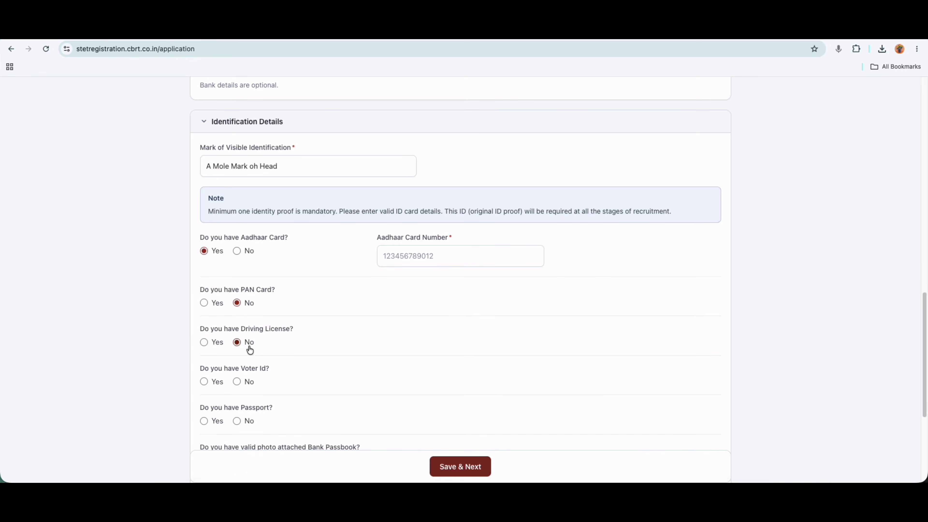
{"action": "scroll", "coordinate": [287, 354], "scroll_direction": "down", "scroll_amount": 1}
{"action": "left_click", "coordinate": [205, 353]}
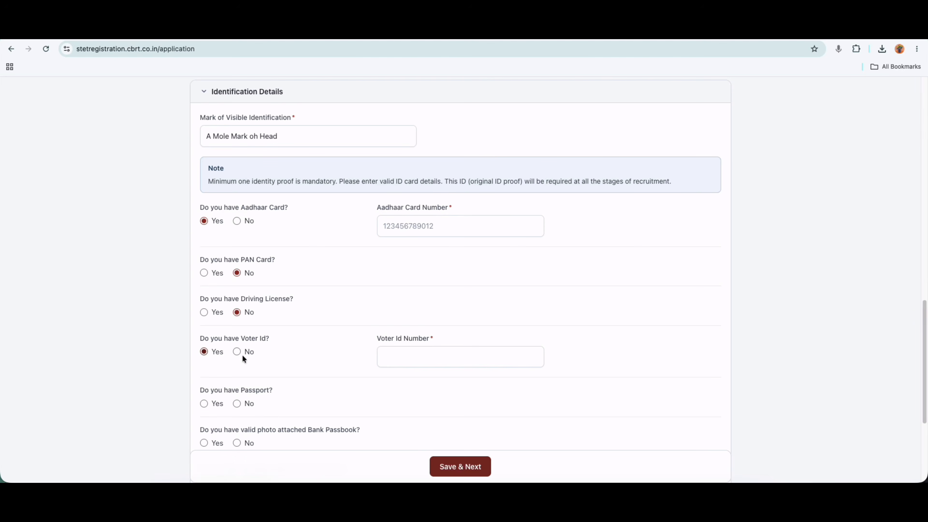
{"action": "left_click", "coordinate": [250, 353]}
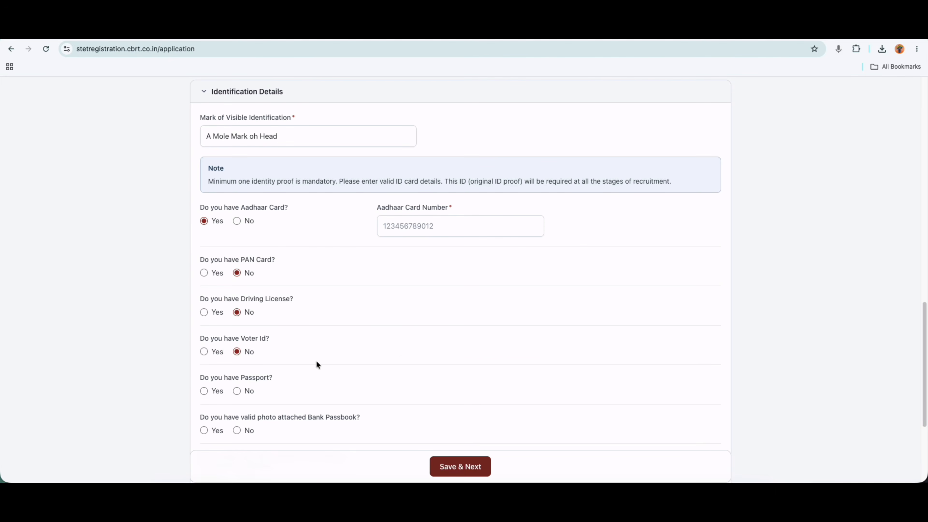
{"action": "scroll", "coordinate": [317, 363], "scroll_direction": "down", "scroll_amount": 1}
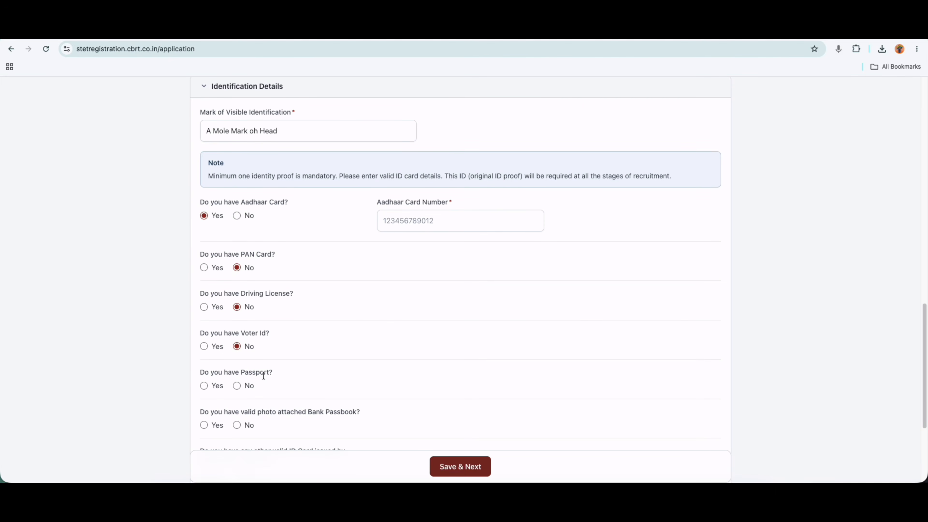
{"action": "left_click", "coordinate": [204, 385]}
{"action": "left_click", "coordinate": [238, 385]}
Answer No for Photo Bank Passbook, highlighting the Bank Passbook Number label.
{"action": "scroll", "coordinate": [344, 377], "scroll_direction": "down", "scroll_amount": 1}
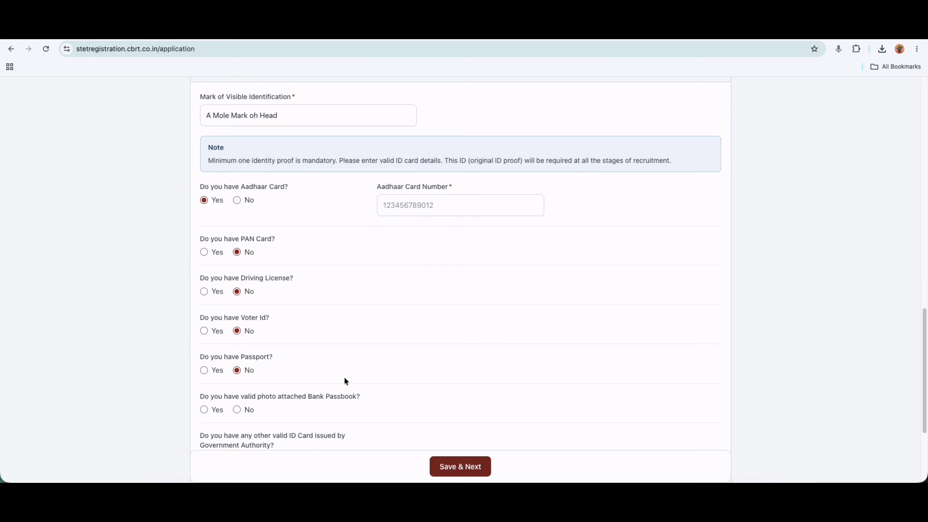
{"action": "scroll", "coordinate": [345, 377], "scroll_direction": "down", "scroll_amount": 3}
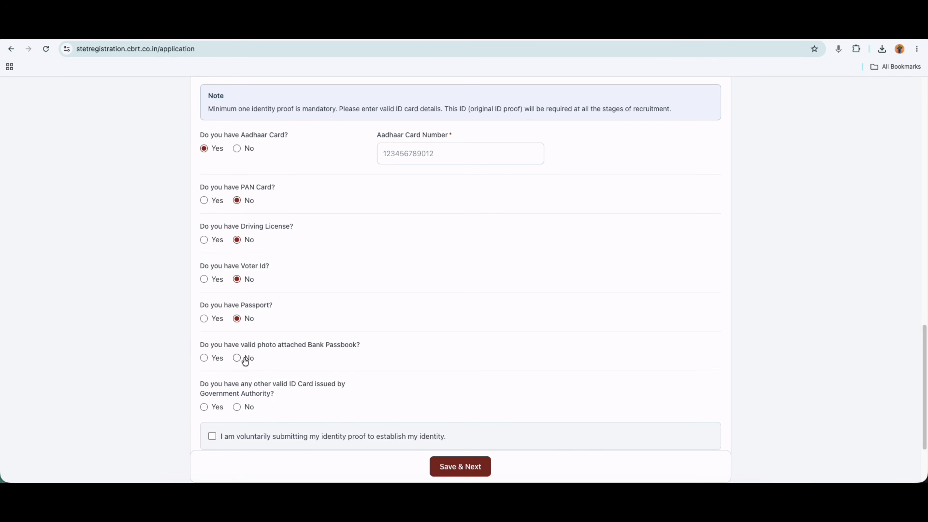
{"action": "left_click", "coordinate": [207, 357]}
{"action": "left_click_drag", "start_coordinate": [377, 346], "coordinate": [435, 345]}
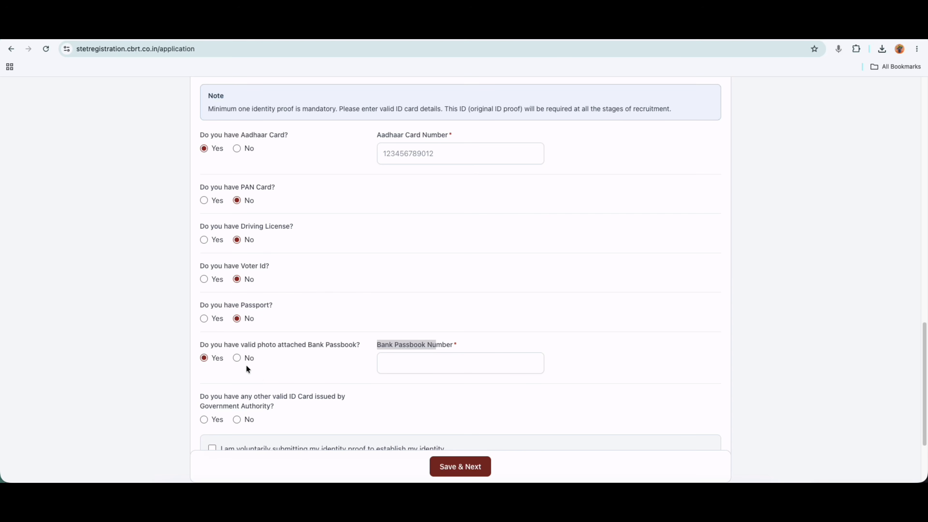
{"action": "left_click", "coordinate": [241, 357]}
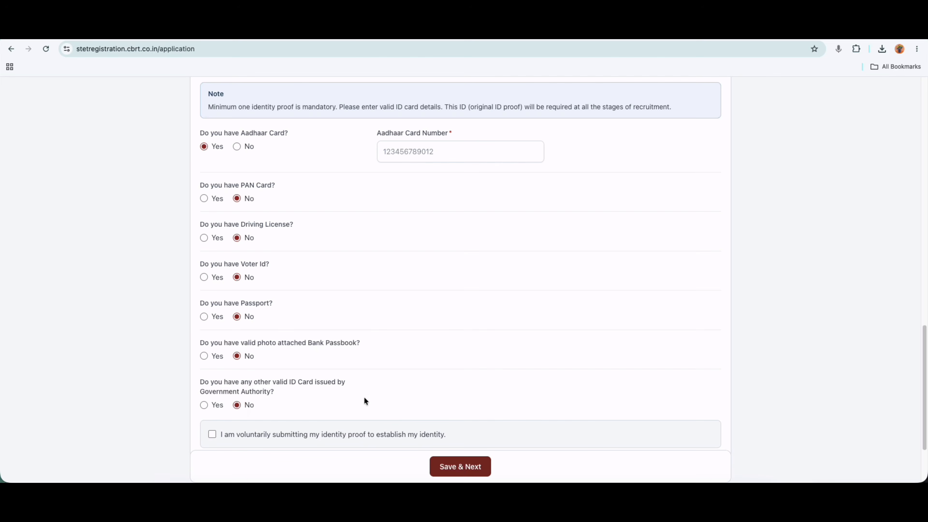
{"action": "scroll", "coordinate": [364, 398], "scroll_direction": "down", "scroll_amount": 1}
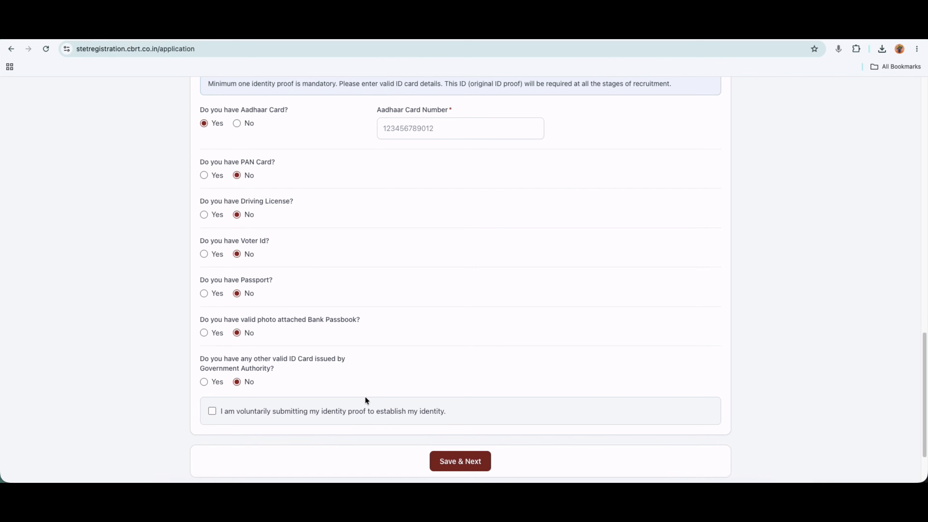
{"action": "scroll", "coordinate": [364, 397], "scroll_direction": "up", "scroll_amount": 1}
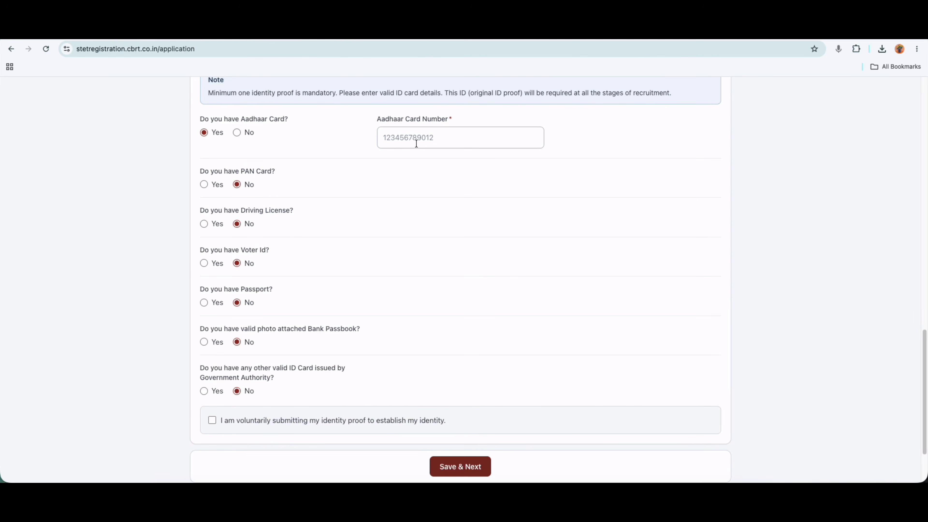
Tick the voluntary ID-proof declaration and answer No to ex-servicemen after previewing its date fields.
{"action": "left_click", "coordinate": [212, 420]}
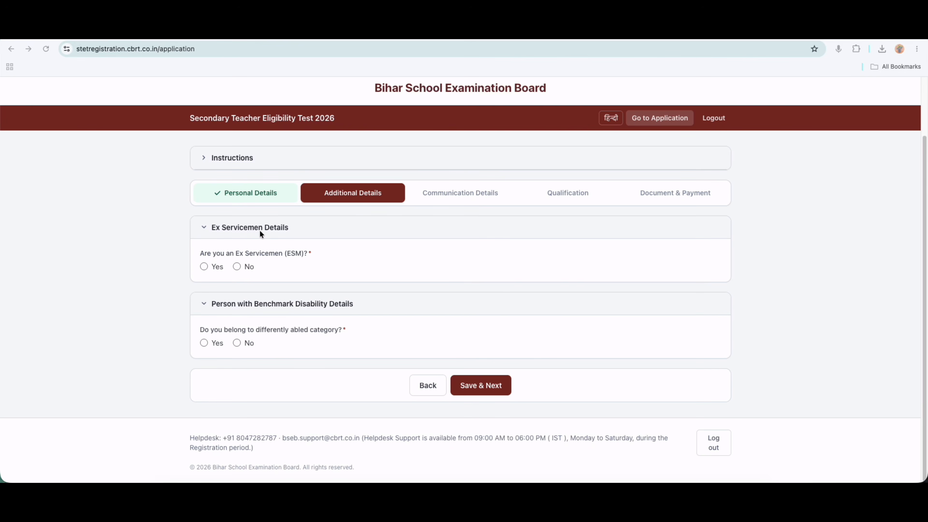
{"action": "left_click", "coordinate": [203, 266]}
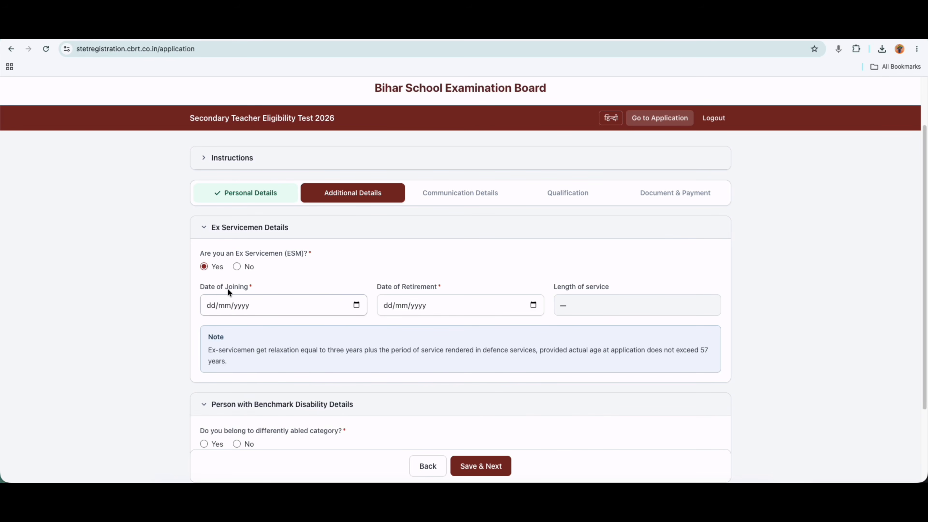
{"action": "left_click_drag", "start_coordinate": [229, 288], "coordinate": [234, 287]}
{"action": "left_click_drag", "start_coordinate": [400, 286], "coordinate": [422, 287]}
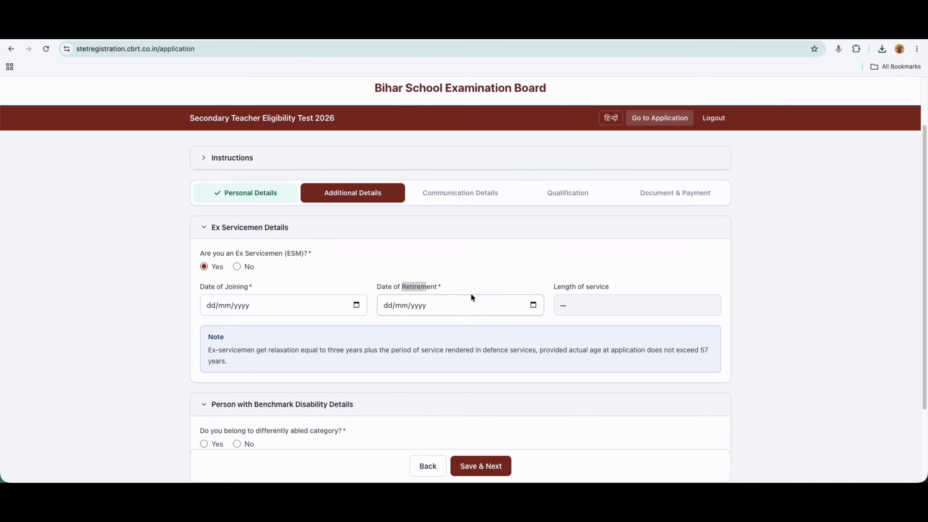
{"action": "left_click", "coordinate": [237, 267]}
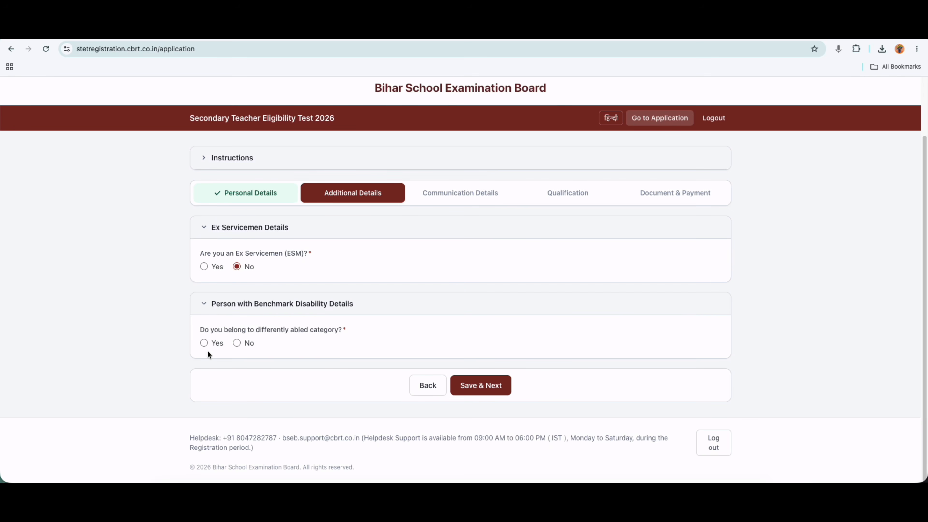
Try disability Yes with Visually Disabled, then answer No to the disability question.
{"action": "left_click", "coordinate": [203, 343]}
{"action": "left_click", "coordinate": [225, 381]}
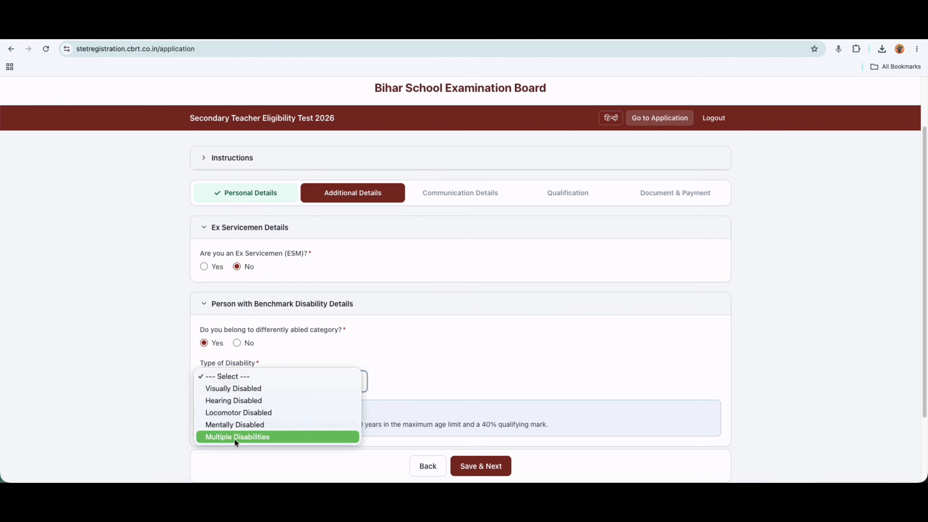
{"action": "left_click", "coordinate": [239, 389]}
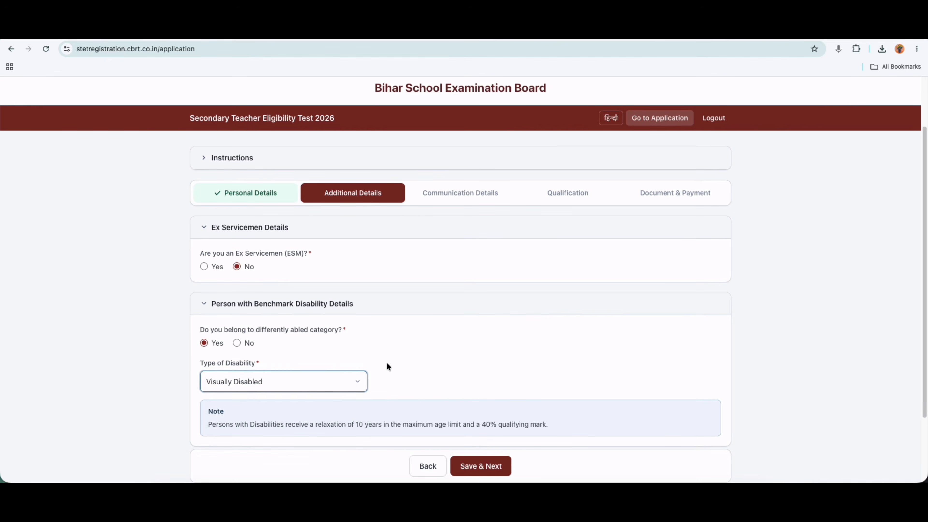
{"action": "scroll", "coordinate": [412, 362], "scroll_direction": "down", "scroll_amount": 2}
{"action": "left_click", "coordinate": [236, 293]}
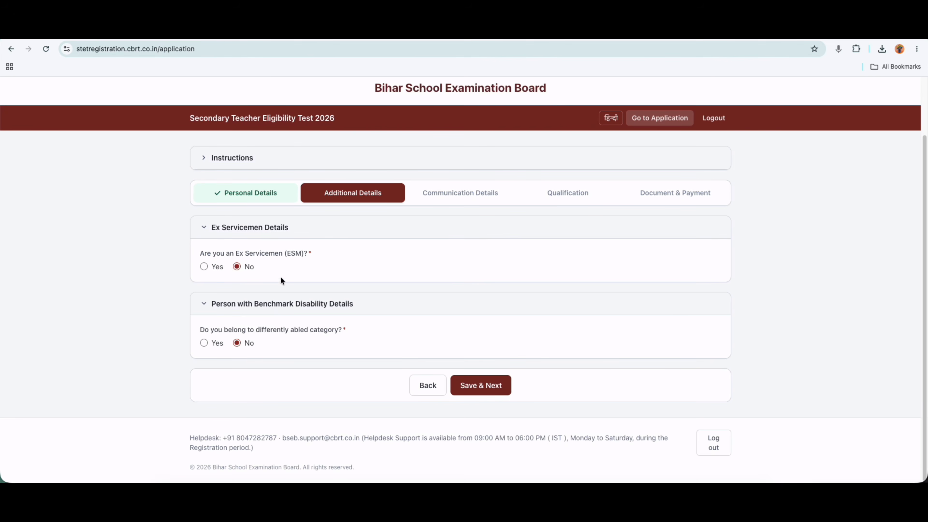
Save the personal details, keep India as the country and choose state Bihar.
{"action": "left_click", "coordinate": [482, 385]}
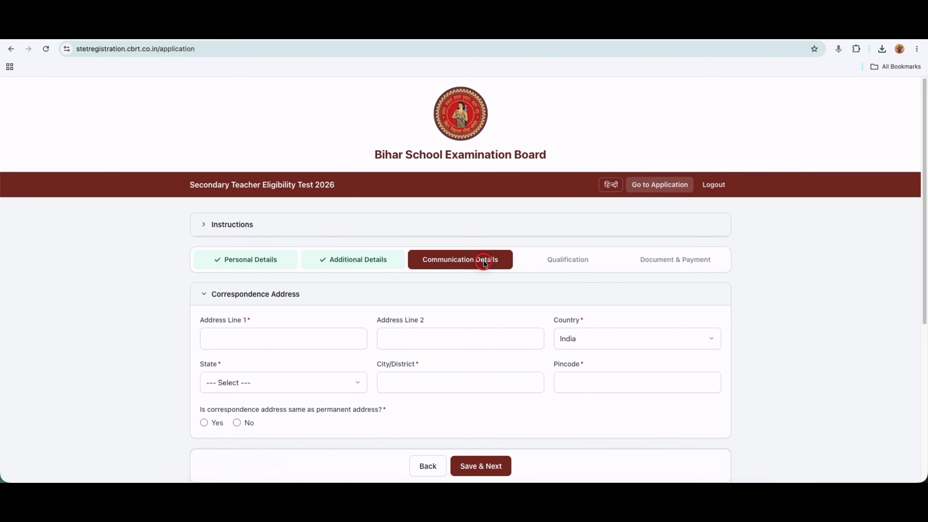
{"action": "scroll", "coordinate": [459, 321], "scroll_direction": "down", "scroll_amount": 2}
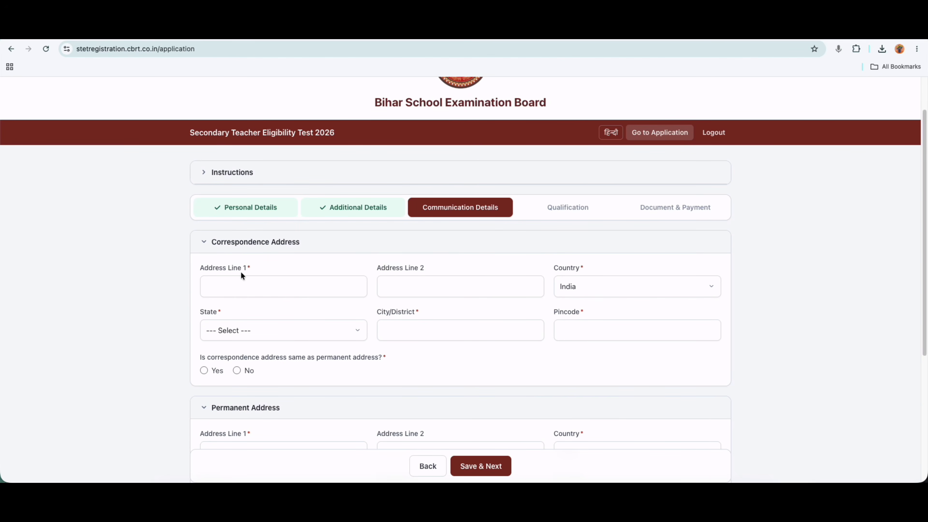
{"action": "left_click", "coordinate": [408, 286]}
{"action": "left_click", "coordinate": [604, 292]}
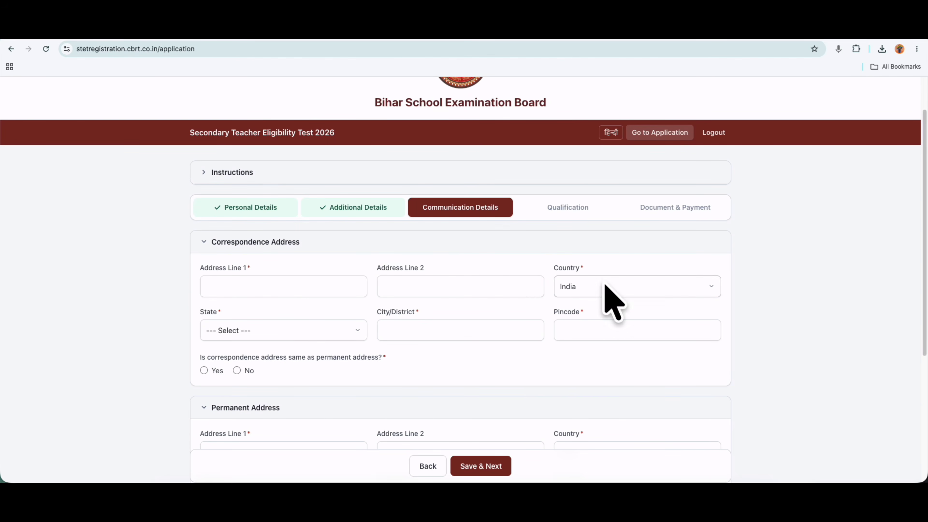
{"action": "left_click", "coordinate": [586, 283]}
{"action": "left_click", "coordinate": [231, 331]}
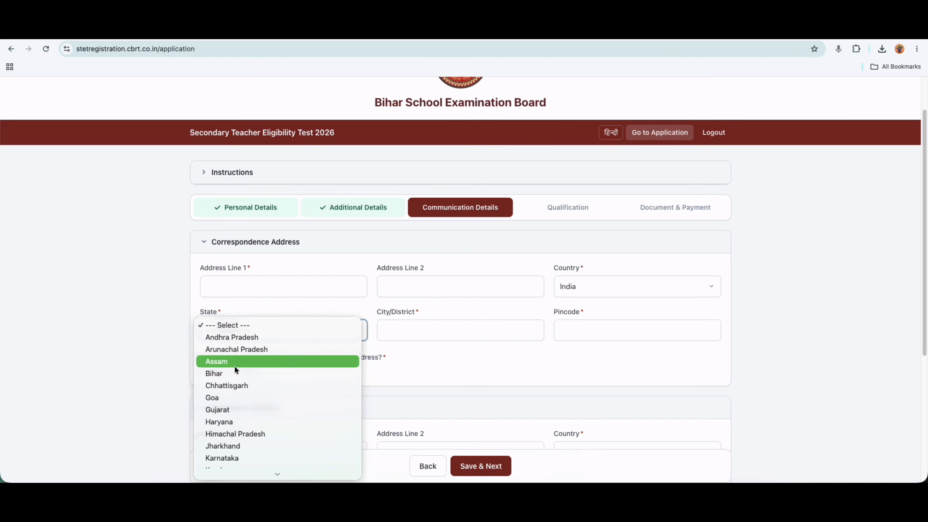
{"action": "left_click", "coordinate": [231, 372]}
Choose district GOPALGANJ, enter pincode 841405 and mark the address same as permanent.
{"action": "left_click", "coordinate": [401, 330]}
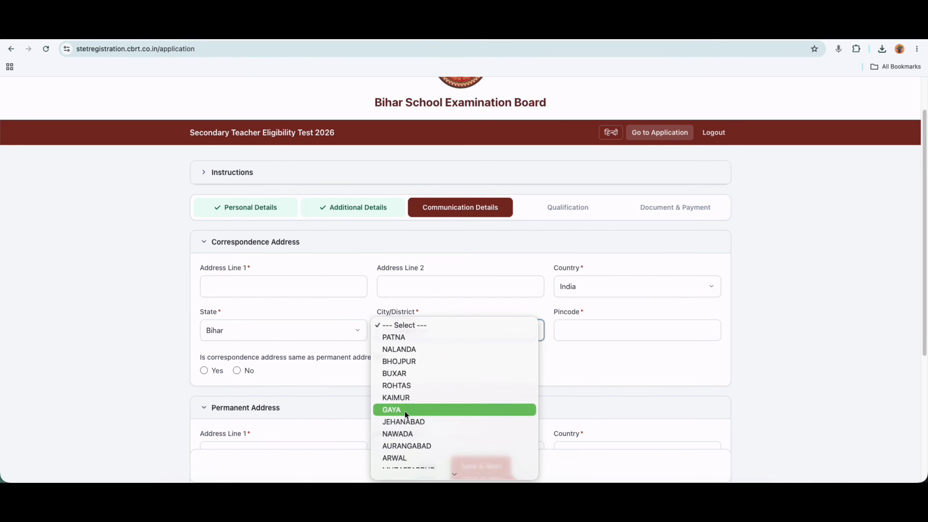
{"action": "scroll", "coordinate": [403, 437], "scroll_direction": "down", "scroll_amount": 3}
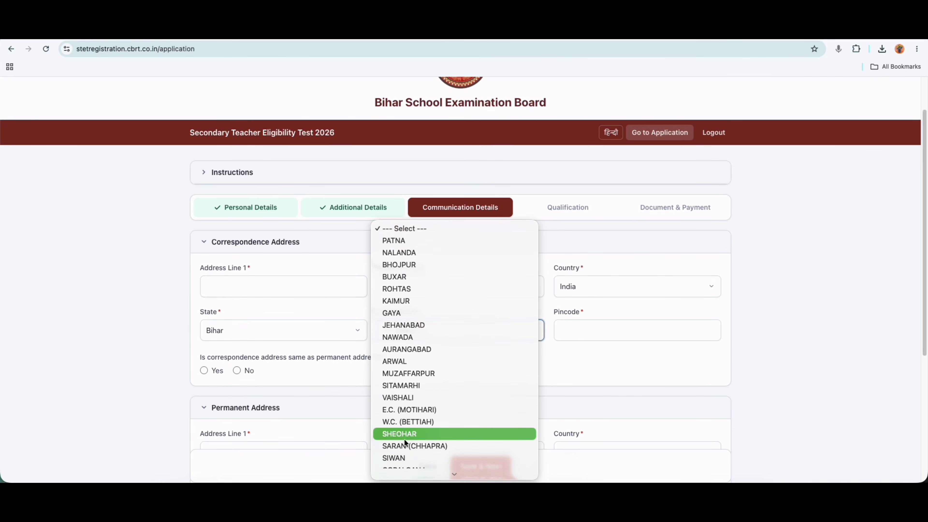
{"action": "scroll", "coordinate": [420, 391], "scroll_direction": "down", "scroll_amount": 3}
{"action": "scroll", "coordinate": [420, 392], "scroll_direction": "down", "scroll_amount": 3}
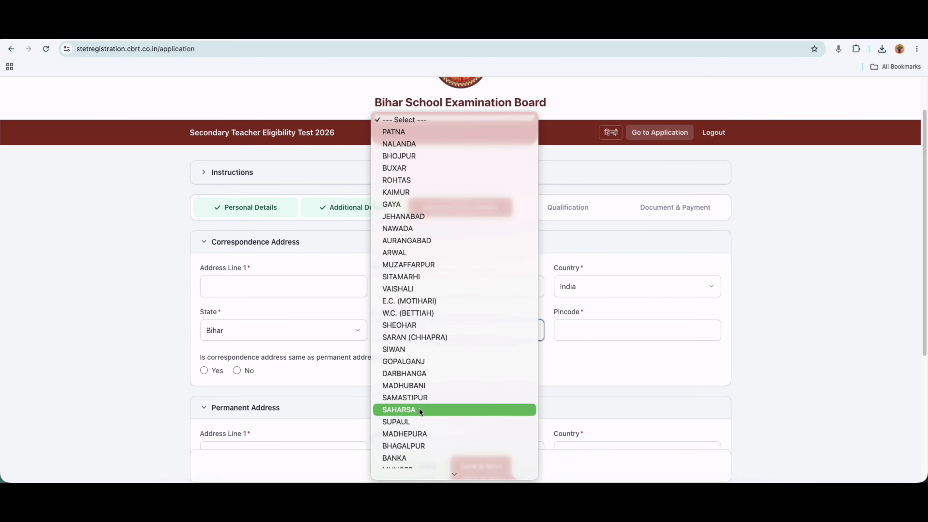
{"action": "left_click", "coordinate": [581, 296]}
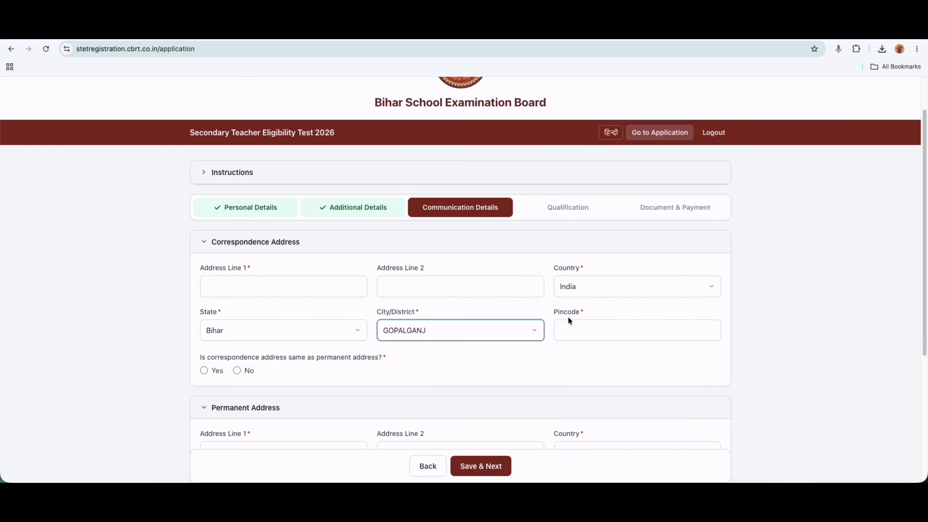
{"action": "left_click", "coordinate": [569, 329]}
{"action": "type", "text": "841405"}
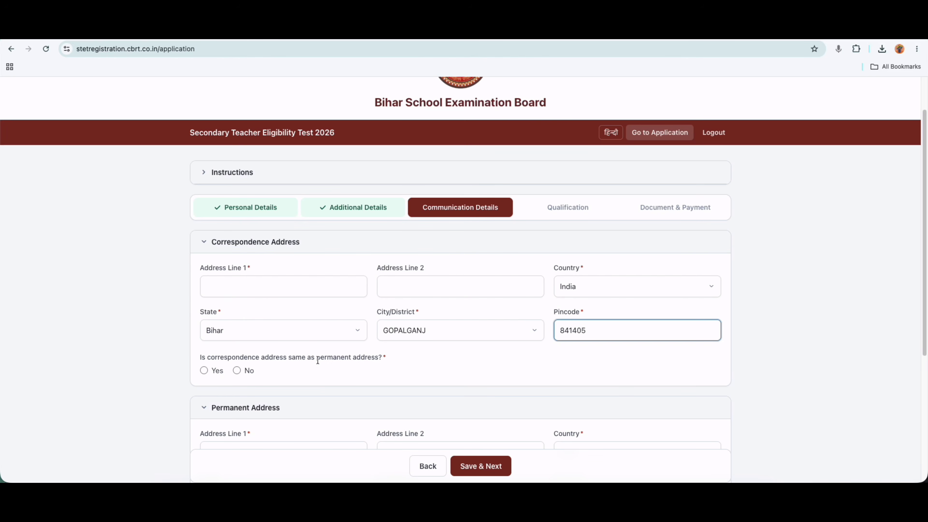
{"action": "left_click_drag", "start_coordinate": [321, 357], "coordinate": [352, 357]}
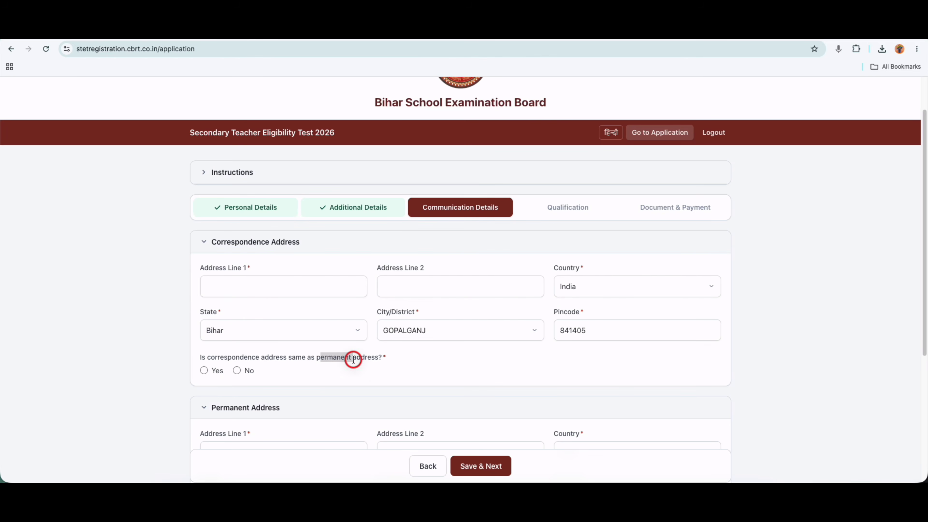
{"action": "left_click", "coordinate": [204, 370]}
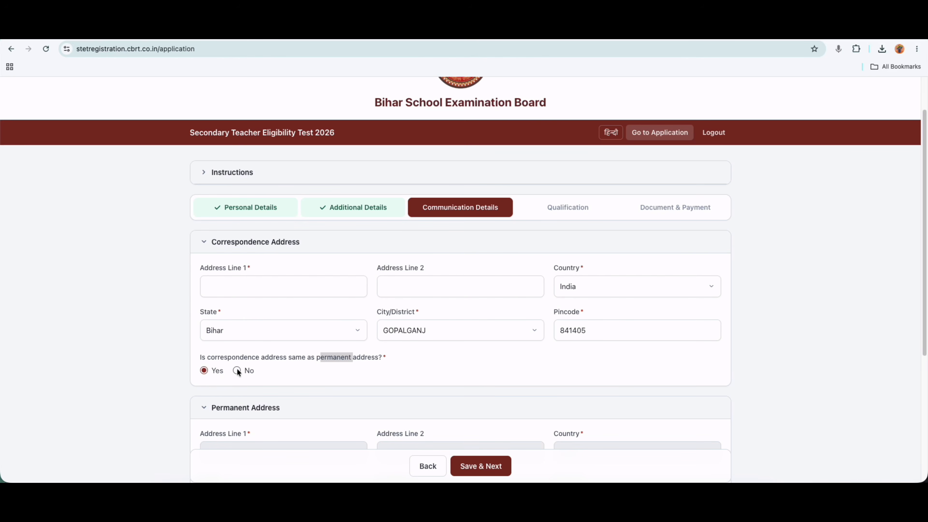
{"action": "scroll", "coordinate": [311, 371], "scroll_direction": "down", "scroll_amount": 5}
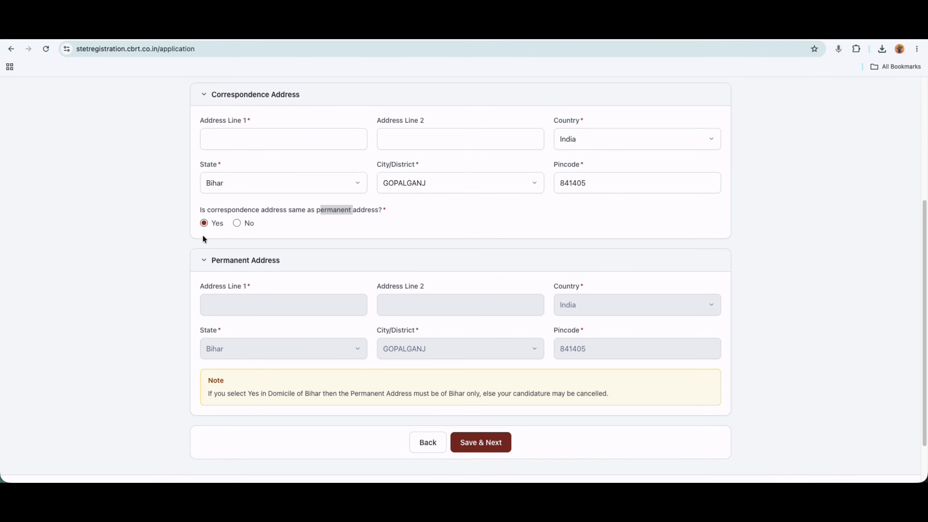
{"action": "left_click", "coordinate": [237, 223]}
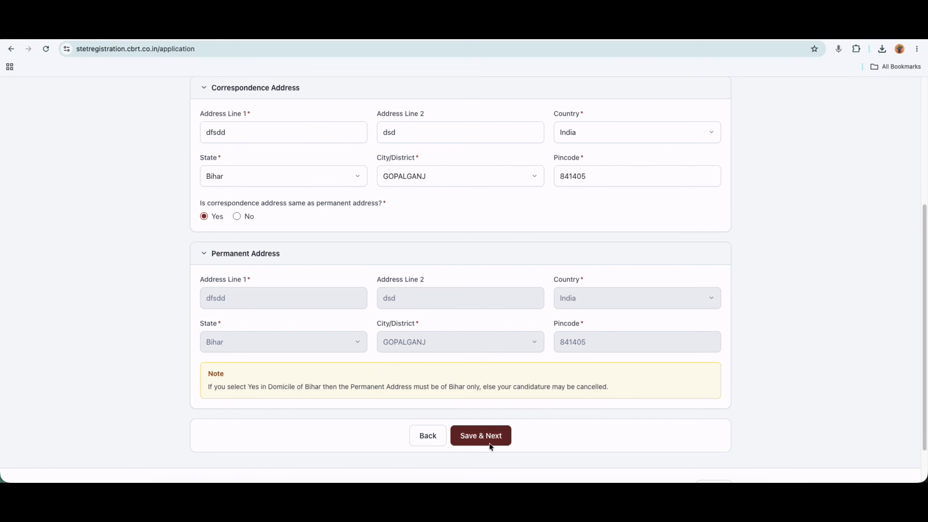
Save communication details, glance at the Paper list, then switch to the STET 2026 Advt.pdf tab.
{"action": "left_click", "coordinate": [481, 435]}
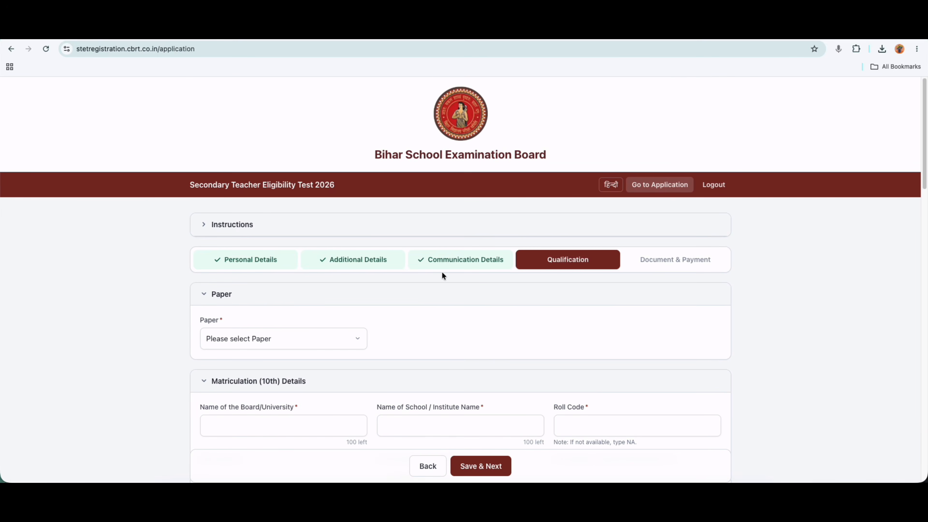
{"action": "scroll", "coordinate": [439, 295], "scroll_direction": "down", "scroll_amount": 3}
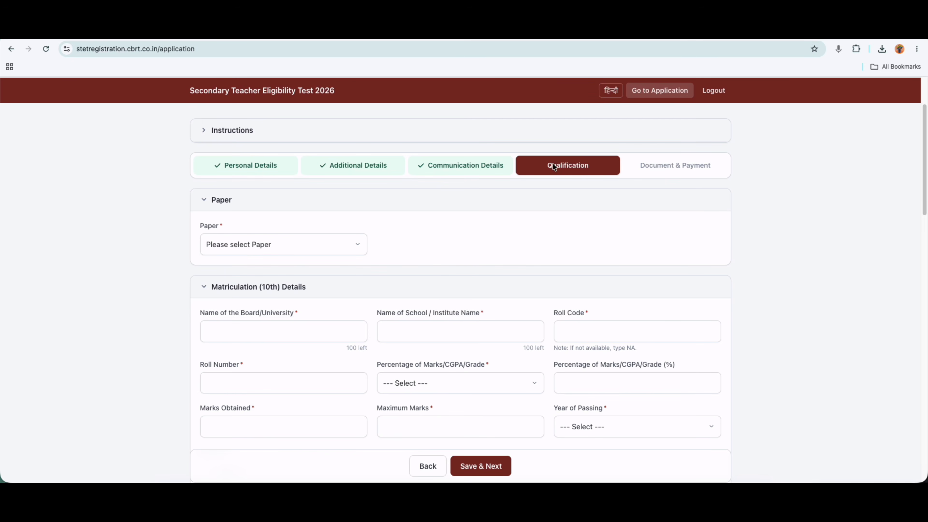
{"action": "scroll", "coordinate": [543, 195], "scroll_direction": "down", "scroll_amount": 1}
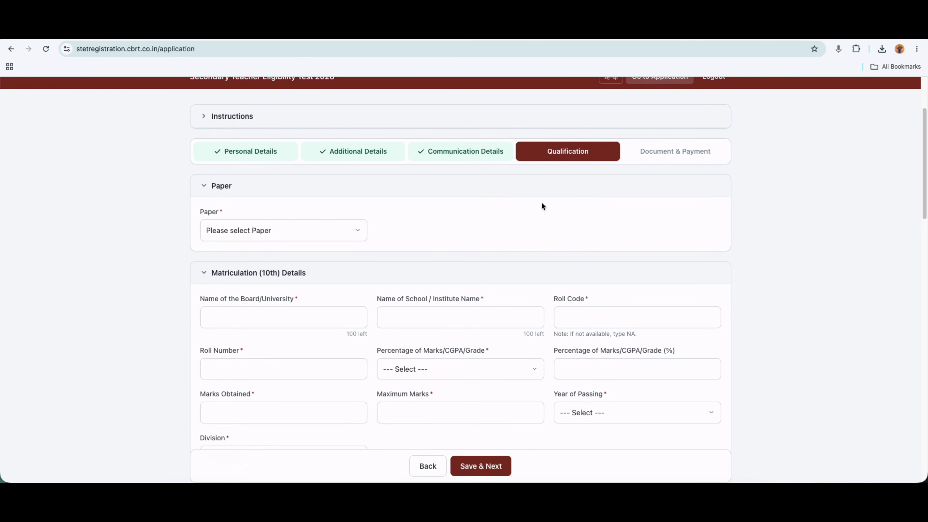
{"action": "left_click", "coordinate": [247, 231]}
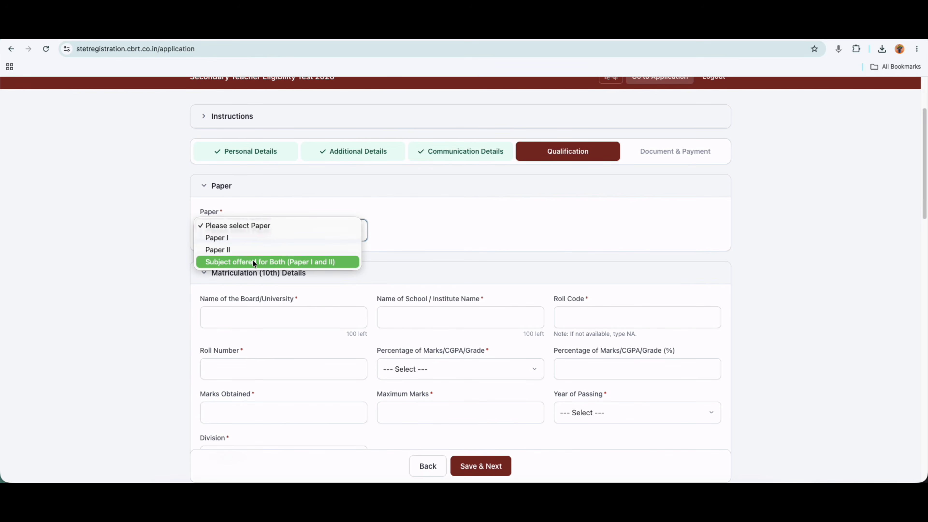
{"action": "left_click", "coordinate": [521, 40]}
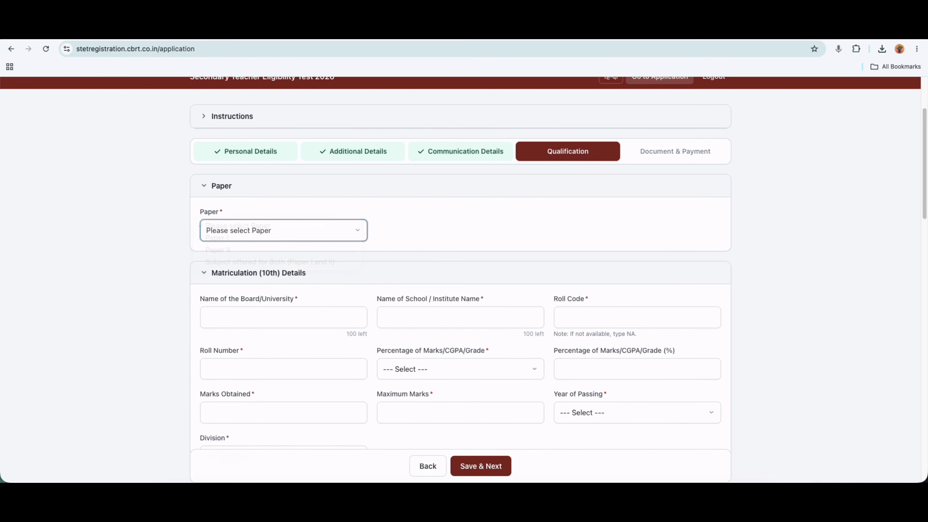
{"action": "left_click", "coordinate": [521, 32]}
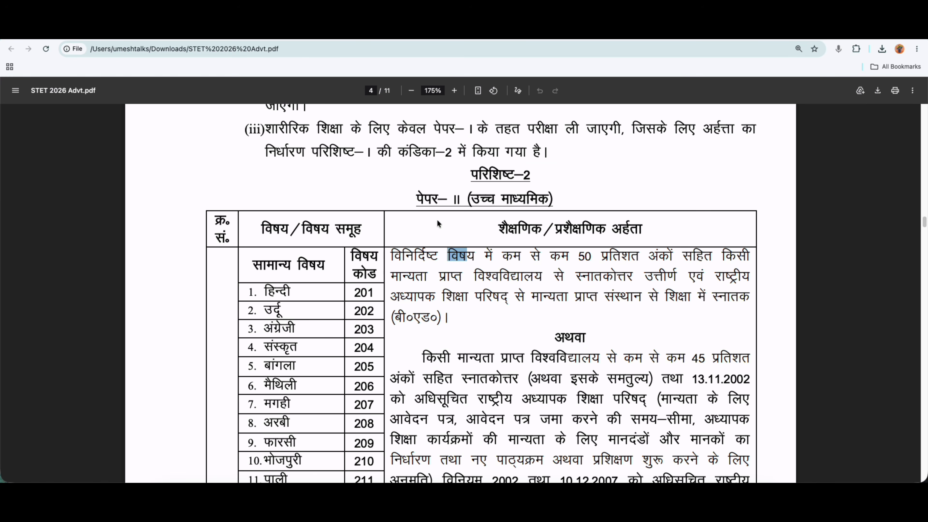
Highlight the Paper II heading, scroll up to page 1 and select the Paper I heading.
{"action": "left_click_drag", "start_coordinate": [416, 199], "coordinate": [471, 199]}
{"action": "scroll", "coordinate": [453, 300], "scroll_direction": "up", "scroll_amount": 3}
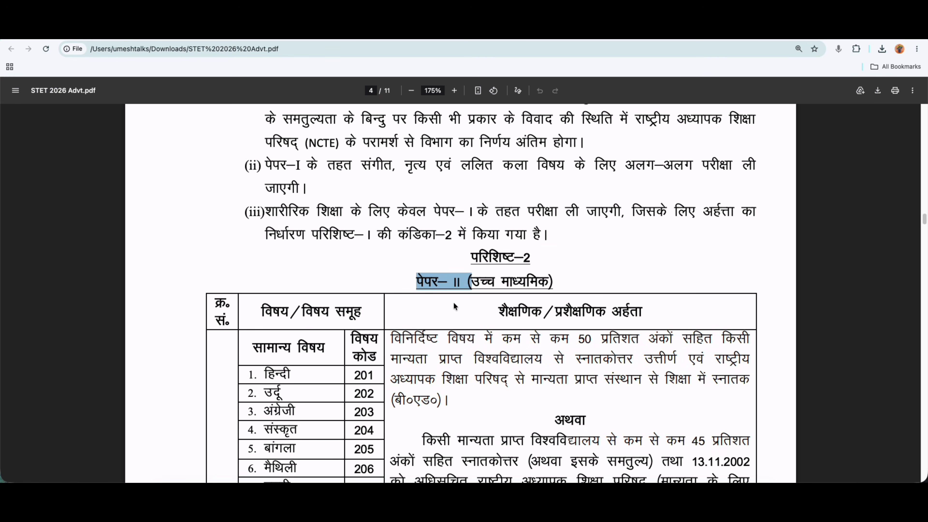
{"action": "scroll", "coordinate": [455, 306], "scroll_direction": "up", "scroll_amount": 20}
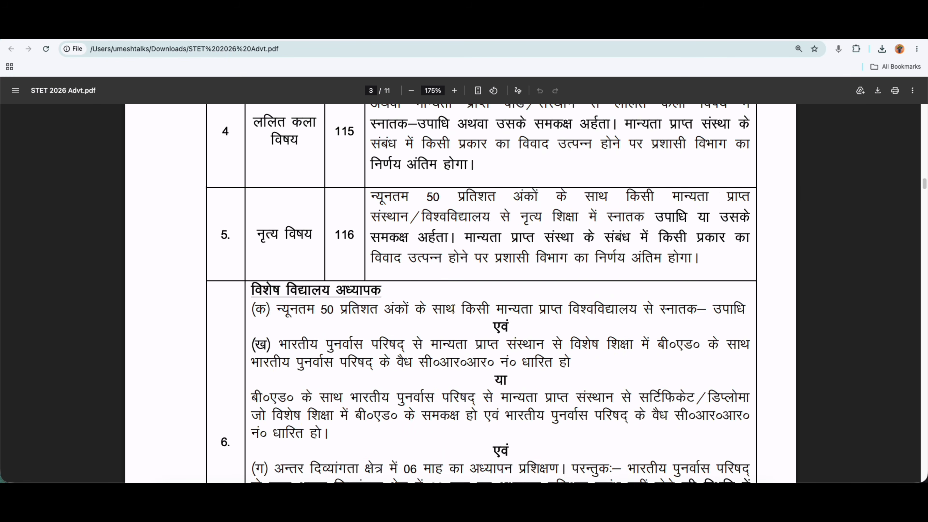
{"action": "scroll", "coordinate": [453, 309], "scroll_direction": "up", "scroll_amount": 20}
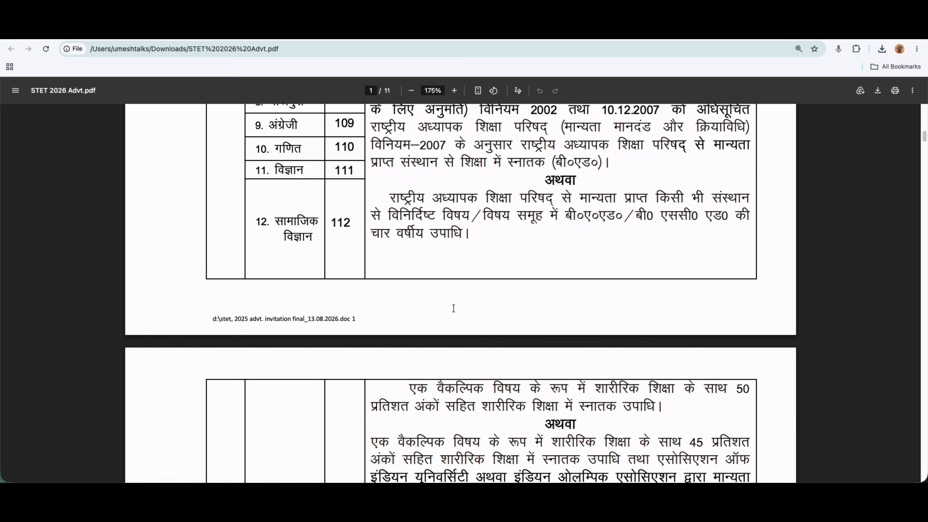
{"action": "scroll", "coordinate": [475, 341], "scroll_direction": "down", "scroll_amount": 3}
{"action": "left_click_drag", "start_coordinate": [432, 319], "coordinate": [519, 319]}
Back on the application, try Paper I with Mathematics (110), then Paper II's subject list.
{"action": "left_click", "coordinate": [428, 32]}
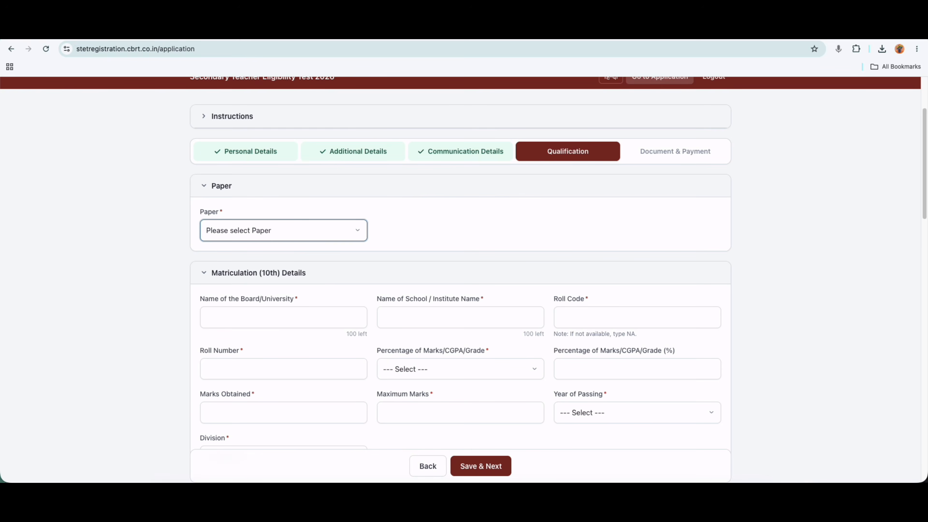
{"action": "left_click", "coordinate": [269, 230]}
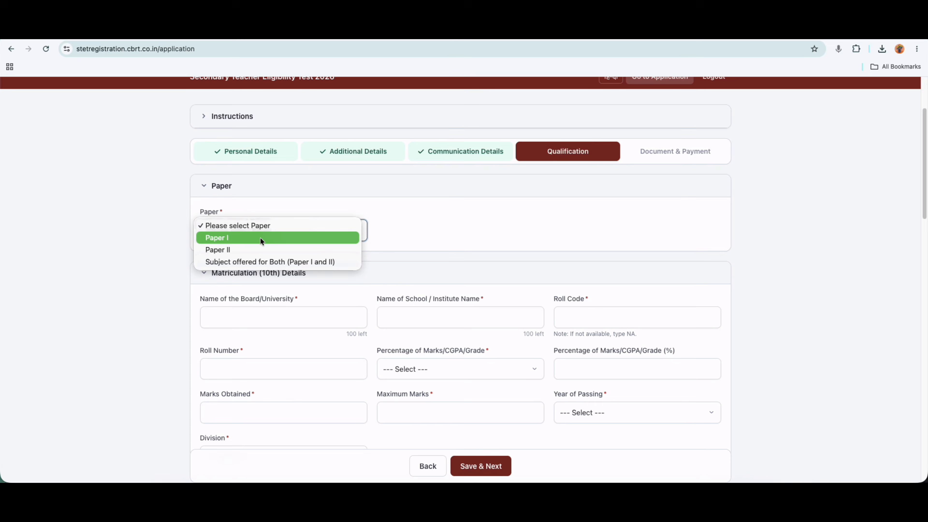
{"action": "left_click", "coordinate": [236, 237]}
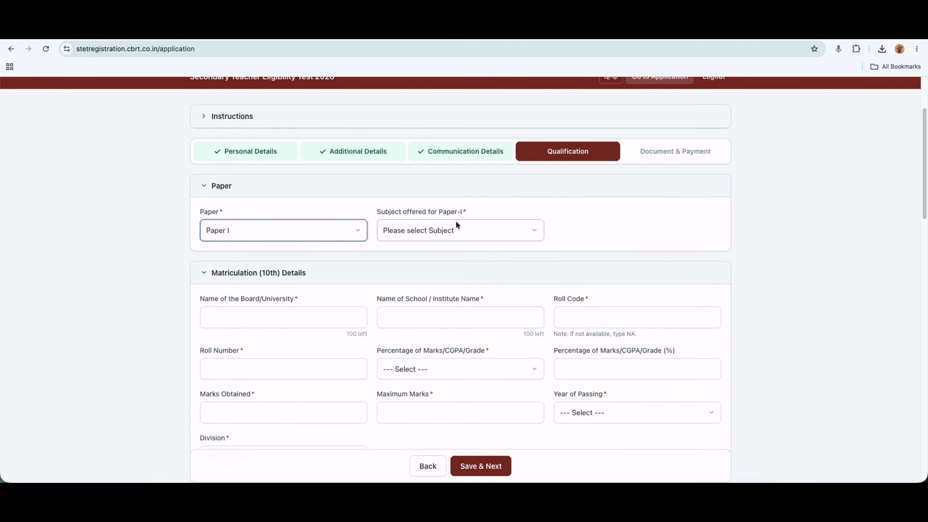
{"action": "left_click", "coordinate": [428, 230]}
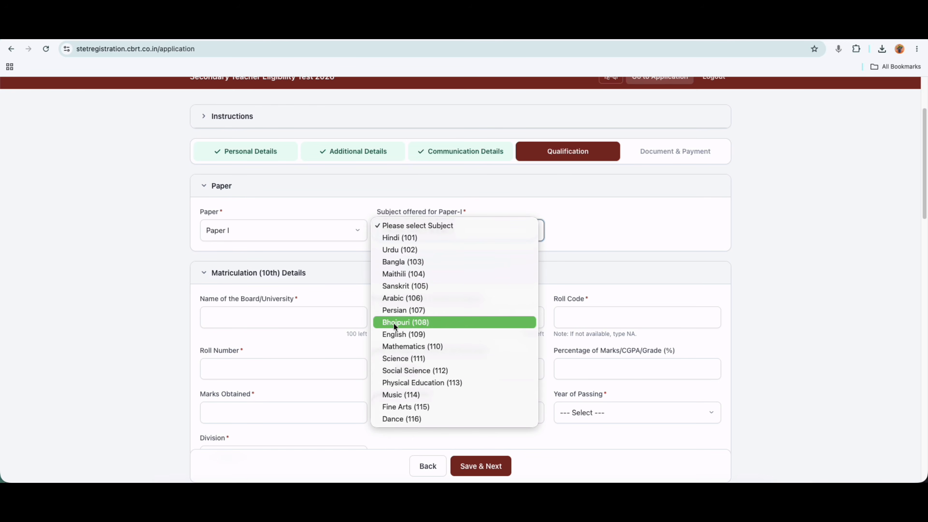
{"action": "left_click", "coordinate": [411, 350]}
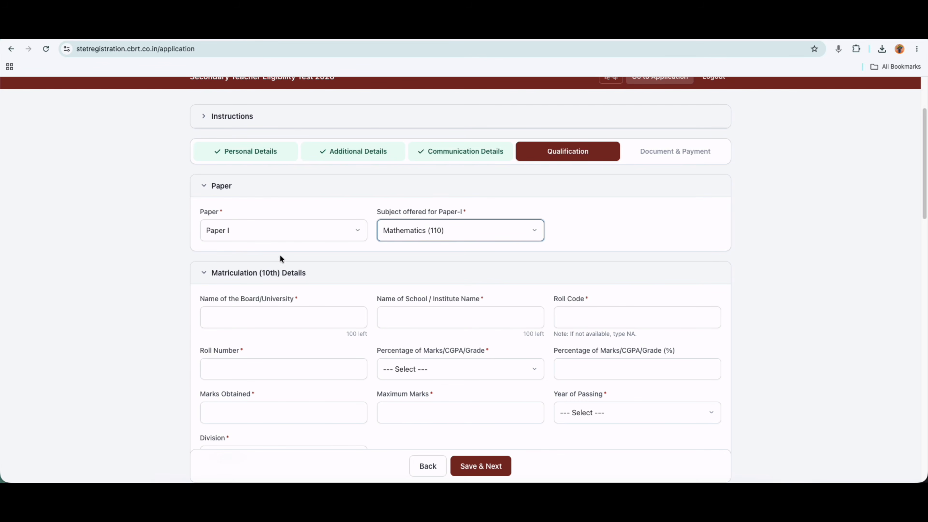
{"action": "left_click", "coordinate": [239, 232]}
{"action": "left_click", "coordinate": [239, 237]}
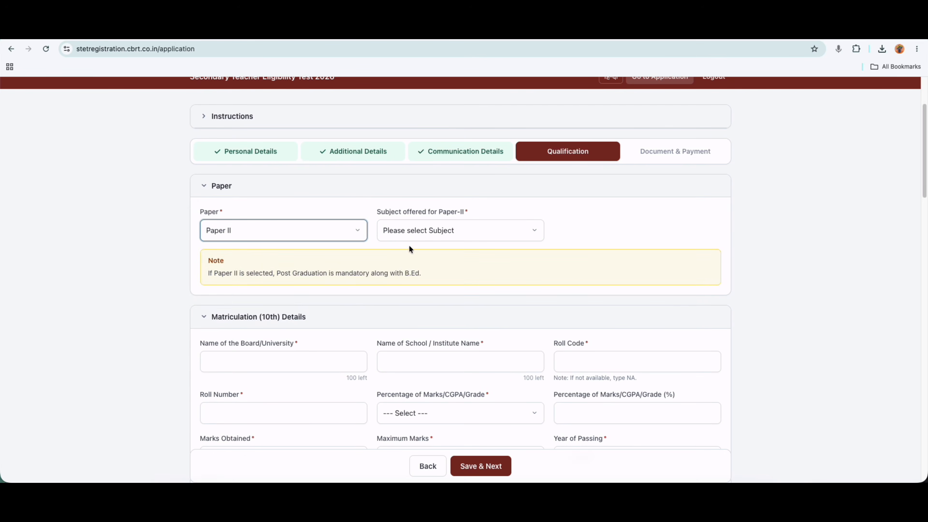
{"action": "left_click", "coordinate": [414, 229]}
{"action": "scroll", "coordinate": [412, 388], "scroll_direction": "down", "scroll_amount": 5}
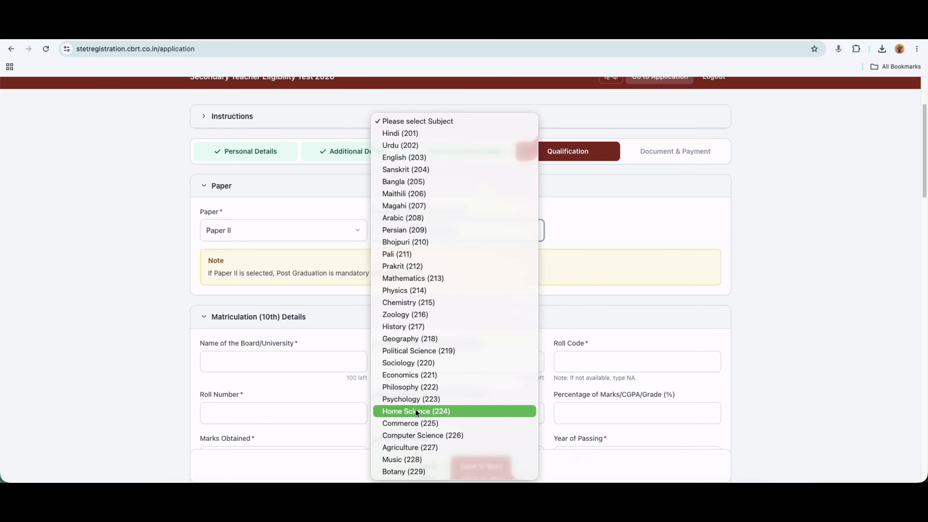
{"action": "left_click", "coordinate": [405, 157]}
Choose Both papers with Hindi (101) and Hindi (201), and mark the B.Ed. note.
{"action": "left_click", "coordinate": [278, 232]}
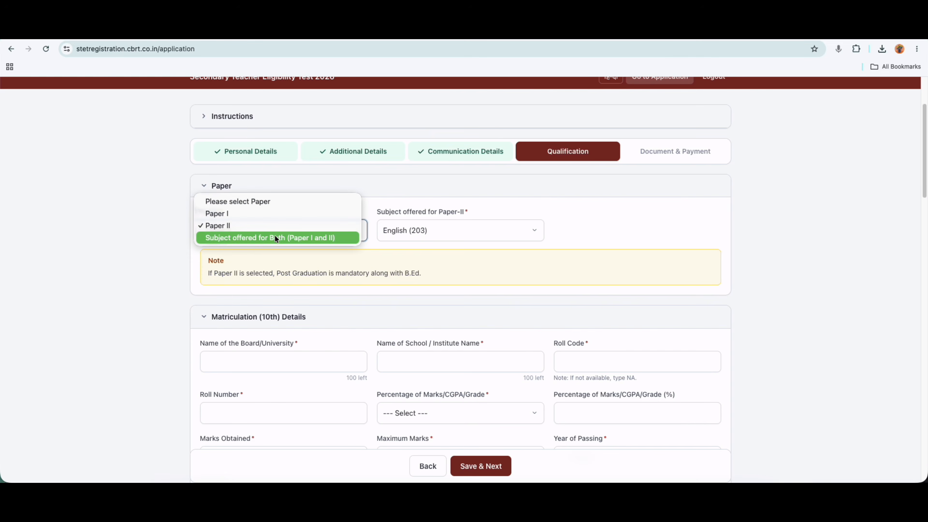
{"action": "left_click", "coordinate": [251, 237]}
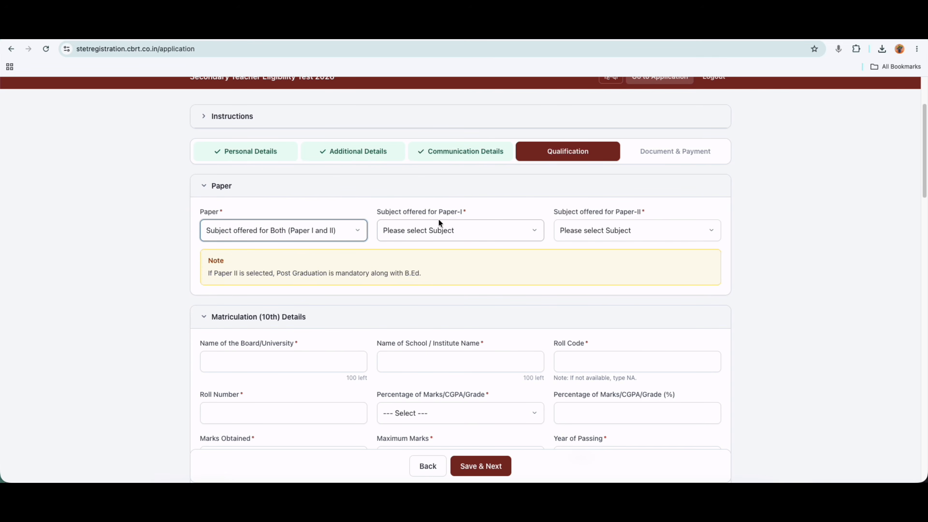
{"action": "left_click", "coordinate": [438, 230]}
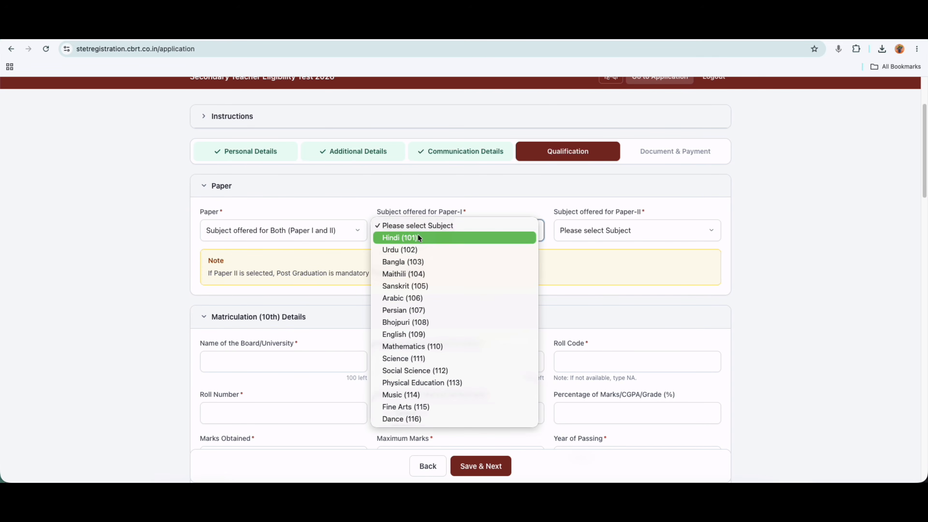
{"action": "left_click", "coordinate": [417, 236]}
{"action": "left_click", "coordinate": [576, 224]}
{"action": "left_click", "coordinate": [574, 236]}
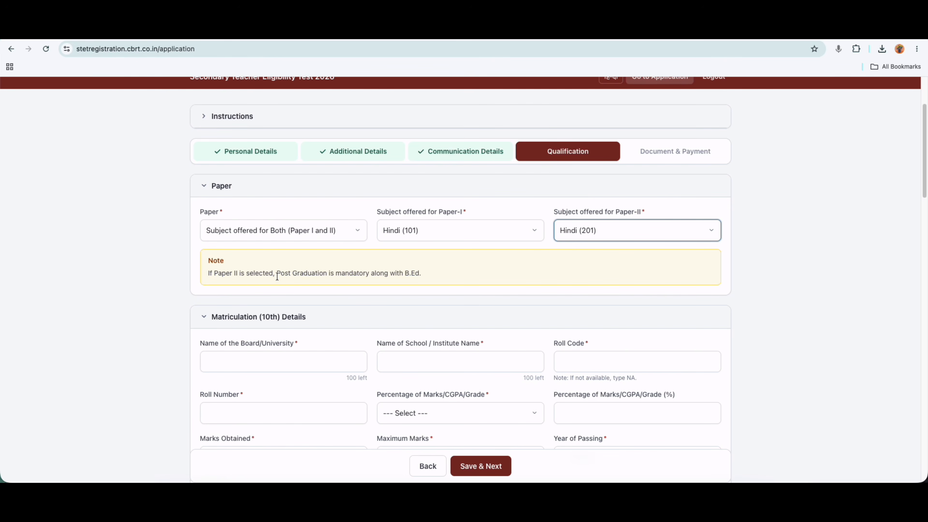
{"action": "left_click", "coordinate": [415, 273]}
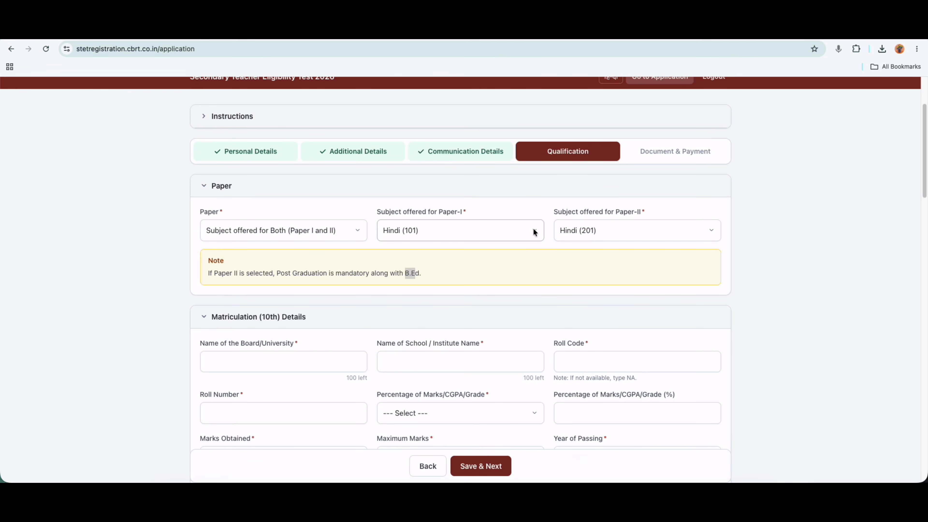
{"action": "key", "text": "ctrl+Tab"}
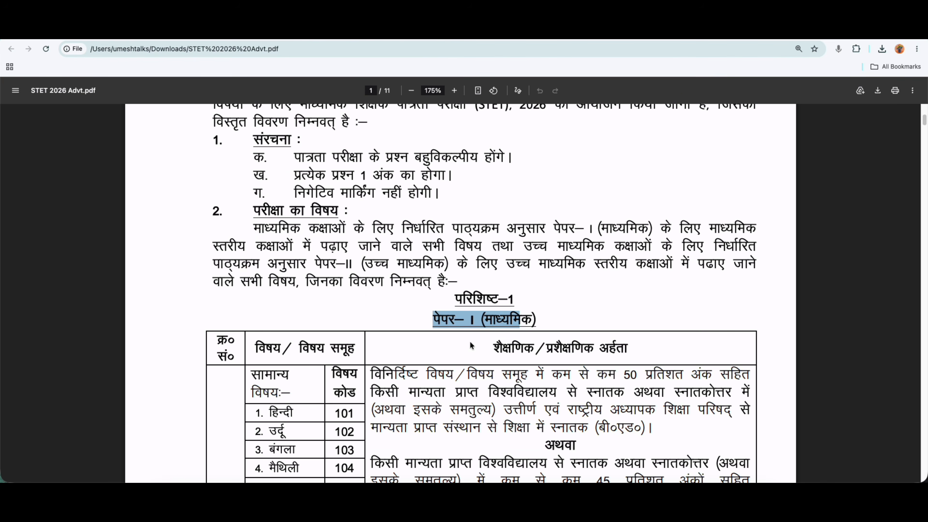
Scroll the PDF's Paper I table, highlighting बंगला and विषय, then return to the registration tab.
{"action": "scroll", "coordinate": [472, 346], "scroll_direction": "down", "scroll_amount": 5}
{"action": "left_click_drag", "start_coordinate": [268, 260], "coordinate": [309, 254]}
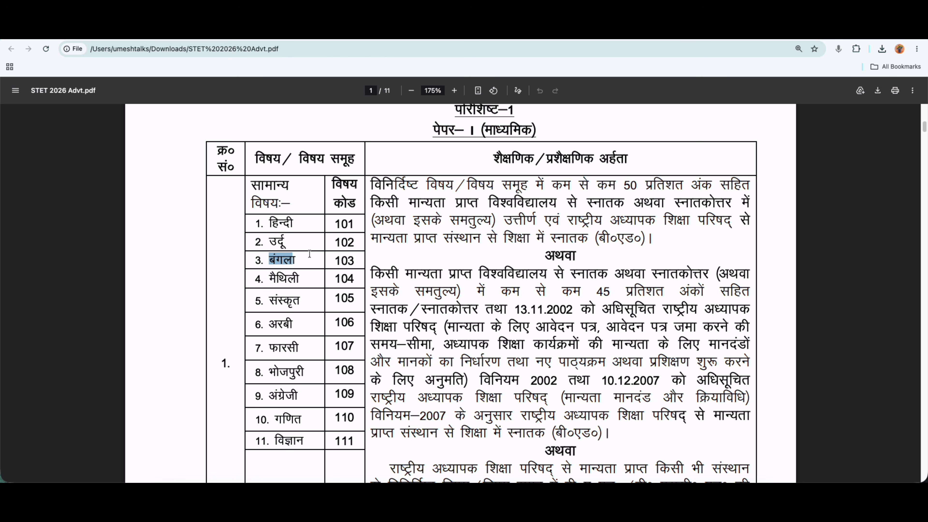
{"action": "double_click", "coordinate": [471, 185]}
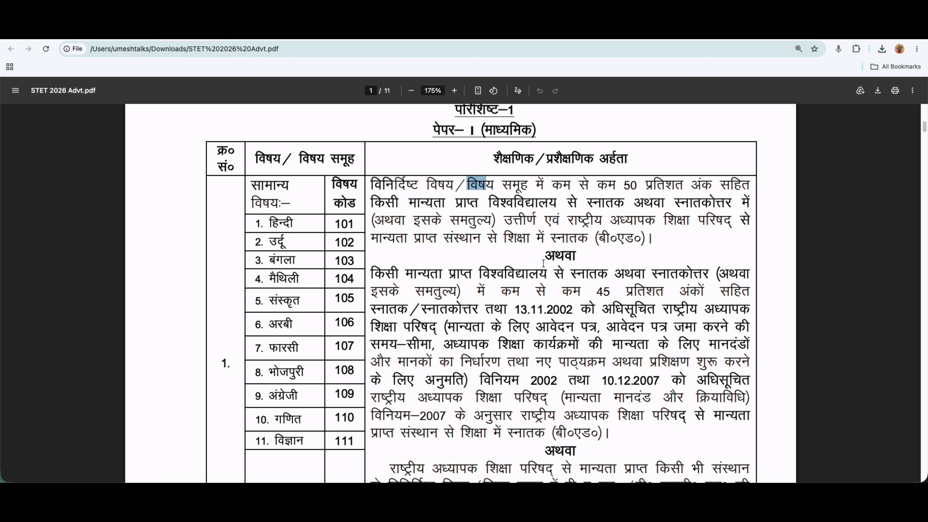
{"action": "left_click", "coordinate": [554, 240]}
{"action": "left_click_drag", "start_coordinate": [581, 241], "coordinate": [611, 264]}
{"action": "scroll", "coordinate": [534, 303], "scroll_direction": "down", "scroll_amount": 5}
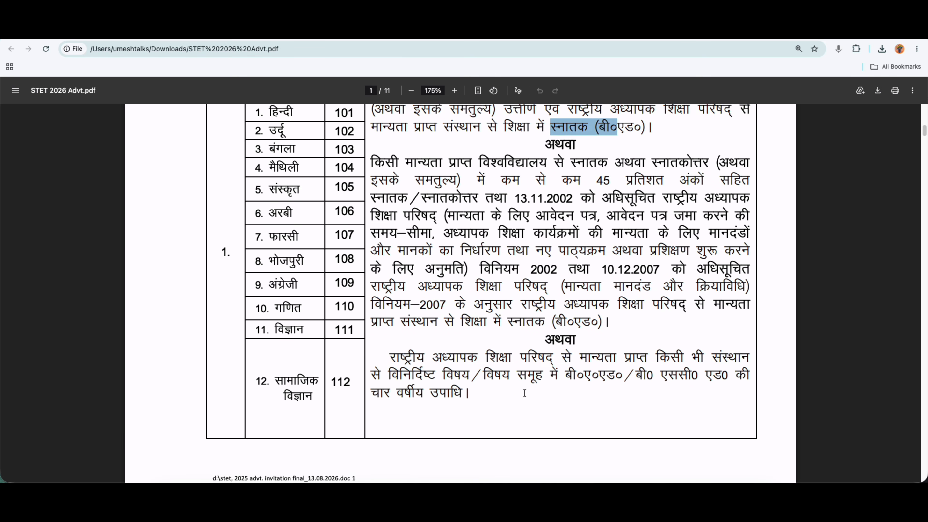
{"action": "left_click", "coordinate": [248, 30]}
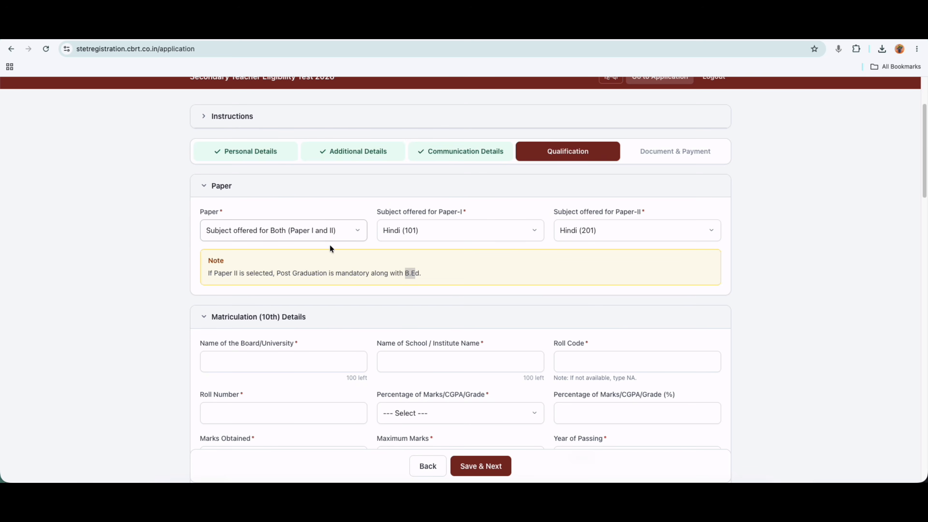
Change the paper back to Paper I with subject Hindi (101).
{"action": "left_click", "coordinate": [319, 230]}
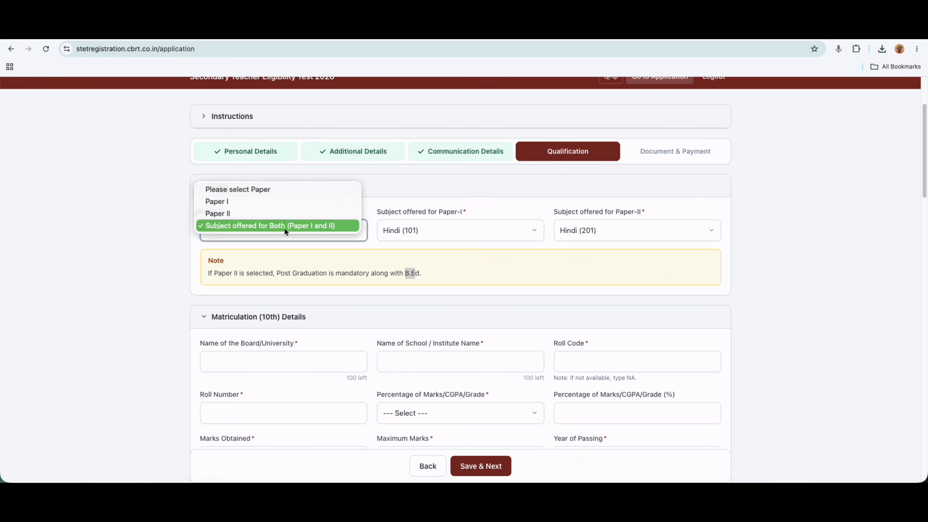
{"action": "left_click", "coordinate": [224, 199]}
{"action": "left_click", "coordinate": [415, 231]}
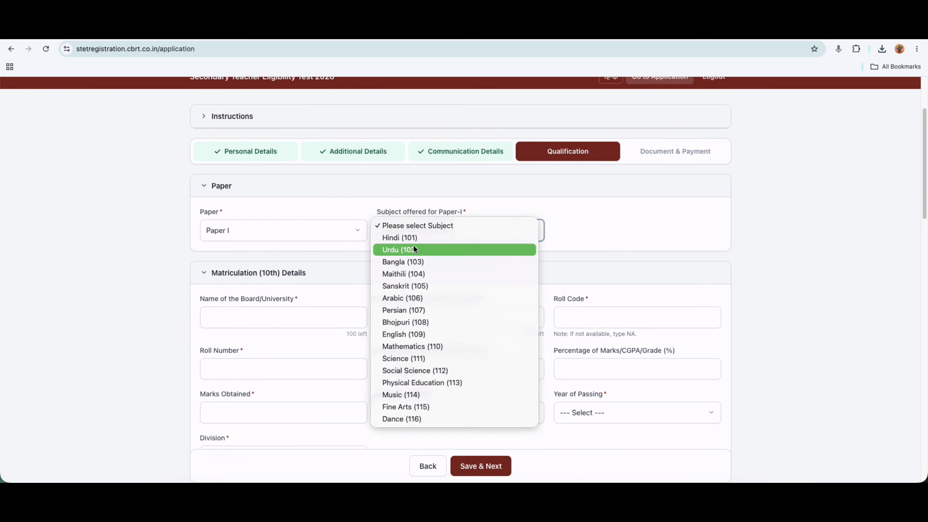
{"action": "left_click", "coordinate": [427, 246]}
{"action": "scroll", "coordinate": [329, 294], "scroll_direction": "down", "scroll_amount": 2}
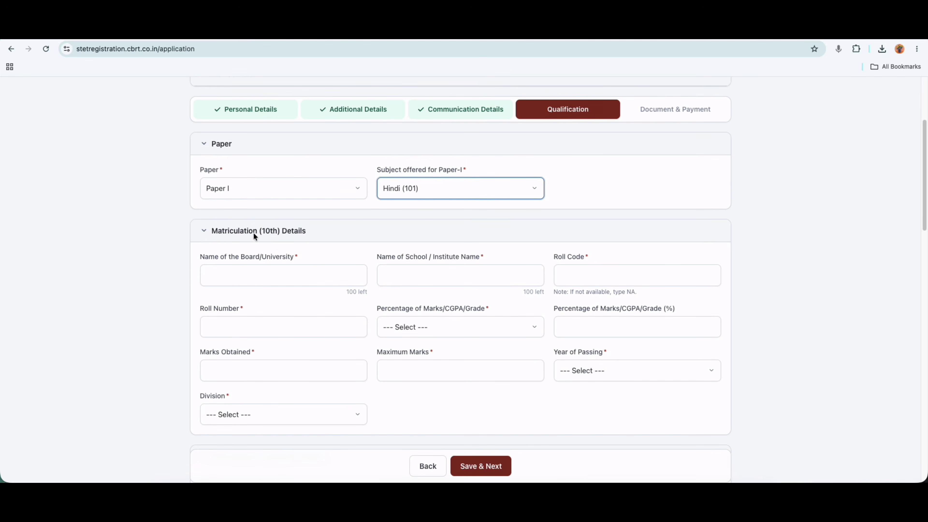
{"action": "scroll", "coordinate": [254, 233], "scroll_direction": "down", "scroll_amount": 1}
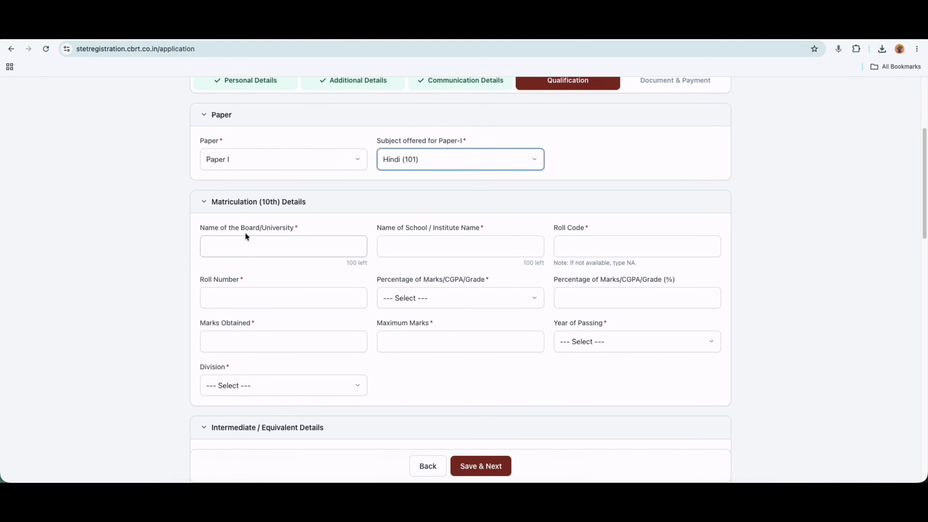
Enter matriculation board BSEB, school DEMo, Roll Code 252526 and Roll Number 525255.
{"action": "left_click", "coordinate": [263, 252]}
{"action": "type", "text": "B"}
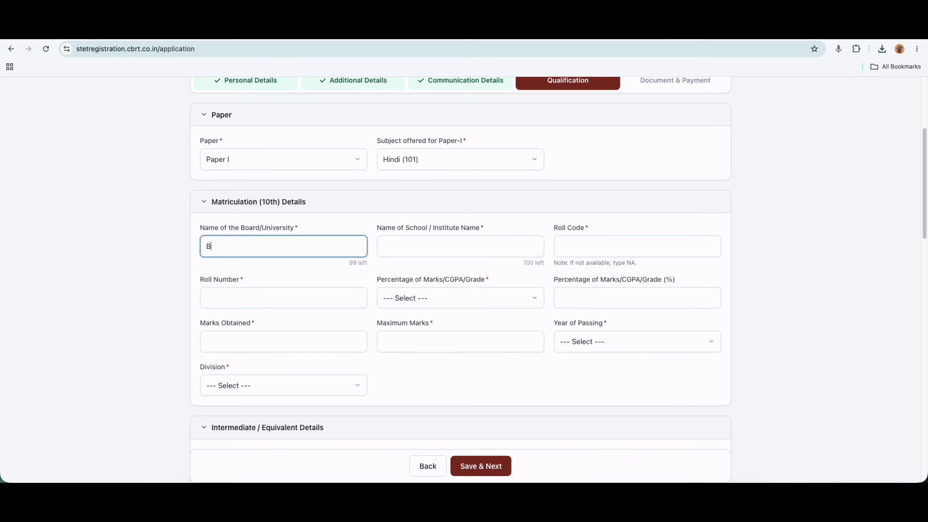
{"action": "type", "text": "SEB"}
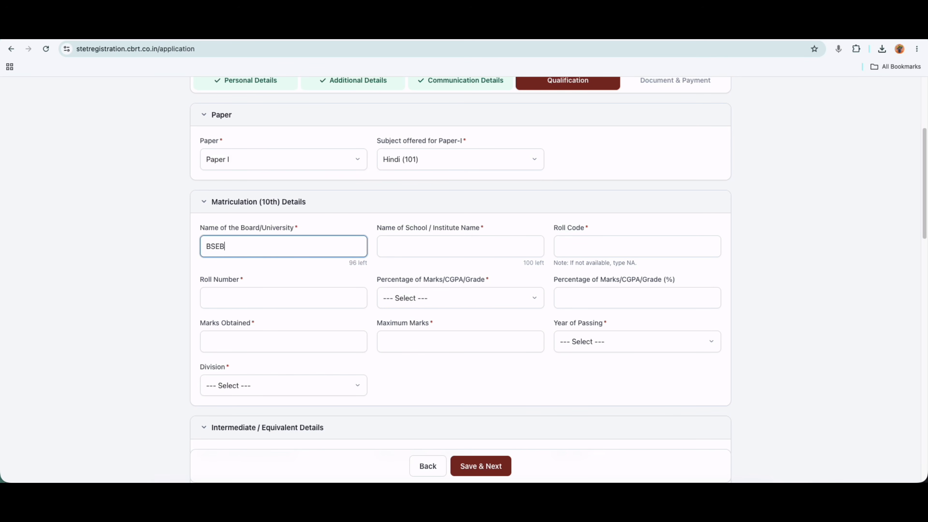
{"action": "left_click", "coordinate": [460, 247]}
{"action": "type", "text": "DEMo"}
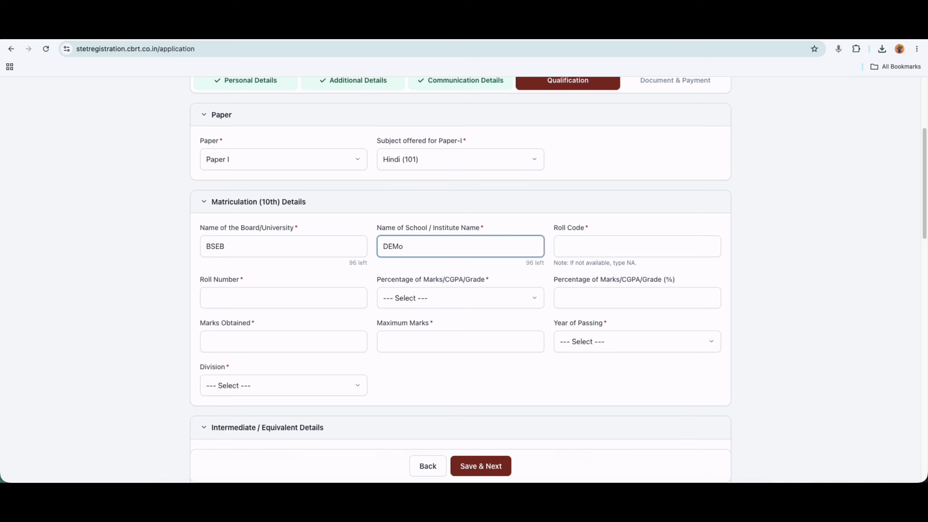
{"action": "left_click", "coordinate": [579, 245]}
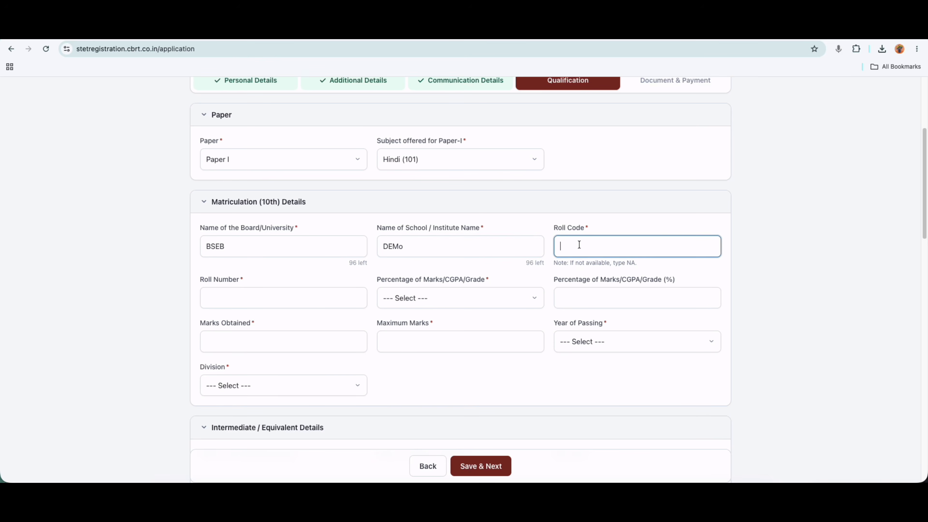
{"action": "type", "text": "252526"}
{"action": "left_click", "coordinate": [295, 305]}
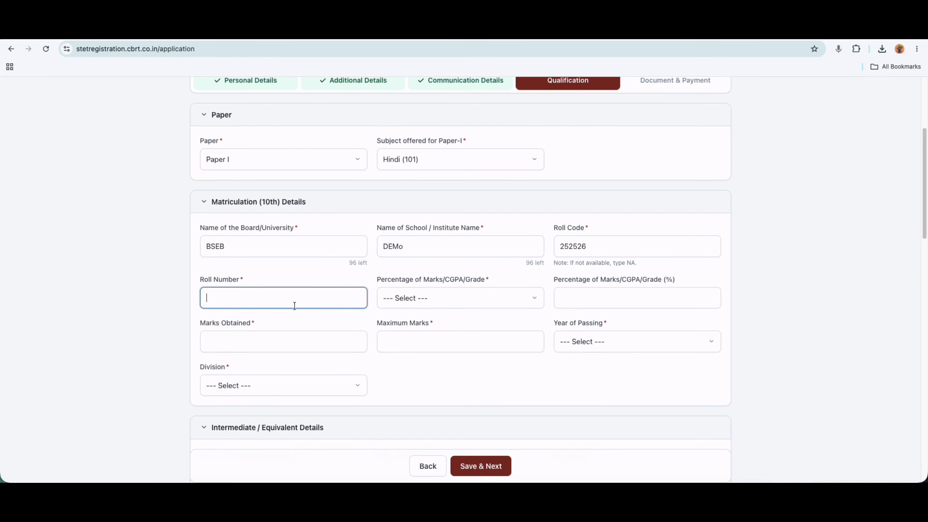
{"action": "type", "text": "525255"}
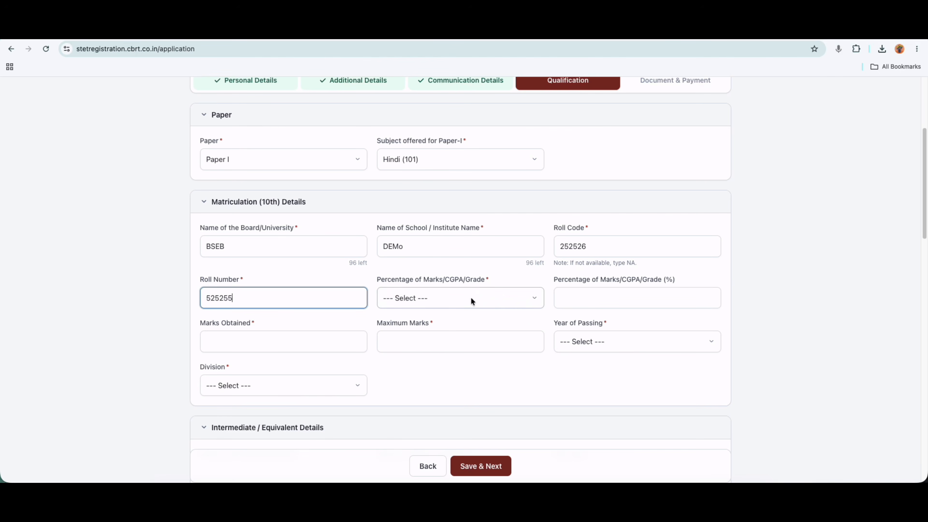
Set marks type Percentage and enter 300 of 500 marks, giving 60 percent.
{"action": "left_click", "coordinate": [424, 302]}
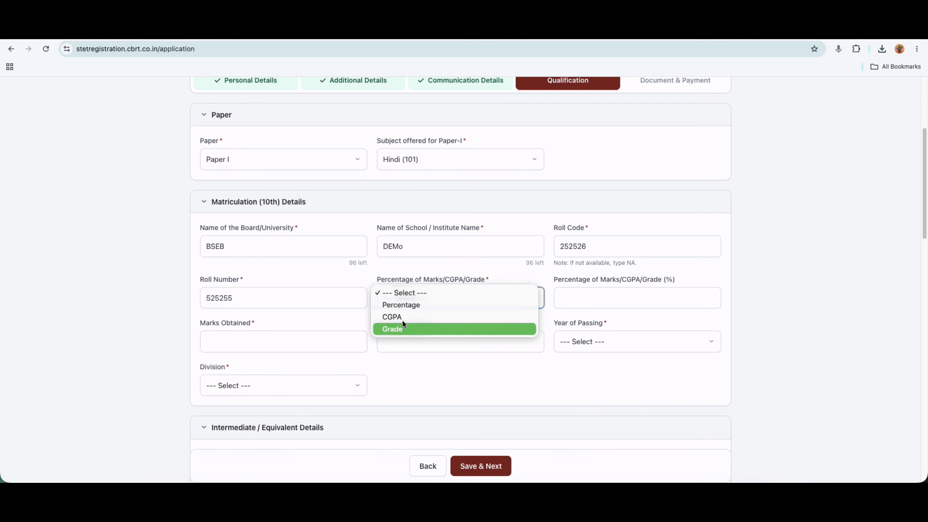
{"action": "left_click", "coordinate": [407, 305]}
{"action": "left_click", "coordinate": [579, 301]}
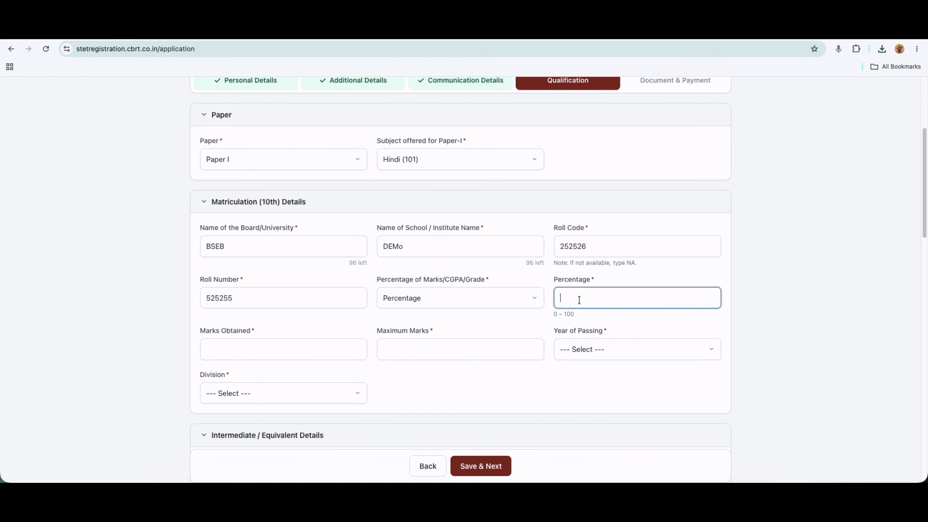
{"action": "type", "text": "70"}
{"action": "left_click", "coordinate": [254, 352]}
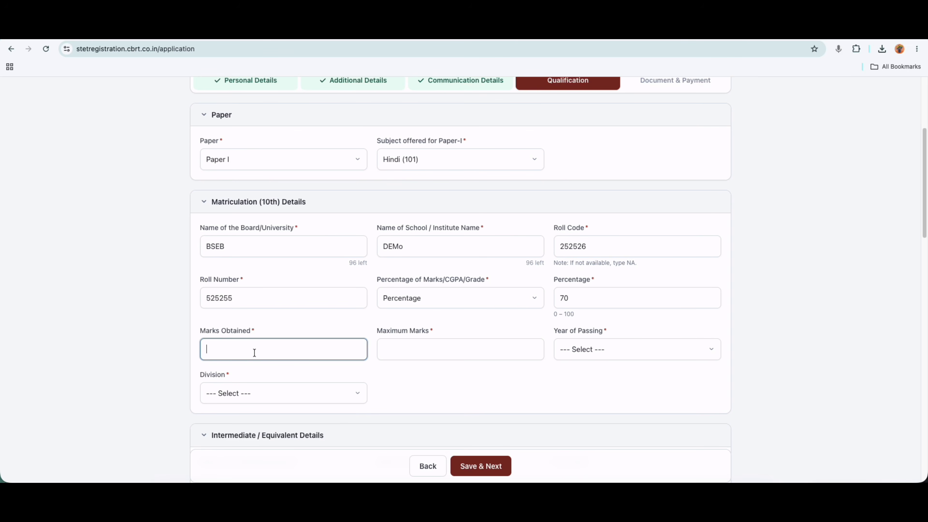
{"action": "left_click", "coordinate": [573, 297]}
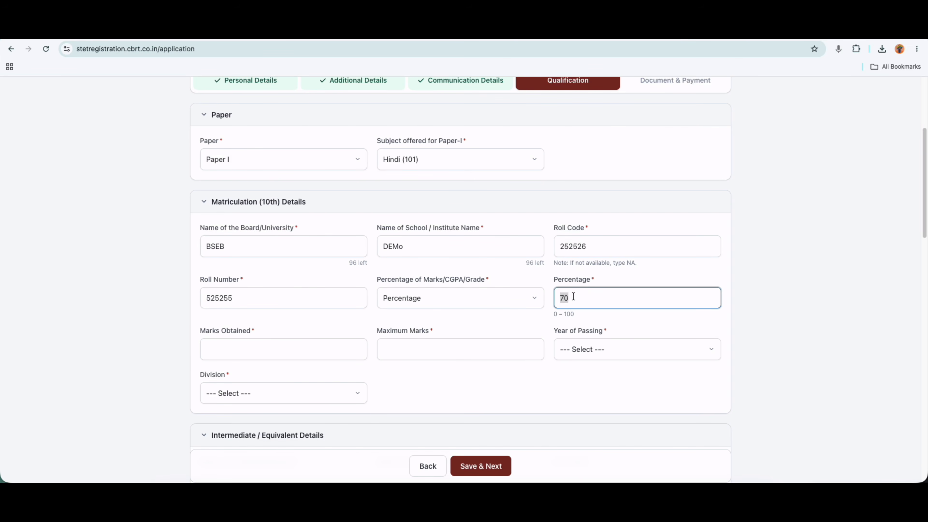
{"action": "key", "text": "BackSpace"}
{"action": "key", "text": "BackSpace"}
{"action": "type", "text": "60"}
{"action": "left_click", "coordinate": [227, 353]}
{"action": "type", "text": "300"}
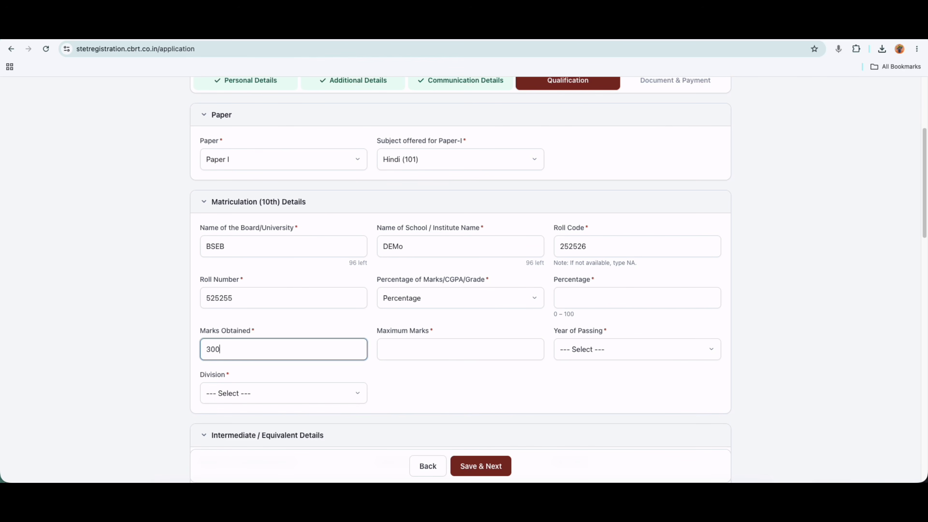
{"action": "left_click", "coordinate": [395, 348]}
{"action": "type", "text": "500"}
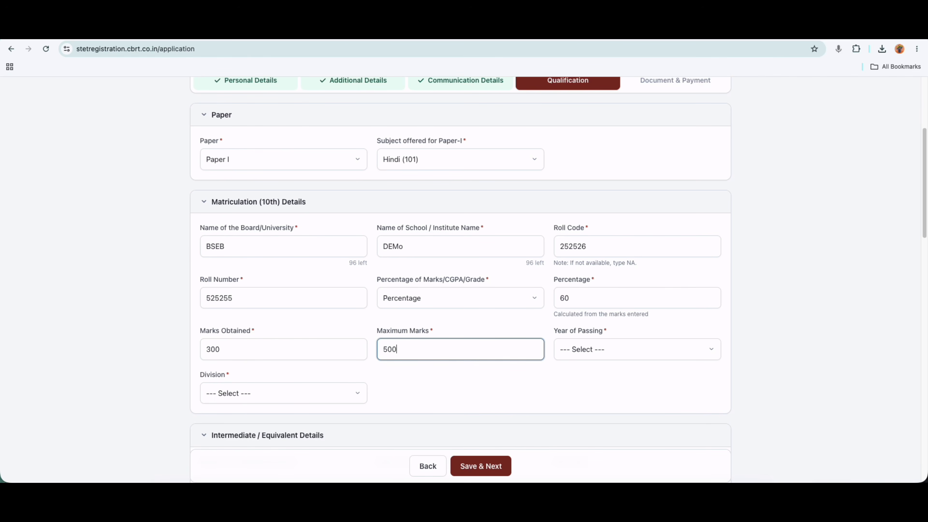
{"action": "left_click", "coordinate": [427, 365]}
Choose 2015 as the passing year and First Division.
{"action": "left_click", "coordinate": [585, 349]}
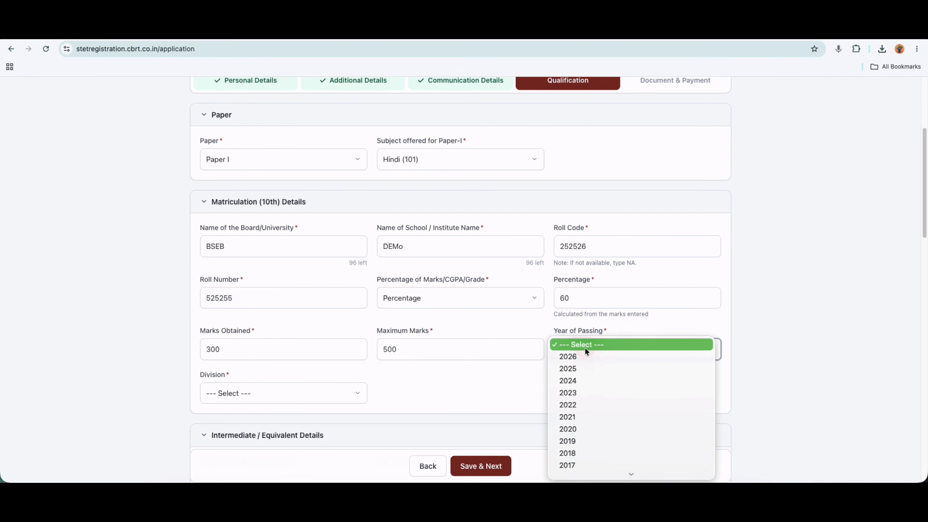
{"action": "scroll", "coordinate": [562, 413], "scroll_direction": "down", "scroll_amount": 5}
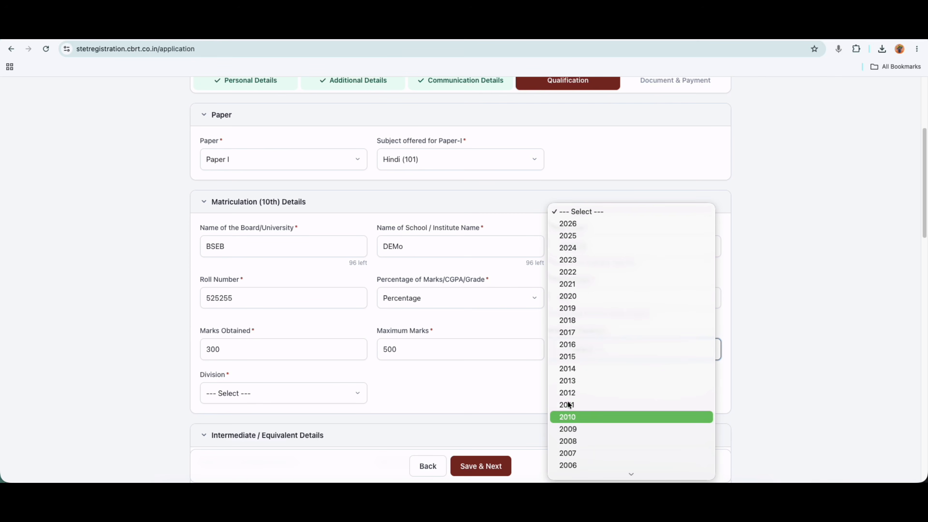
{"action": "left_click", "coordinate": [557, 358]}
{"action": "scroll", "coordinate": [554, 361], "scroll_direction": "down", "scroll_amount": 3}
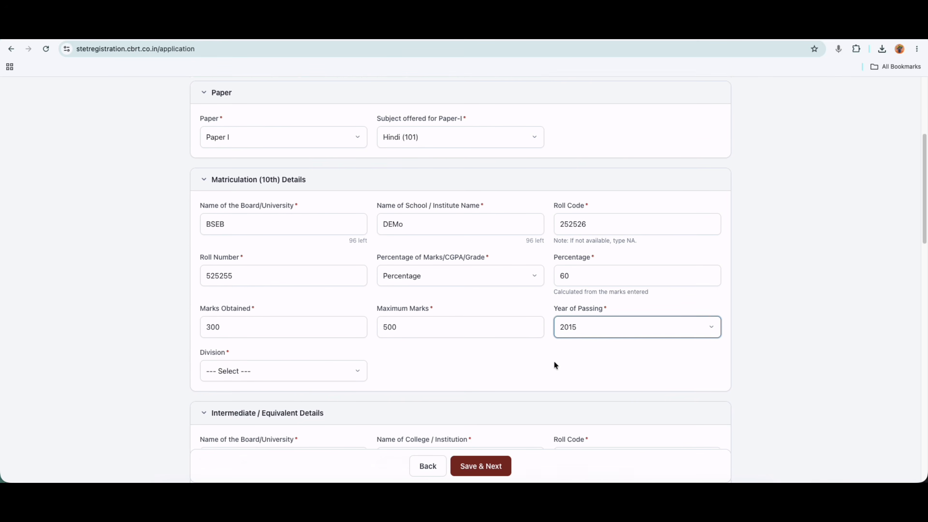
{"action": "left_click", "coordinate": [228, 306]}
{"action": "left_click", "coordinate": [222, 308]}
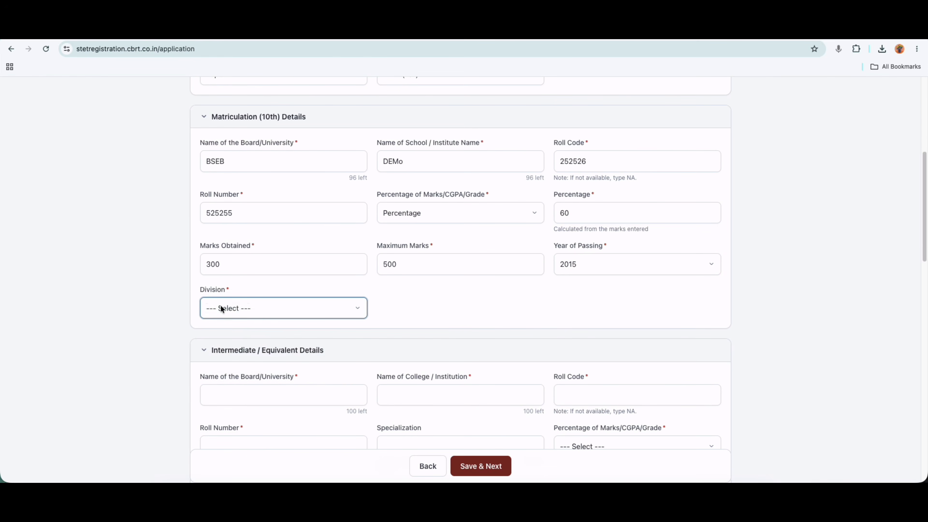
{"action": "left_click", "coordinate": [257, 312]}
{"action": "left_click", "coordinate": [414, 317]}
Enter Intermediate board BSEB, college Demo, and the roll code and roll number.
{"action": "scroll", "coordinate": [452, 309], "scroll_direction": "down", "scroll_amount": 2}
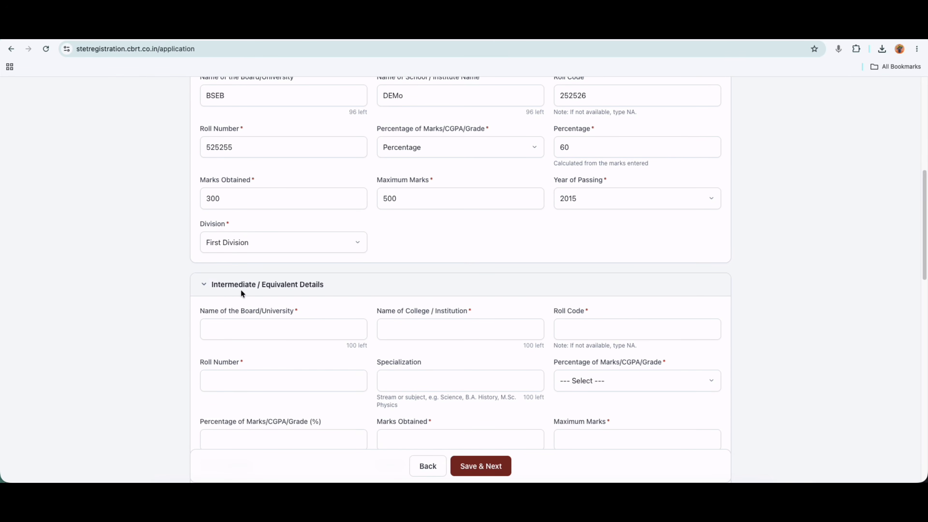
{"action": "scroll", "coordinate": [265, 296], "scroll_direction": "down", "scroll_amount": 1}
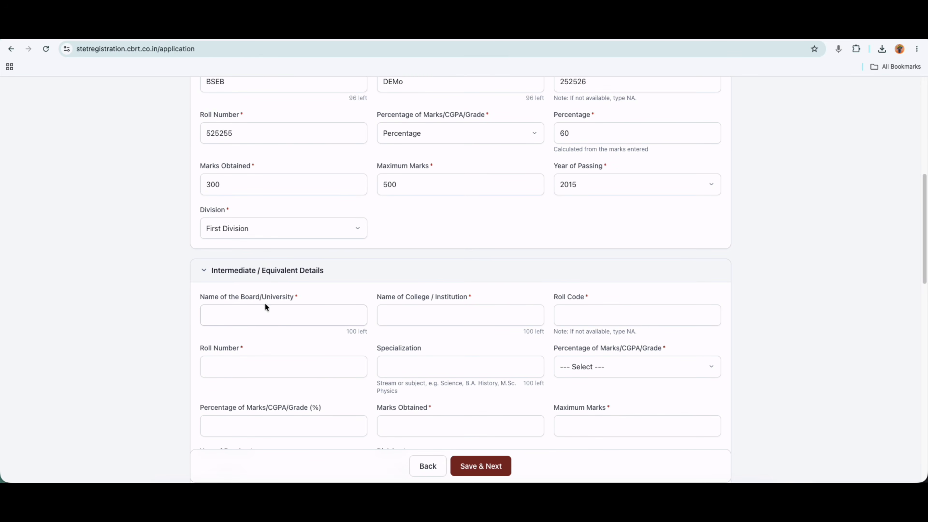
{"action": "left_click", "coordinate": [260, 315]}
{"action": "type", "text": "BSE"}
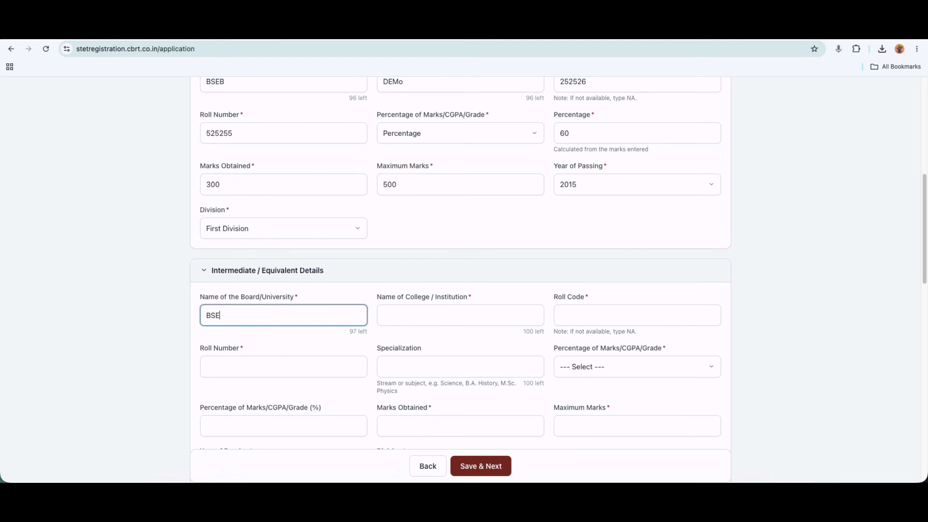
{"action": "type", "text": "B"}
{"action": "left_click", "coordinate": [423, 317]}
{"action": "type", "text": "De"}
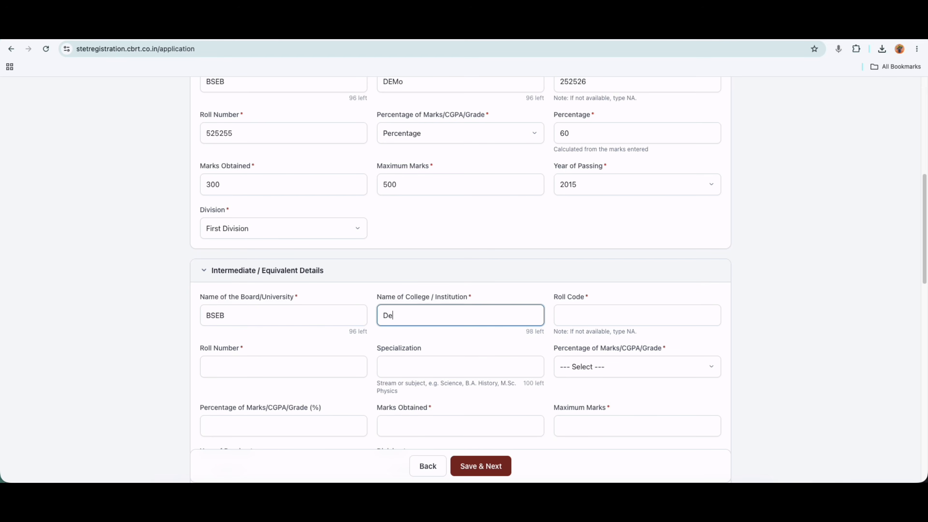
{"action": "type", "text": "mo"}
{"action": "left_click", "coordinate": [593, 318]}
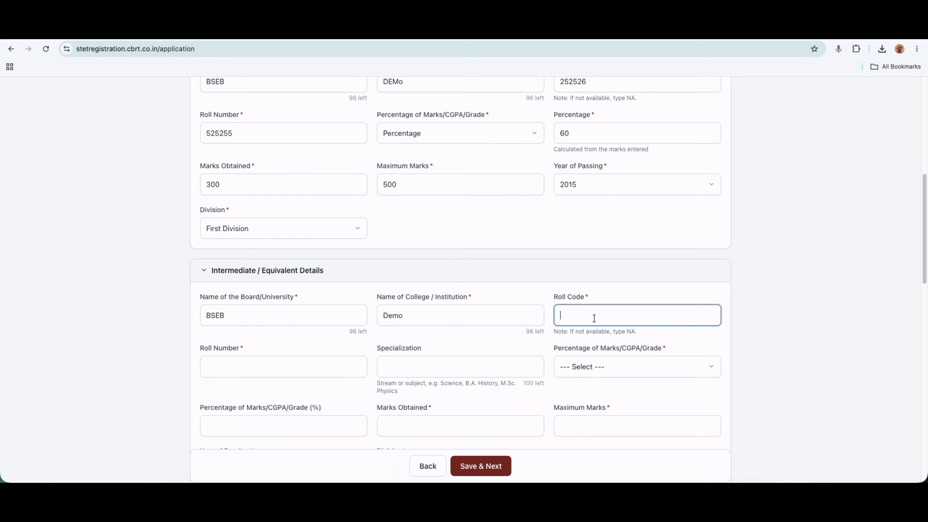
{"action": "type", "text": "25255"}
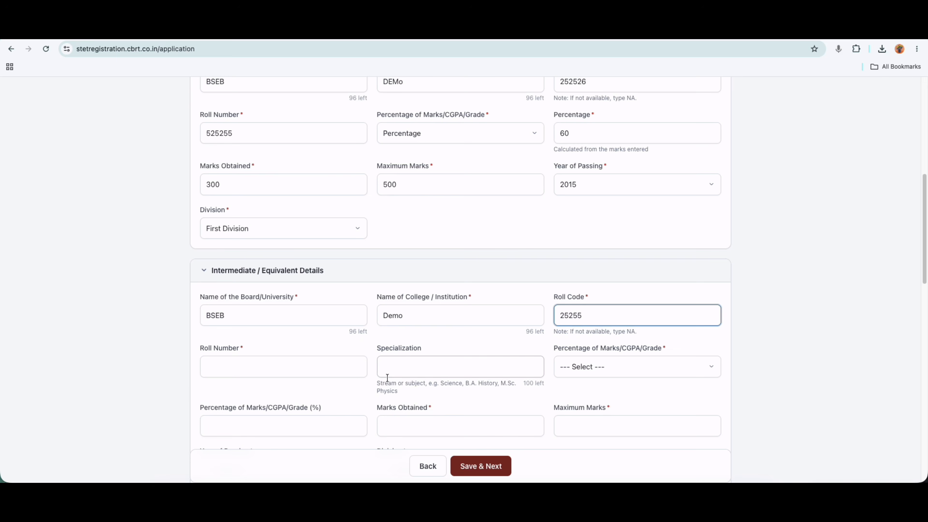
{"action": "left_click", "coordinate": [335, 371]}
{"action": "type", "text": "5251515"}
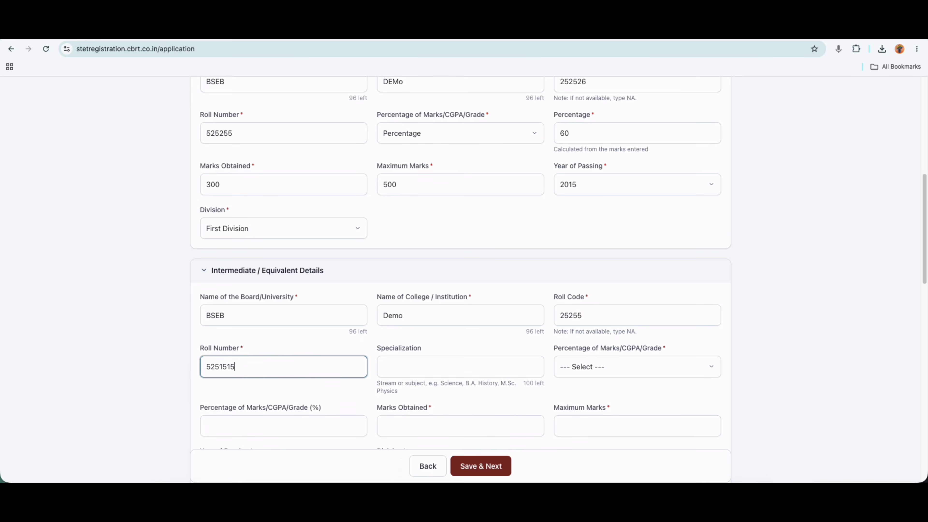
Set Intermediate marks type to Percentage: 60%, 300 obtained out of 500.
{"action": "left_click", "coordinate": [398, 367]}
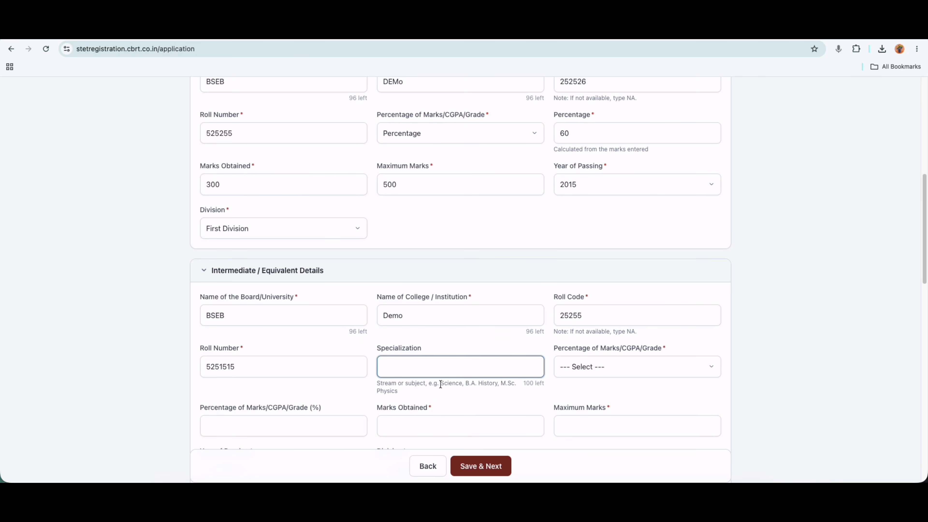
{"action": "left_click_drag", "start_coordinate": [440, 384], "coordinate": [465, 384]}
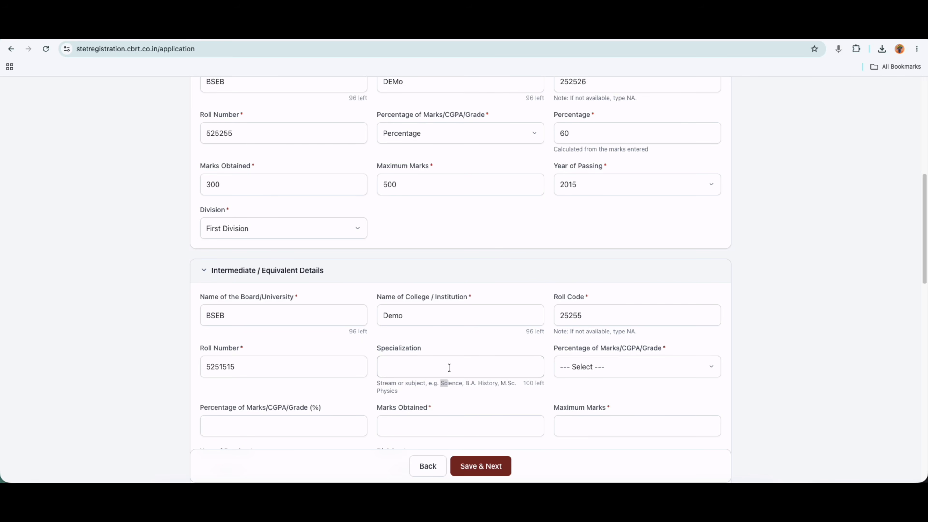
{"action": "left_click", "coordinate": [598, 366]}
{"action": "left_click", "coordinate": [594, 372]}
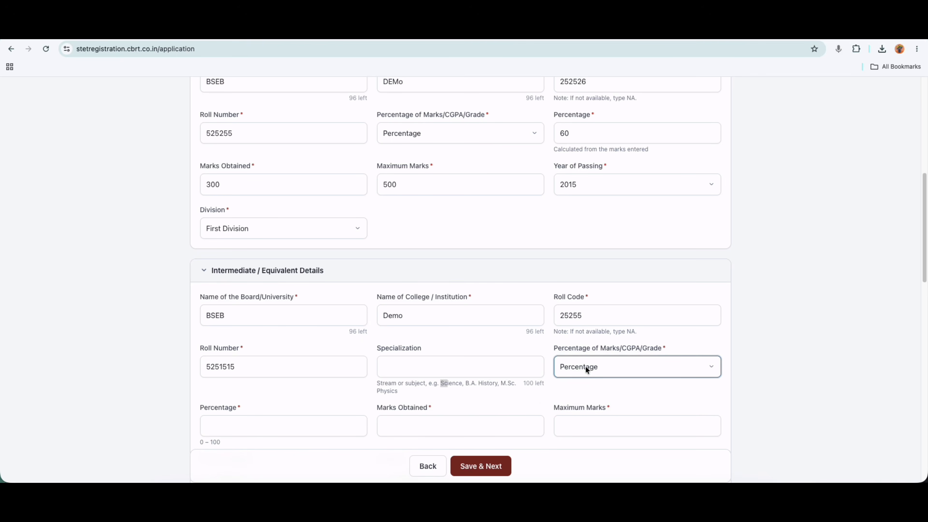
{"action": "left_click", "coordinate": [254, 434]}
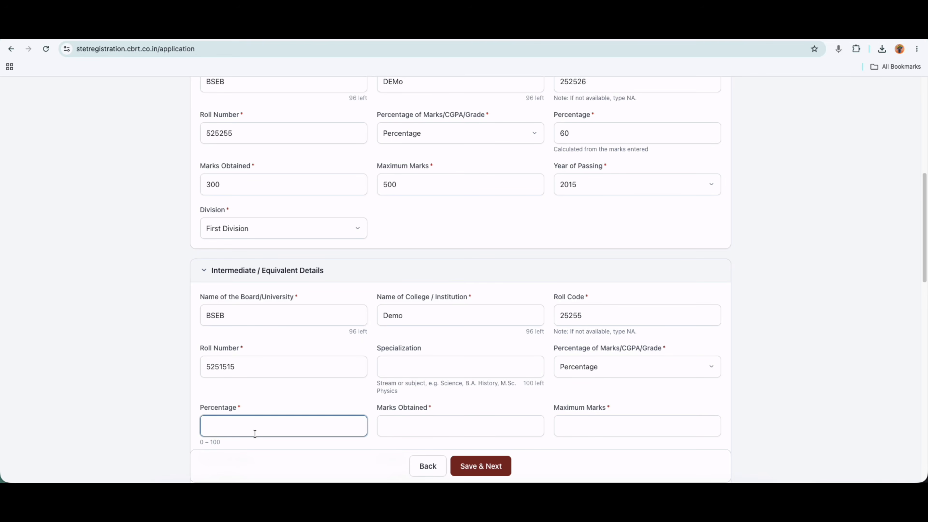
{"action": "type", "text": "60"}
{"action": "scroll", "coordinate": [431, 396], "scroll_direction": "down", "scroll_amount": 2}
{"action": "left_click", "coordinate": [435, 377]}
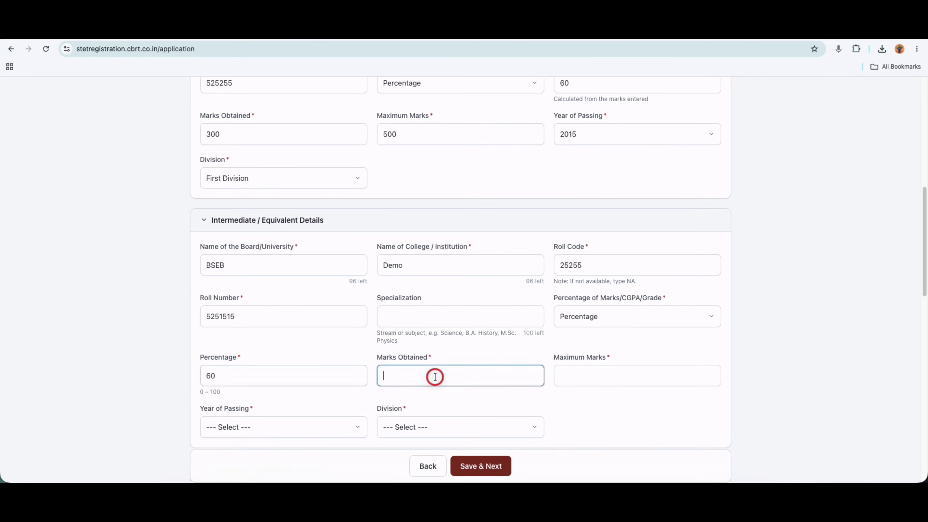
{"action": "type", "text": "300"}
{"action": "left_click", "coordinate": [581, 376]}
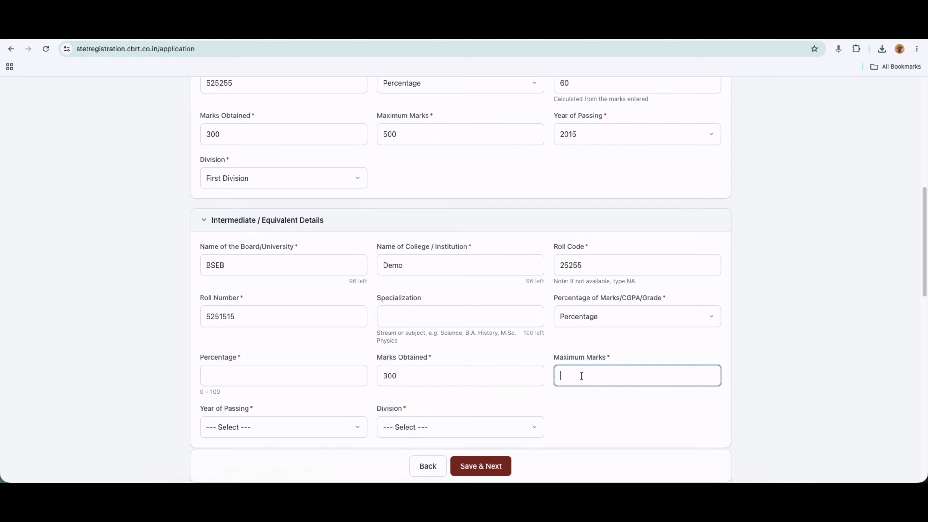
{"action": "type", "text": "500"}
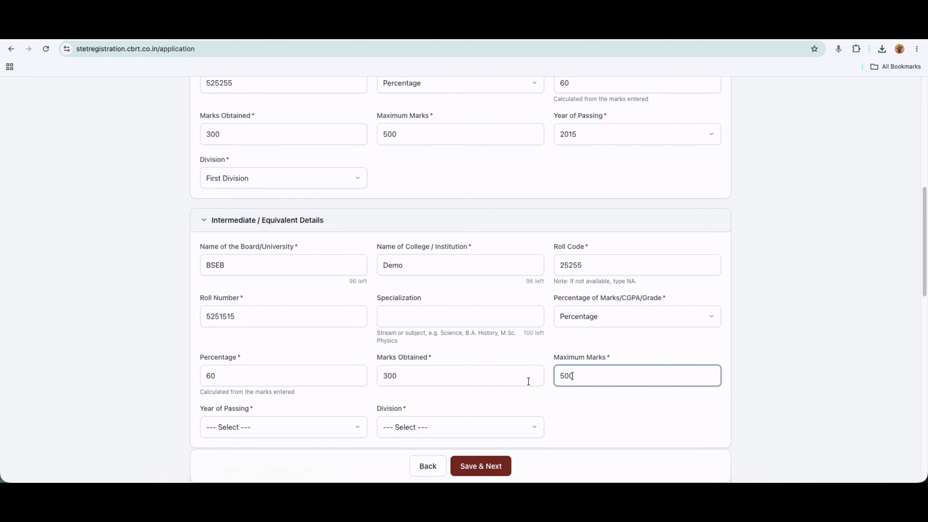
Set Intermediate year of passing to 2017 and division to First Division.
{"action": "left_click", "coordinate": [224, 426]}
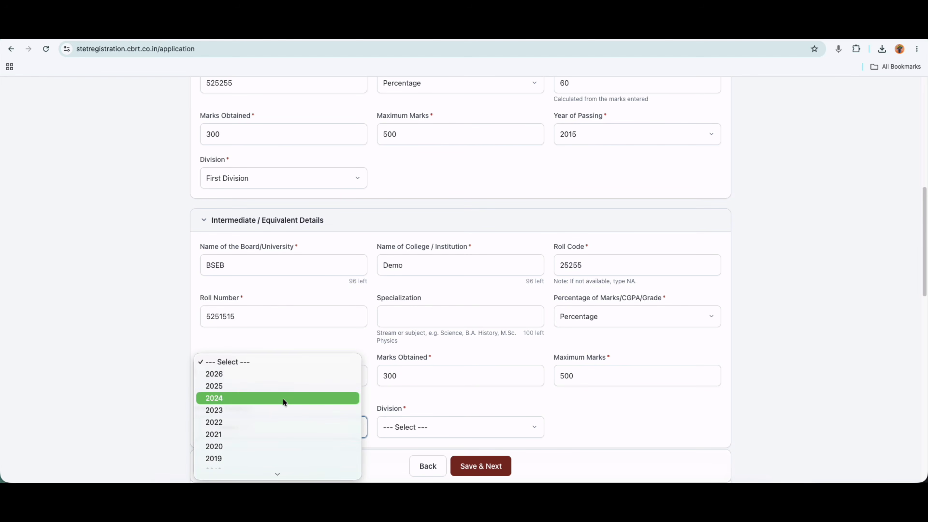
{"action": "scroll", "coordinate": [283, 397], "scroll_direction": "down", "scroll_amount": 5}
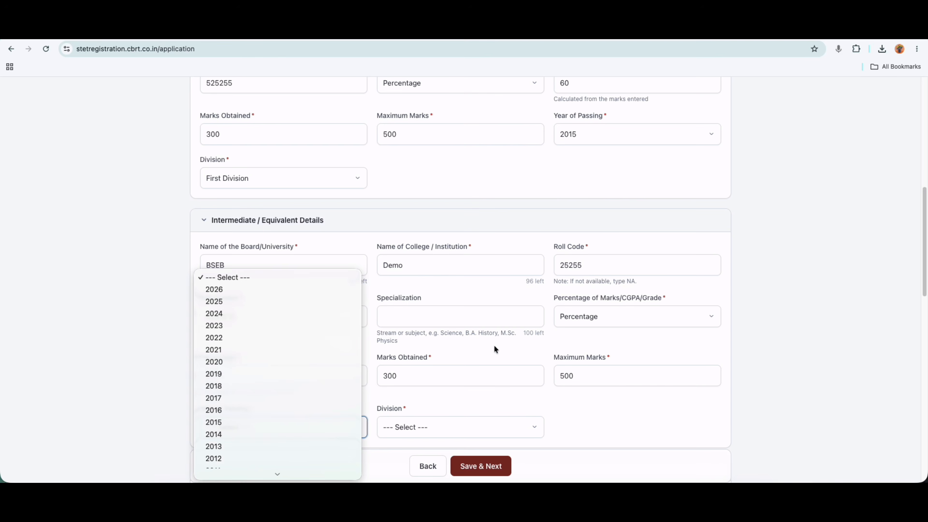
{"action": "left_click", "coordinate": [549, 182]}
{"action": "scroll", "coordinate": [548, 184], "scroll_direction": "down", "scroll_amount": 2}
{"action": "left_click", "coordinate": [331, 377]}
{"action": "scroll", "coordinate": [229, 419], "scroll_direction": "down", "scroll_amount": 2}
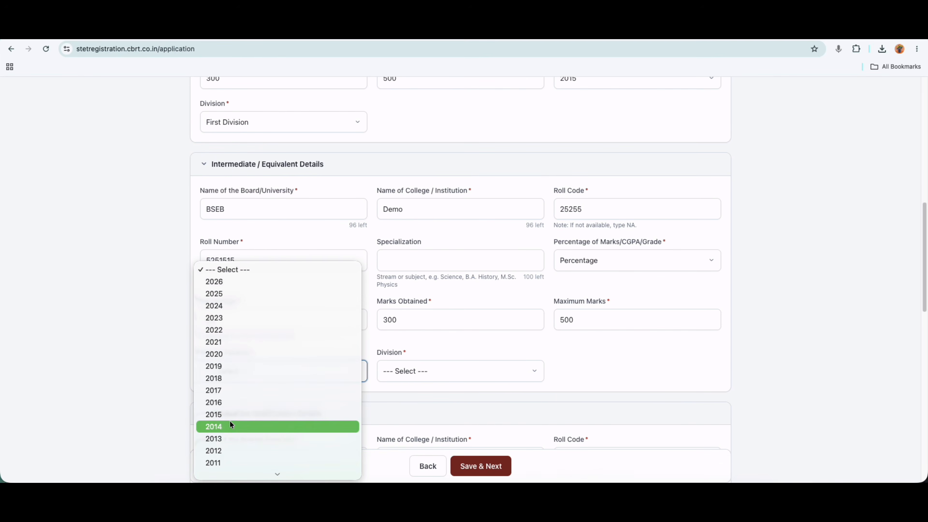
{"action": "scroll", "coordinate": [227, 455], "scroll_direction": "down", "scroll_amount": 1}
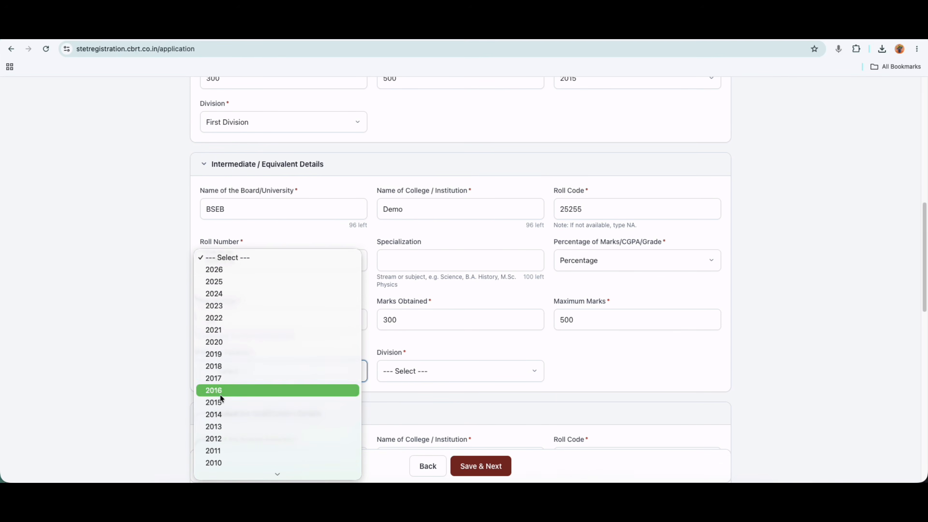
{"action": "left_click", "coordinate": [218, 378]}
{"action": "left_click", "coordinate": [437, 374]}
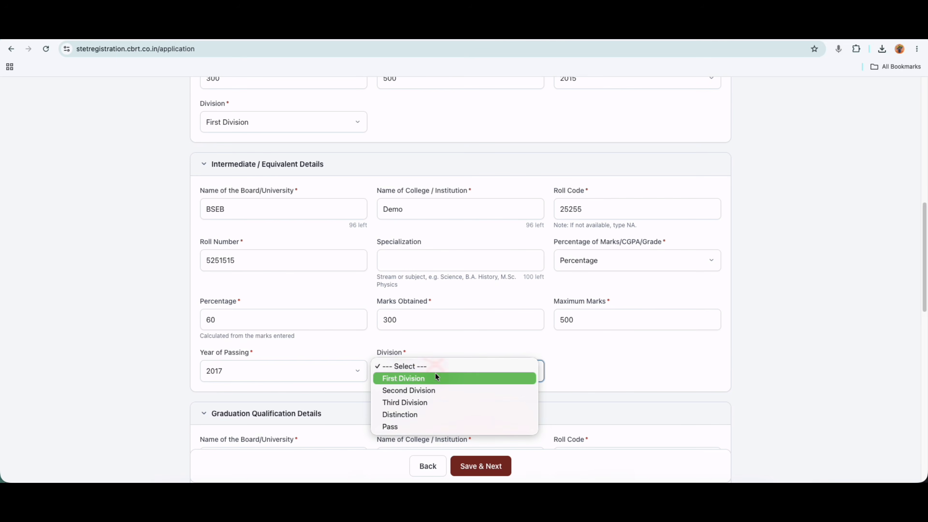
{"action": "left_click", "coordinate": [421, 380]}
{"action": "scroll", "coordinate": [724, 343], "scroll_direction": "down", "scroll_amount": 1}
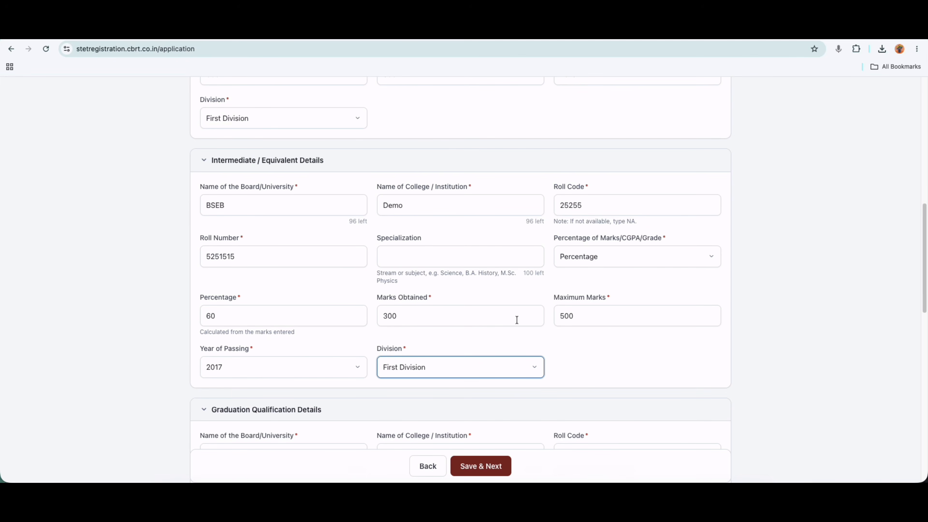
{"action": "scroll", "coordinate": [502, 341], "scroll_direction": "down", "scroll_amount": 3}
Enter Graduation board JP, college Kamla, and the roll code and roll number.
{"action": "scroll", "coordinate": [497, 349], "scroll_direction": "down", "scroll_amount": 1}
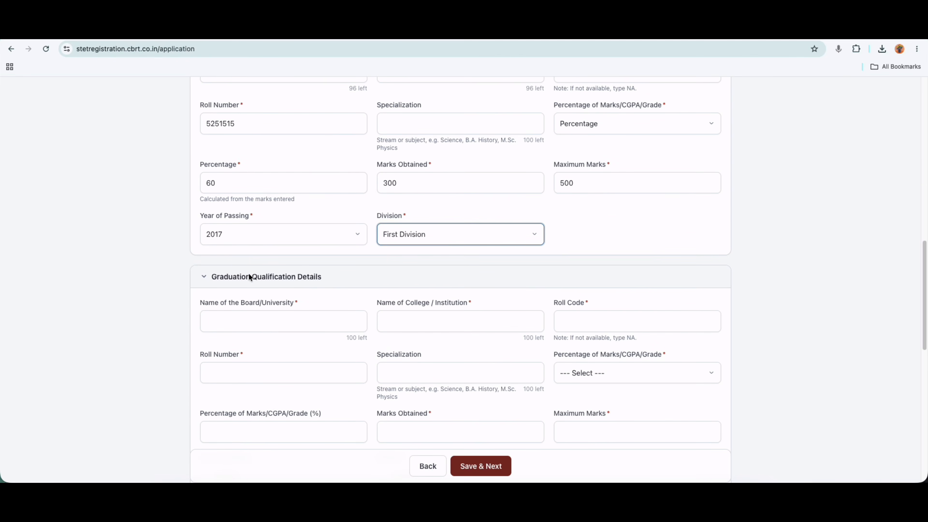
{"action": "scroll", "coordinate": [304, 323], "scroll_direction": "down", "scroll_amount": 1}
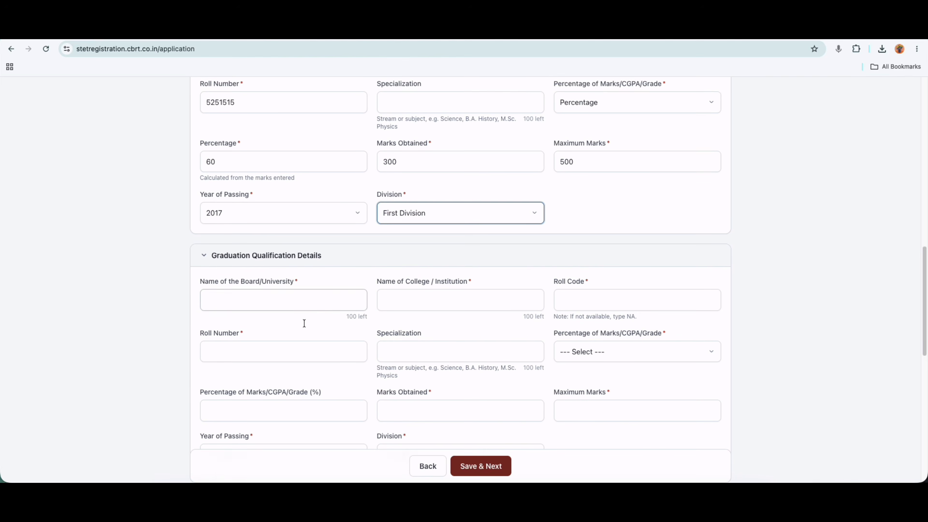
{"action": "left_click", "coordinate": [281, 265]}
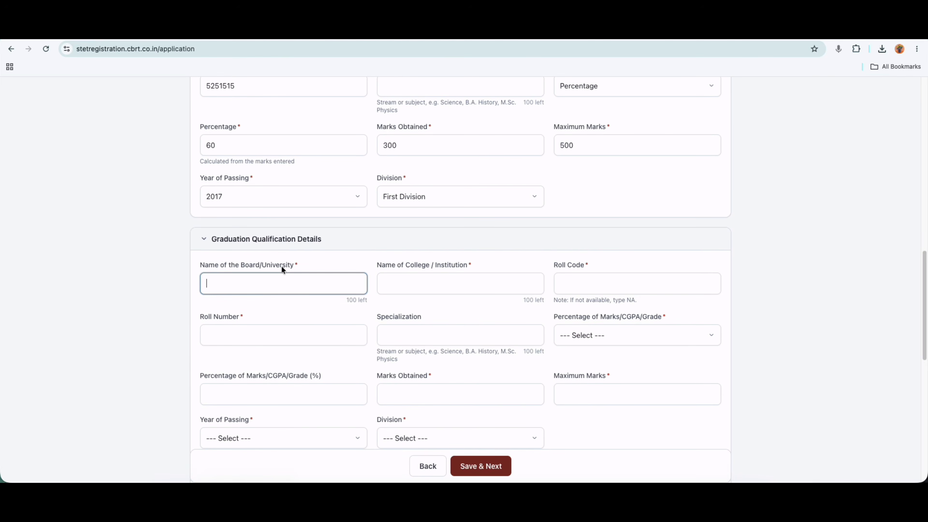
{"action": "type", "text": "JP"}
{"action": "left_click", "coordinate": [425, 285]}
{"action": "type", "text": "Kanl"}
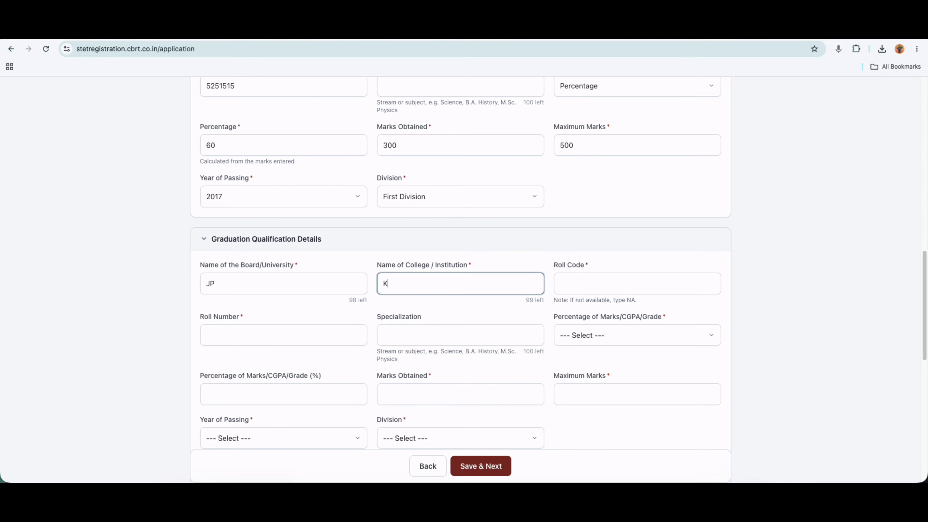
{"action": "key", "text": "BackSpace"}
{"action": "type", "text": "mla"}
{"action": "left_click", "coordinate": [590, 287]}
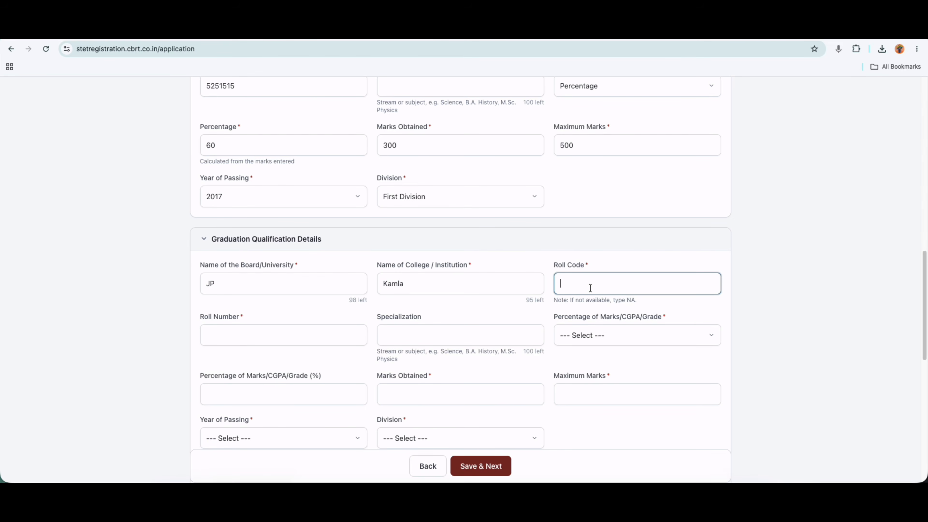
{"action": "type", "text": "525652"}
{"action": "left_click", "coordinate": [296, 341]}
{"action": "type", "text": "25255"}
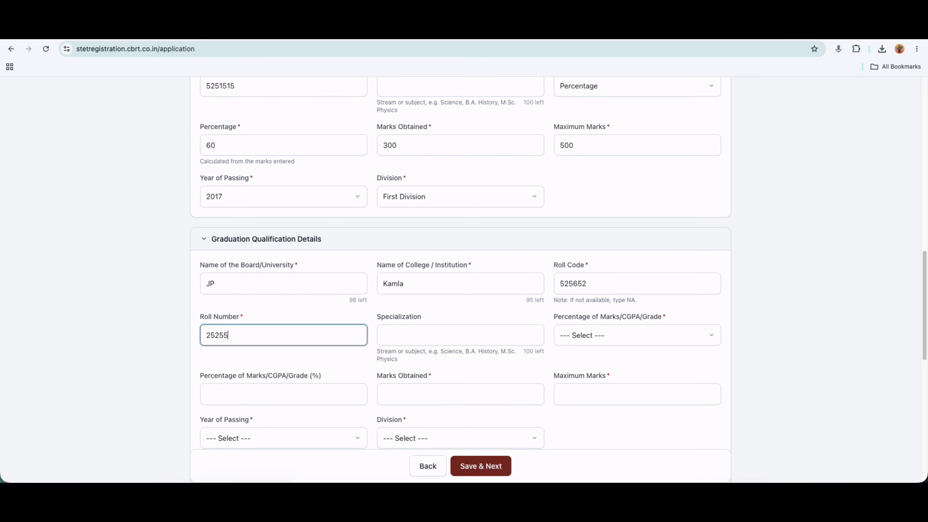
Set Graduation marks type to Percentage: 50%, 400 obtained out of 800.
{"action": "left_click_drag", "start_coordinate": [444, 352], "coordinate": [510, 354]}
{"action": "left_click", "coordinate": [485, 353]}
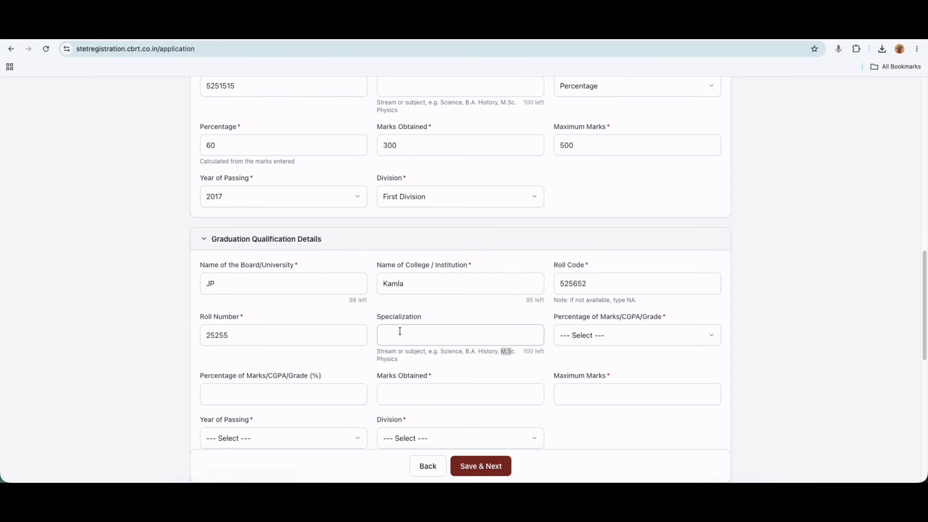
{"action": "left_click_drag", "start_coordinate": [377, 317], "coordinate": [423, 319]}
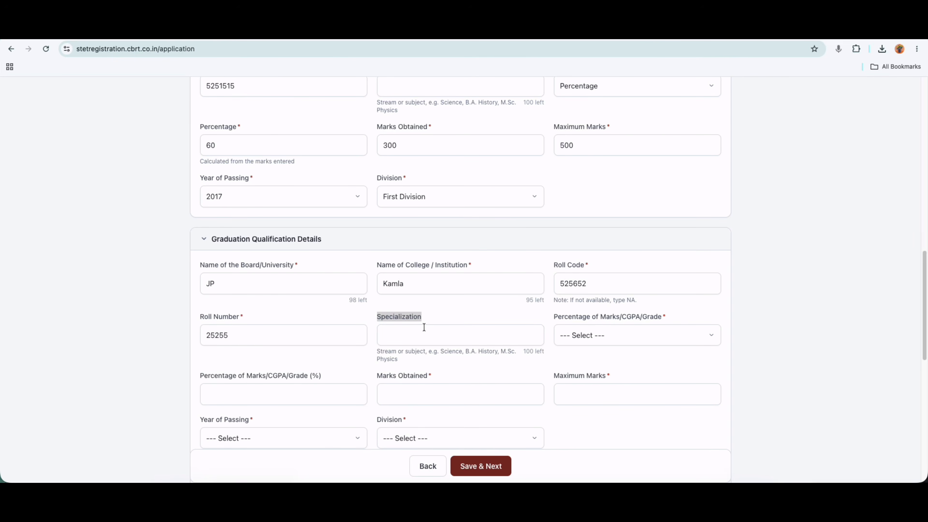
{"action": "left_click", "coordinate": [592, 331]}
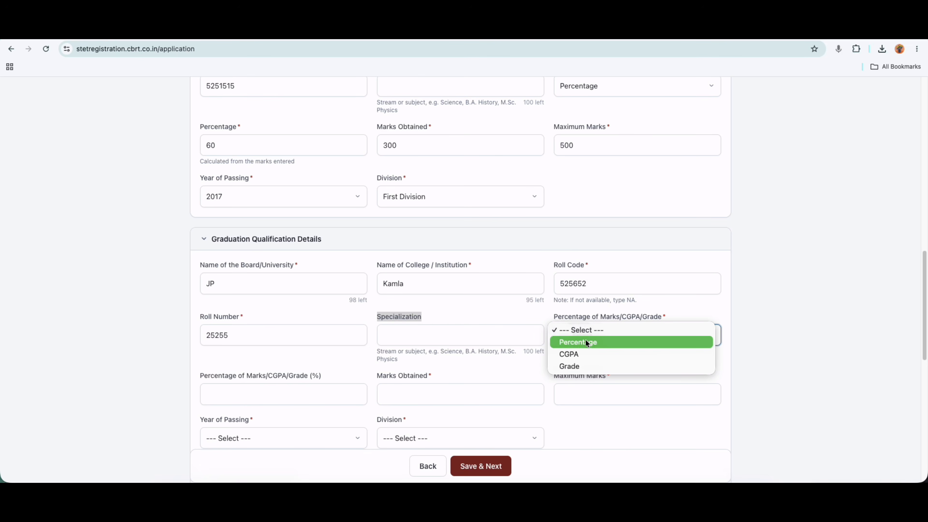
{"action": "left_click", "coordinate": [576, 341]}
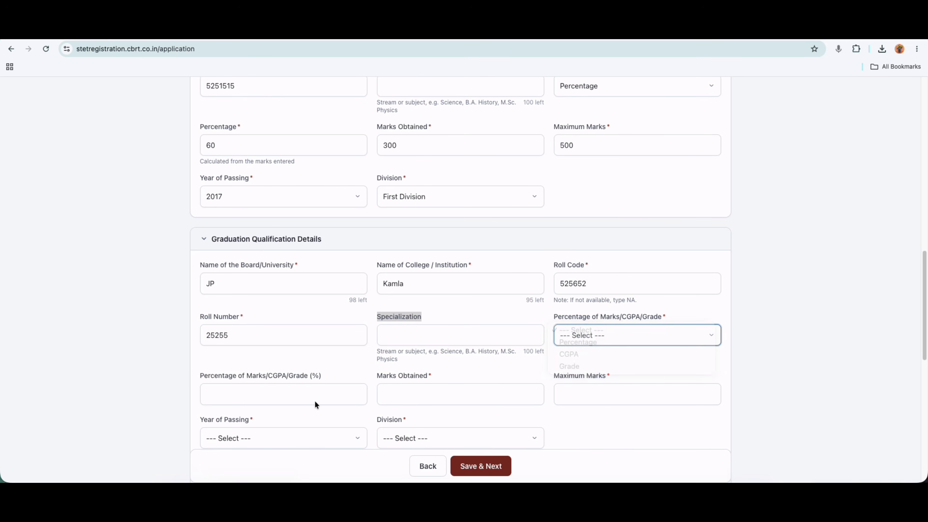
{"action": "left_click", "coordinate": [280, 398]}
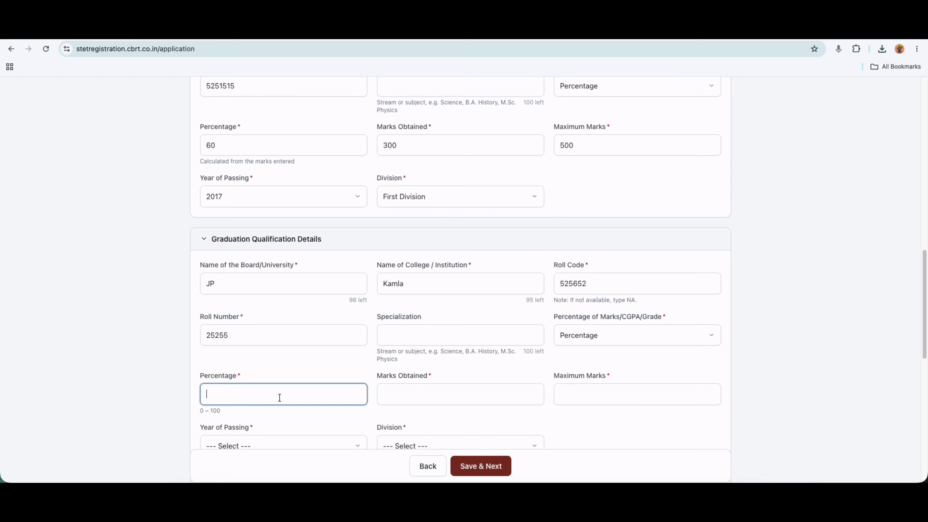
{"action": "type", "text": "400"}
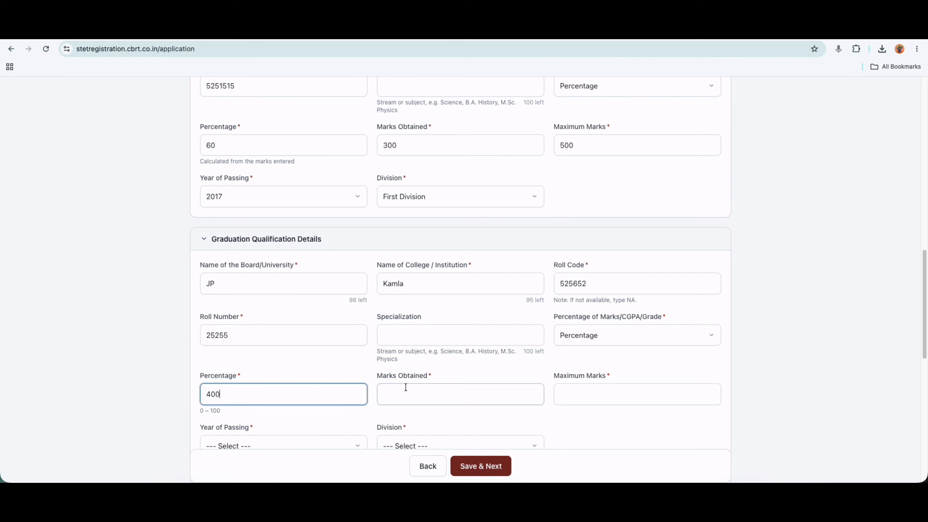
{"action": "left_click", "coordinate": [406, 395]}
{"action": "type", "text": "4"}
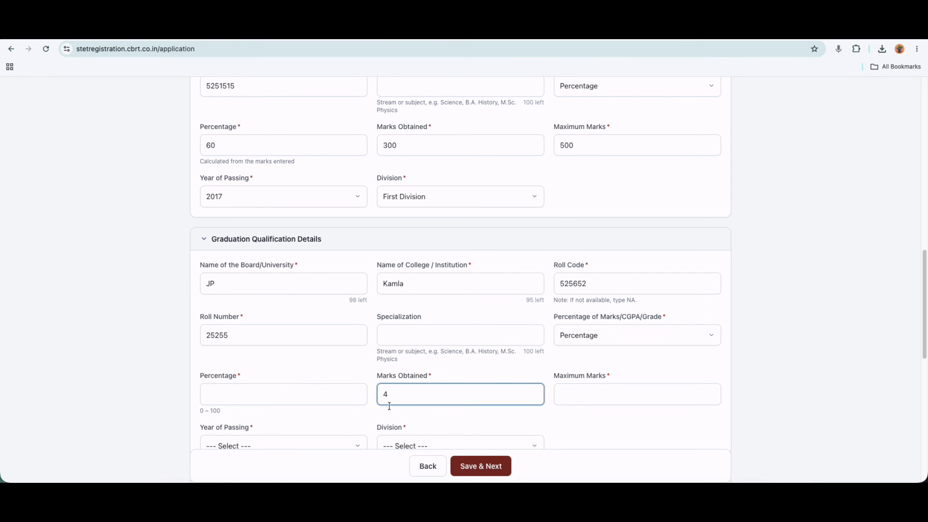
{"action": "left_click", "coordinate": [256, 399]}
{"action": "type", "text": "50"}
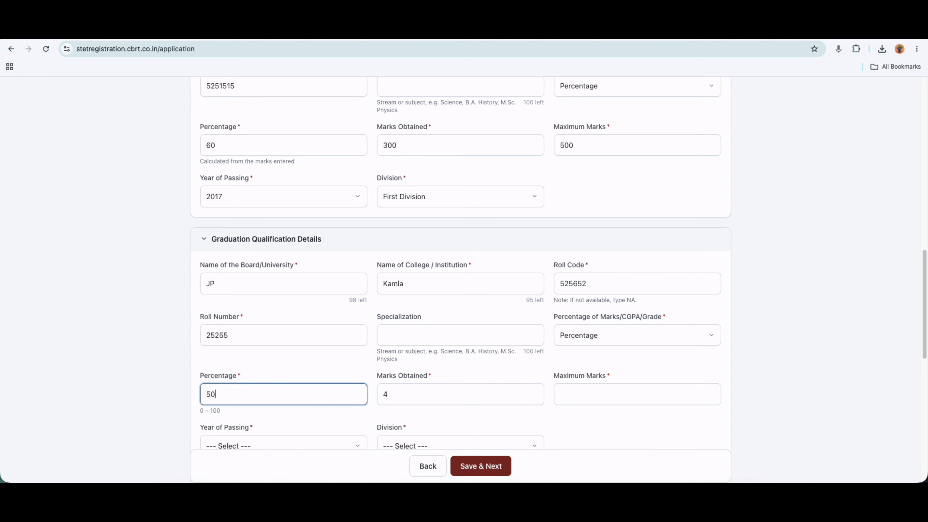
{"action": "left_click", "coordinate": [390, 395]}
{"action": "type", "text": "00"}
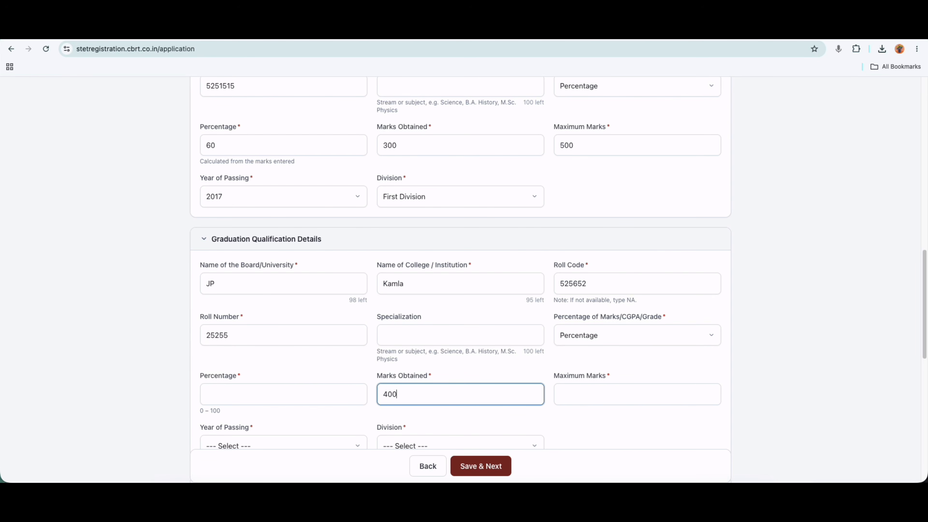
{"action": "left_click", "coordinate": [583, 401]}
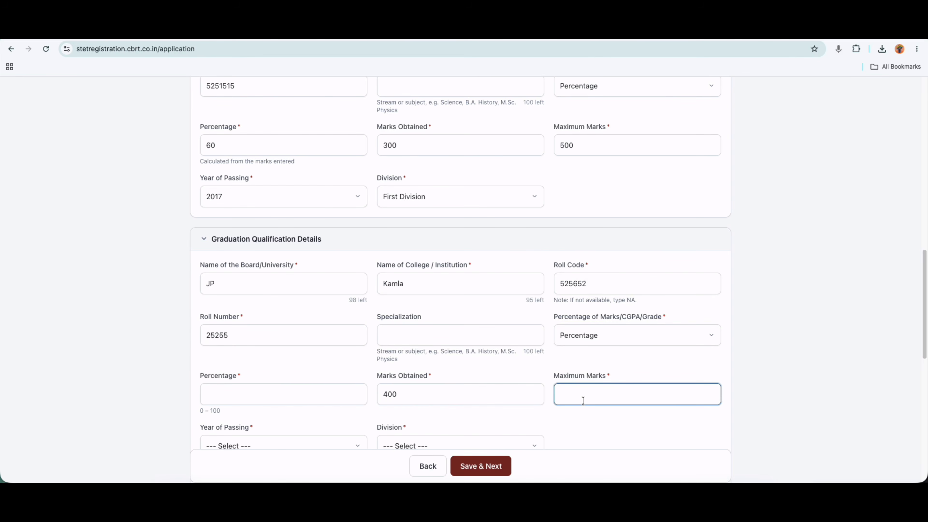
{"action": "type", "text": "8000"}
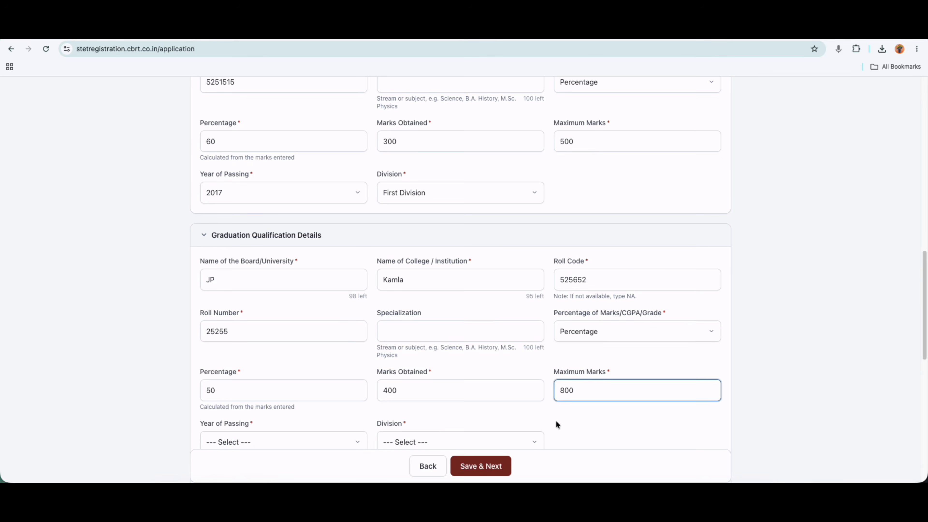
Set Graduation year of passing to 2020 and division to Second Division.
{"action": "scroll", "coordinate": [401, 424], "scroll_direction": "down", "scroll_amount": 3}
{"action": "left_click", "coordinate": [250, 400]}
{"action": "scroll", "coordinate": [249, 420], "scroll_direction": "down", "scroll_amount": 5}
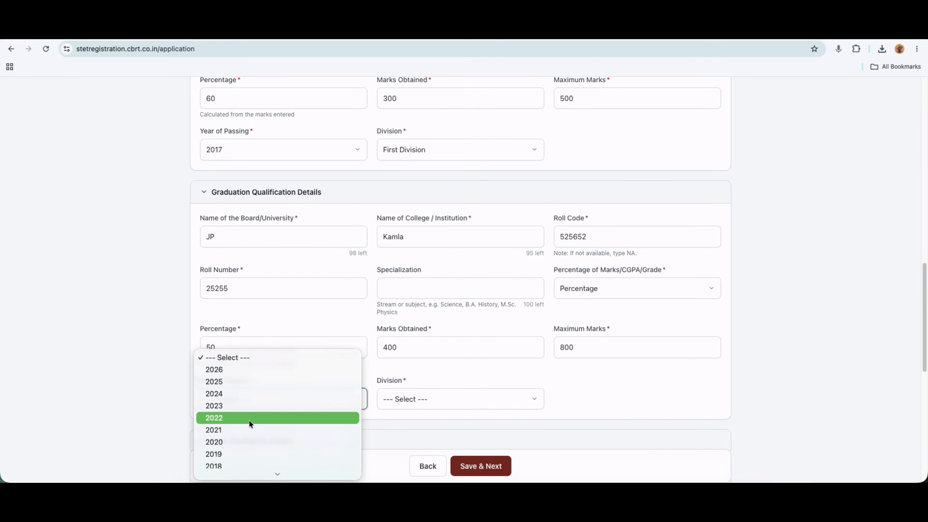
{"action": "left_click", "coordinate": [248, 425]}
{"action": "left_click", "coordinate": [252, 403]}
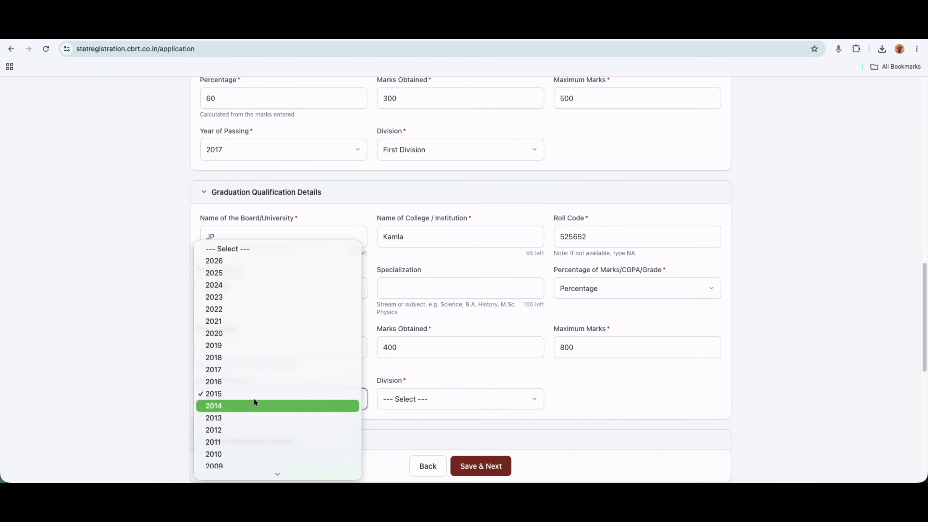
{"action": "scroll", "coordinate": [250, 403], "scroll_direction": "down", "scroll_amount": 2}
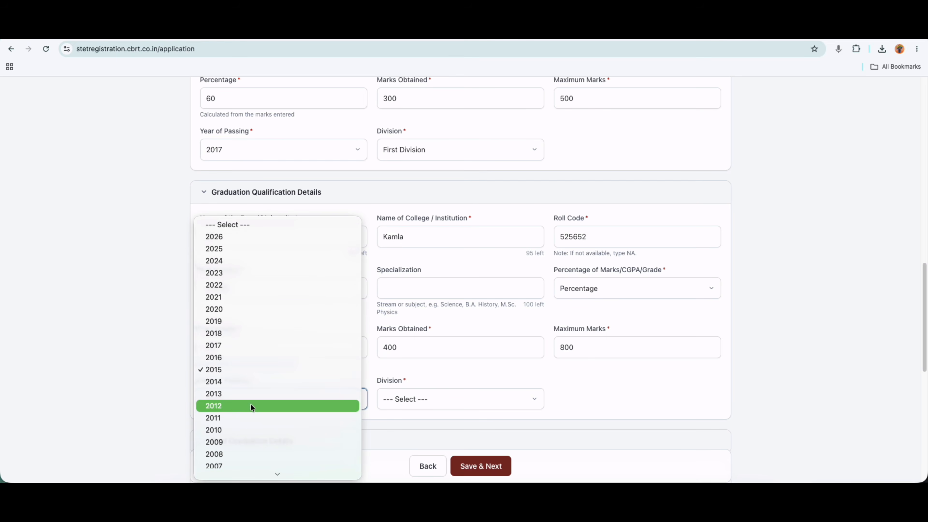
{"action": "left_click", "coordinate": [220, 310]}
{"action": "left_click", "coordinate": [420, 399]}
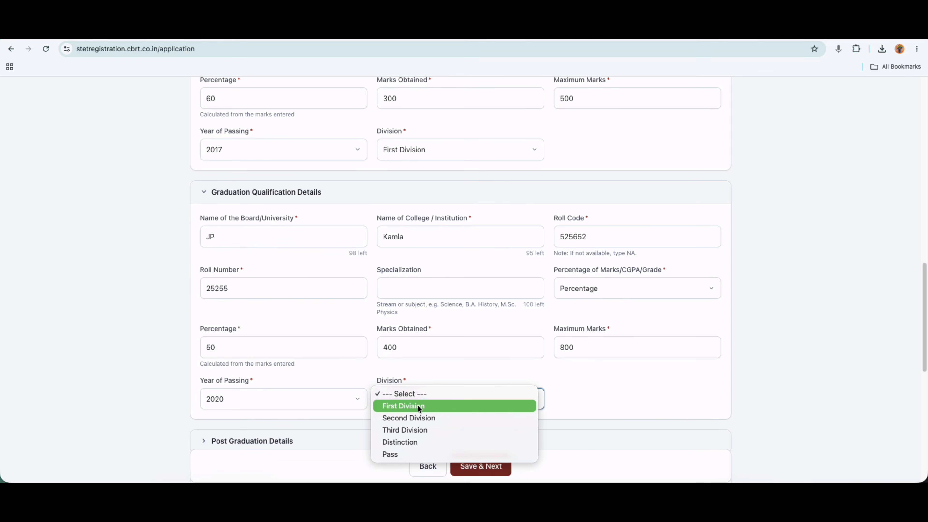
{"action": "left_click", "coordinate": [395, 416]}
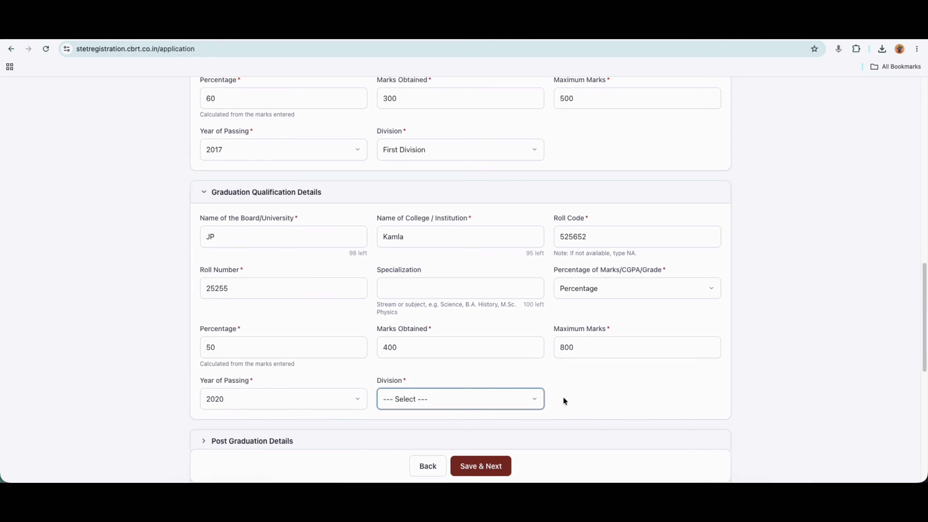
{"action": "scroll", "coordinate": [598, 388], "scroll_direction": "down", "scroll_amount": 1}
{"action": "scroll", "coordinate": [598, 389], "scroll_direction": "down", "scroll_amount": 3}
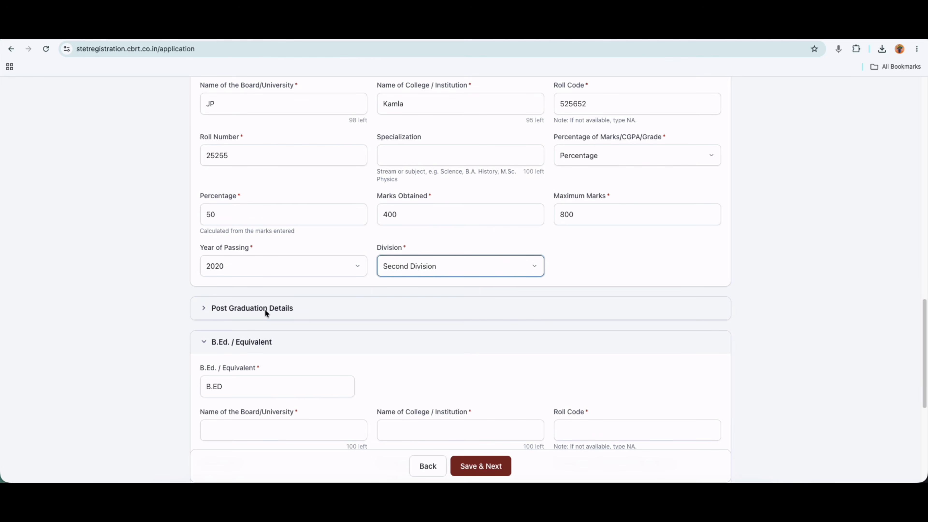
Expand Post Graduation Details, set its marks type to Percentage, then collapse it.
{"action": "left_click", "coordinate": [265, 310]}
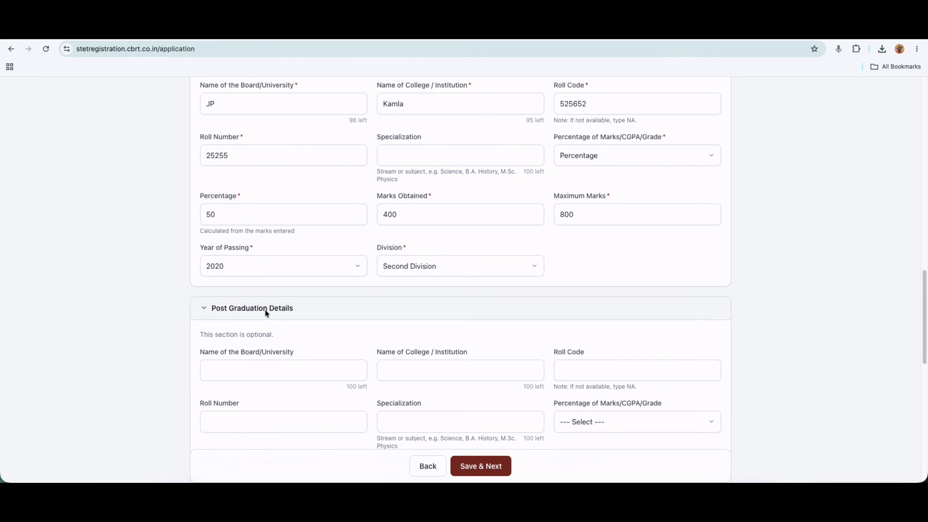
{"action": "scroll", "coordinate": [311, 384], "scroll_direction": "down", "scroll_amount": 1}
{"action": "left_click", "coordinate": [311, 383]}
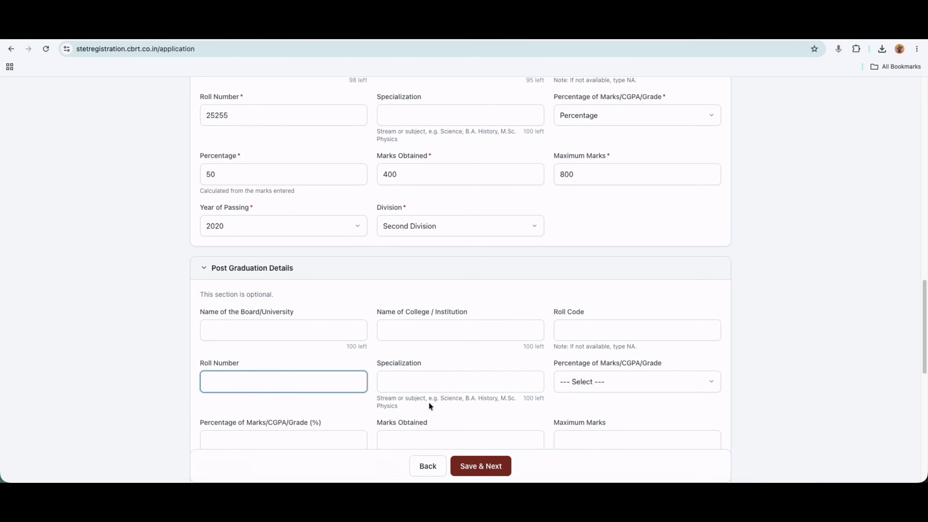
{"action": "left_click", "coordinate": [583, 381]}
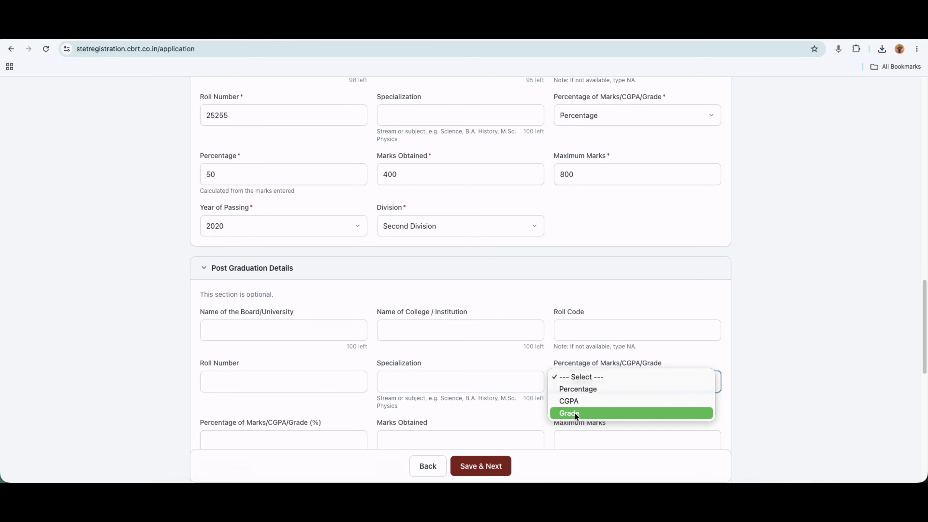
{"action": "left_click", "coordinate": [574, 389]}
{"action": "scroll", "coordinate": [396, 385], "scroll_direction": "down", "scroll_amount": 2}
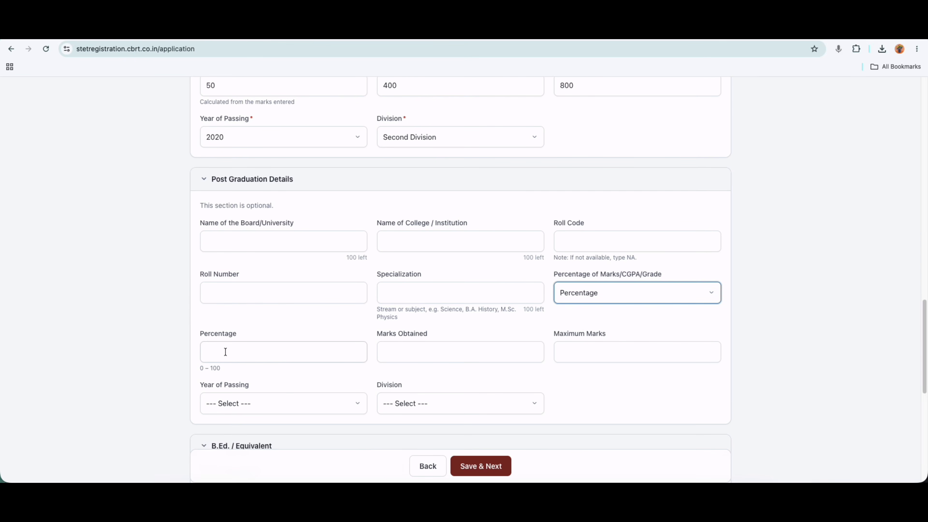
{"action": "left_click_drag", "start_coordinate": [203, 334], "coordinate": [219, 334]}
{"action": "left_click_drag", "start_coordinate": [378, 335], "coordinate": [421, 332]}
{"action": "left_click_drag", "start_coordinate": [553, 334], "coordinate": [597, 334]}
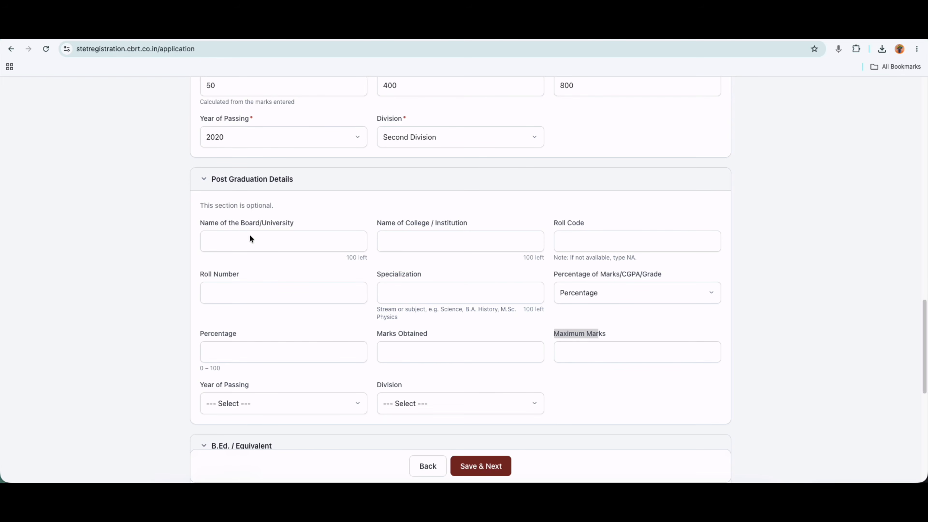
{"action": "left_click", "coordinate": [207, 181]}
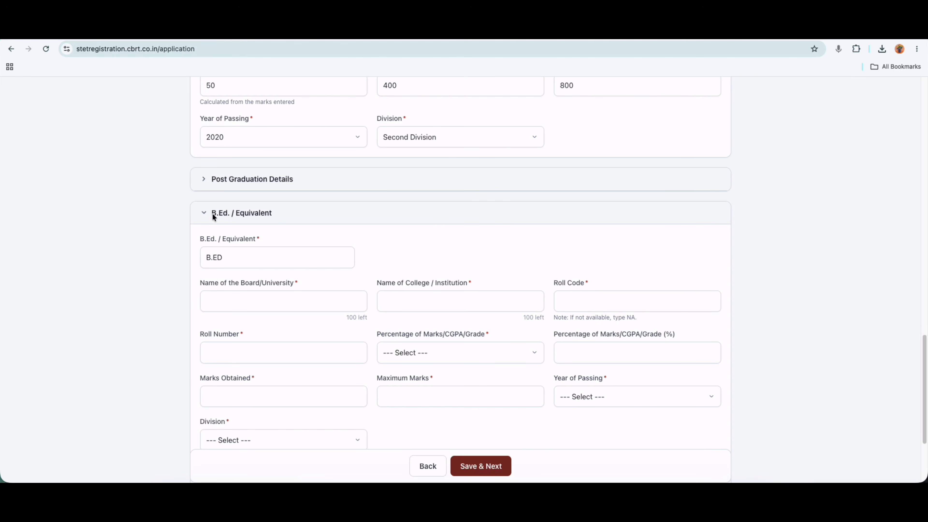
Reopen the B.Ed. / Equivalent section and focus its qualification field containing B.ED.
{"action": "left_click_drag", "start_coordinate": [213, 214], "coordinate": [264, 214]}
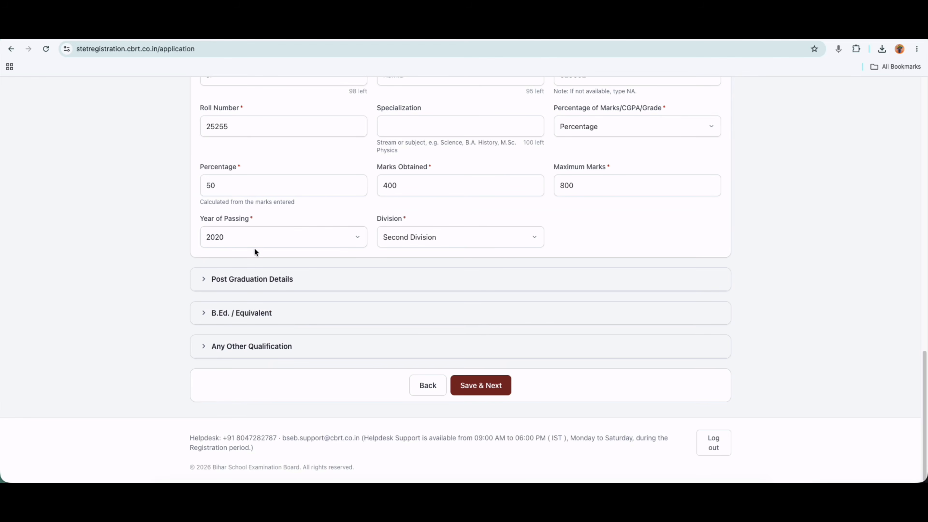
{"action": "left_click", "coordinate": [242, 313]}
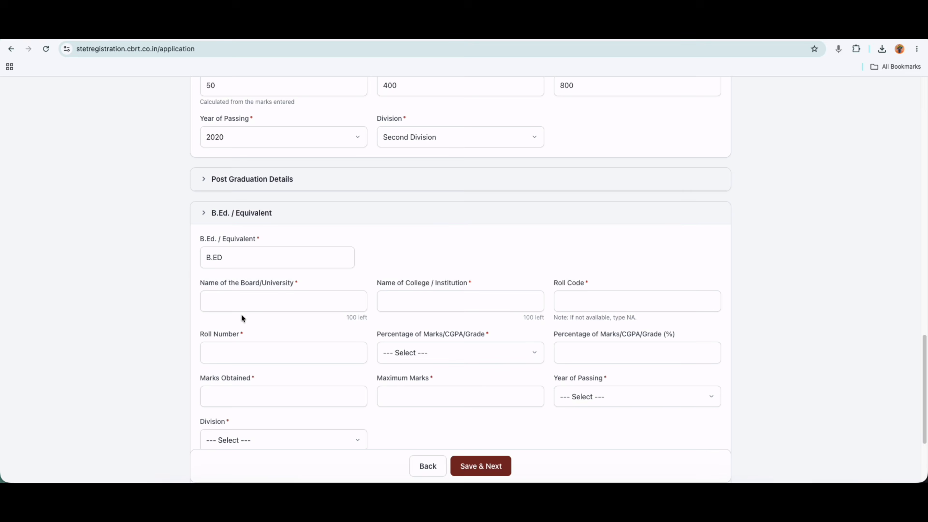
{"action": "left_click", "coordinate": [223, 259]}
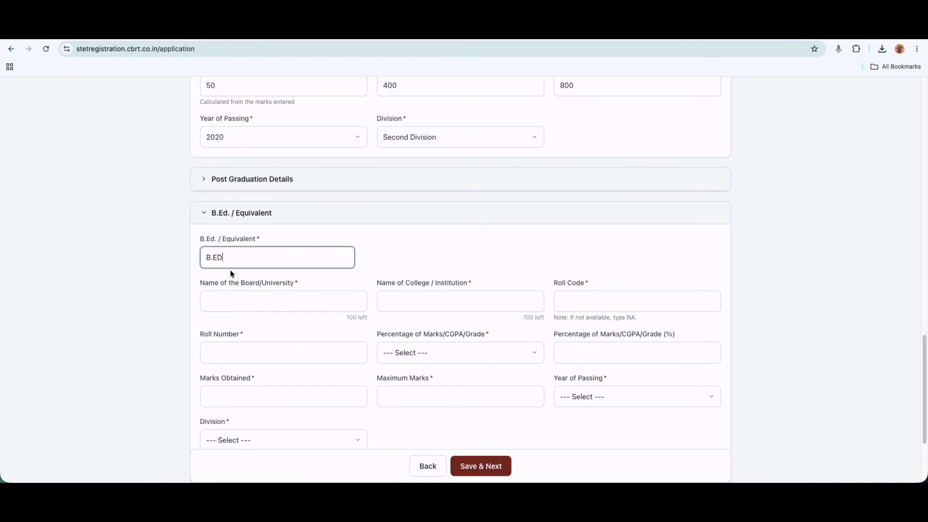
Enter B.Ed. board 'DEMo', college 'Demo', roll code 252522 and roll number 252555.
{"action": "left_click", "coordinate": [253, 300]}
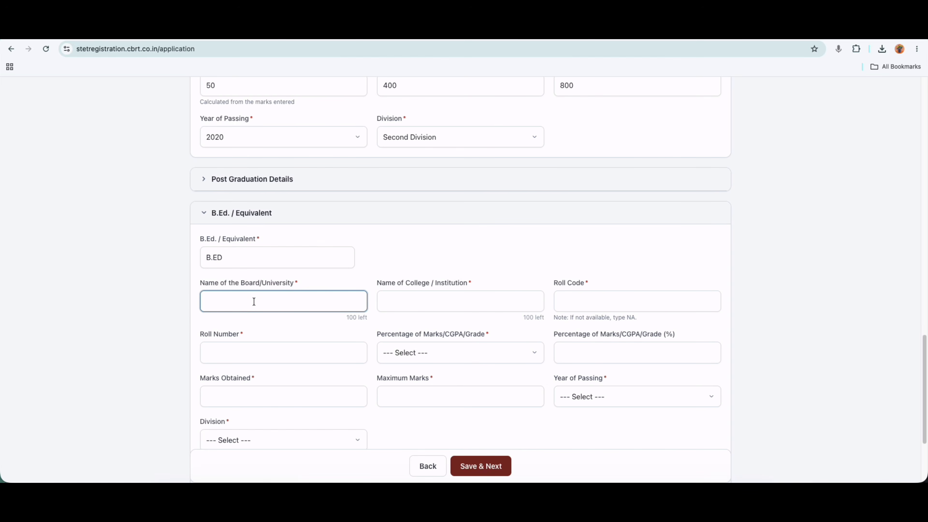
{"action": "type", "text": "DEMo"}
{"action": "left_click", "coordinate": [409, 297]}
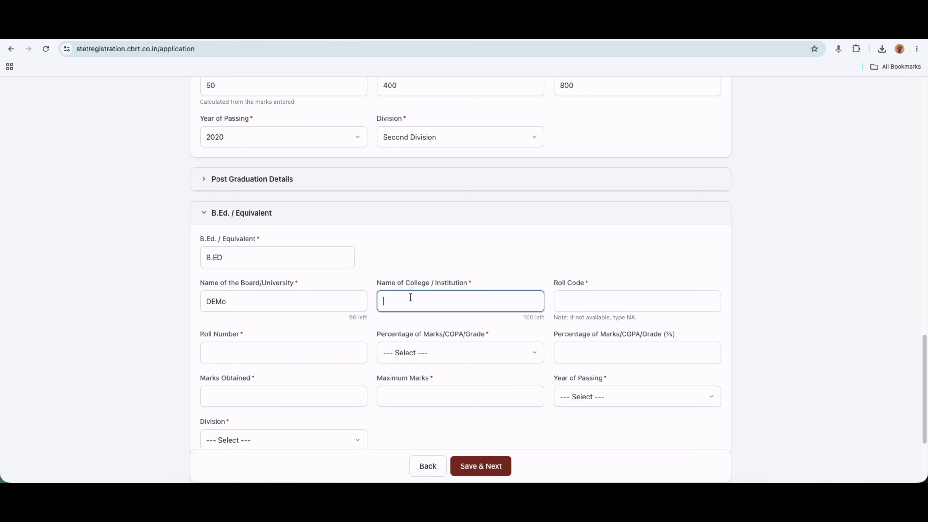
{"action": "type", "text": "Demo"}
{"action": "left_click", "coordinate": [588, 296]}
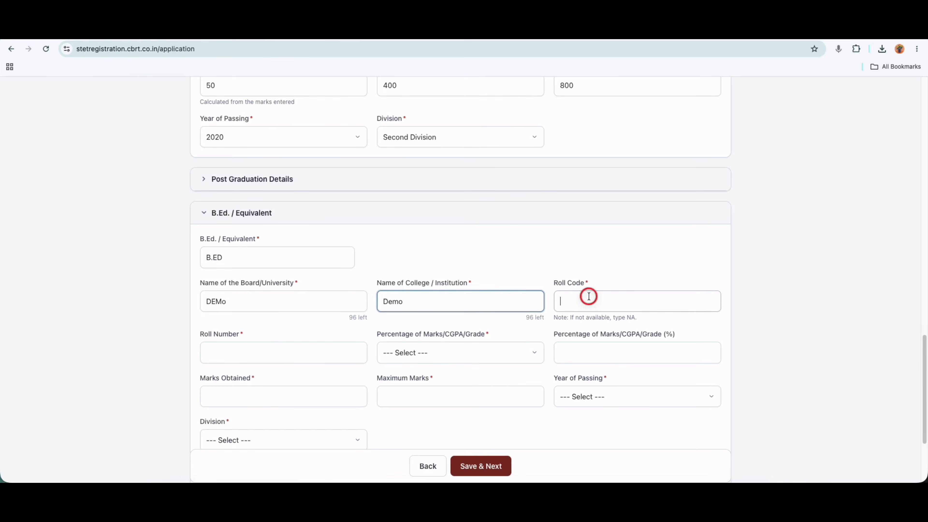
{"action": "type", "text": "252522"}
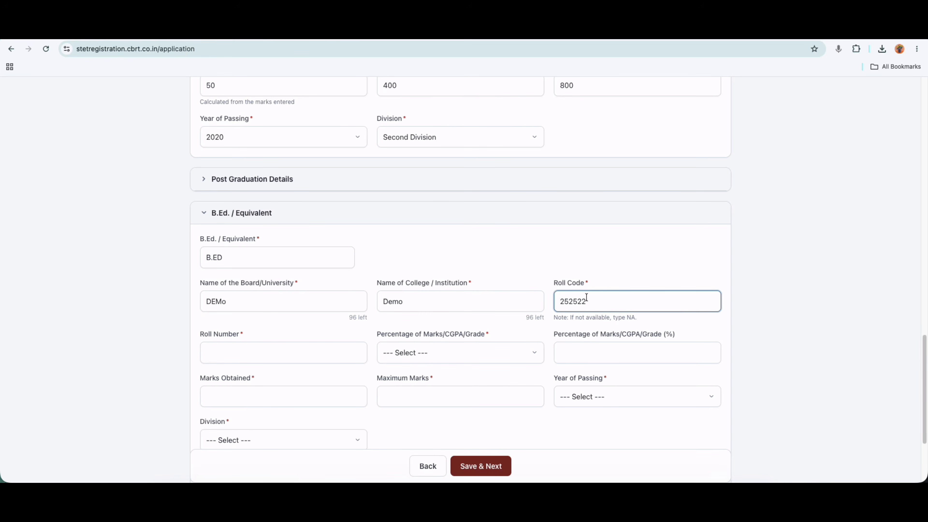
{"action": "left_click", "coordinate": [302, 358]}
{"action": "type", "text": "252555"}
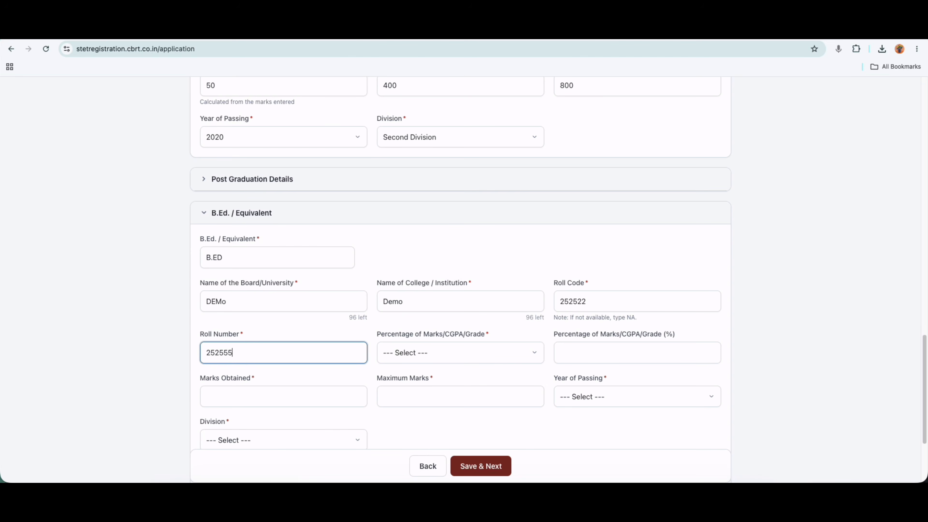
Set B.Ed. marks type to Percentage with 400 obtained out of 800 maximum.
{"action": "left_click", "coordinate": [428, 355]}
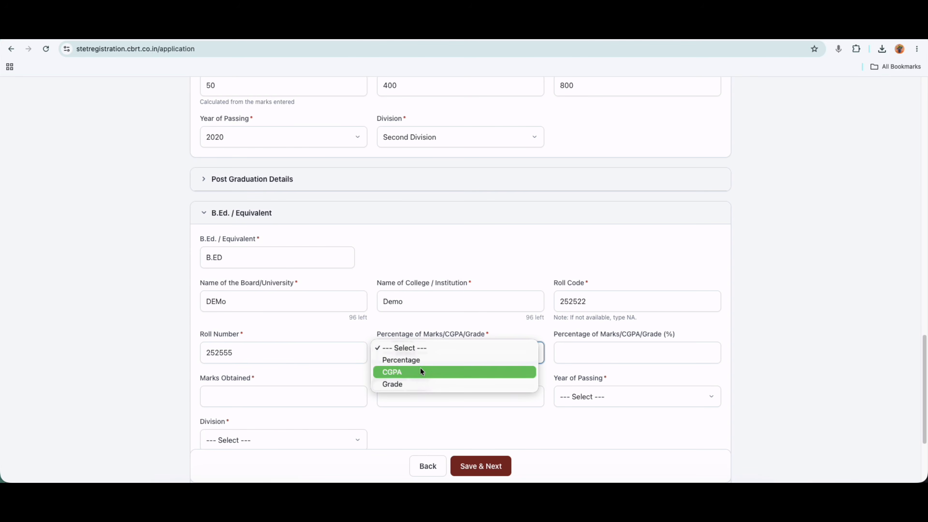
{"action": "left_click", "coordinate": [417, 358]}
{"action": "left_click", "coordinate": [590, 352]}
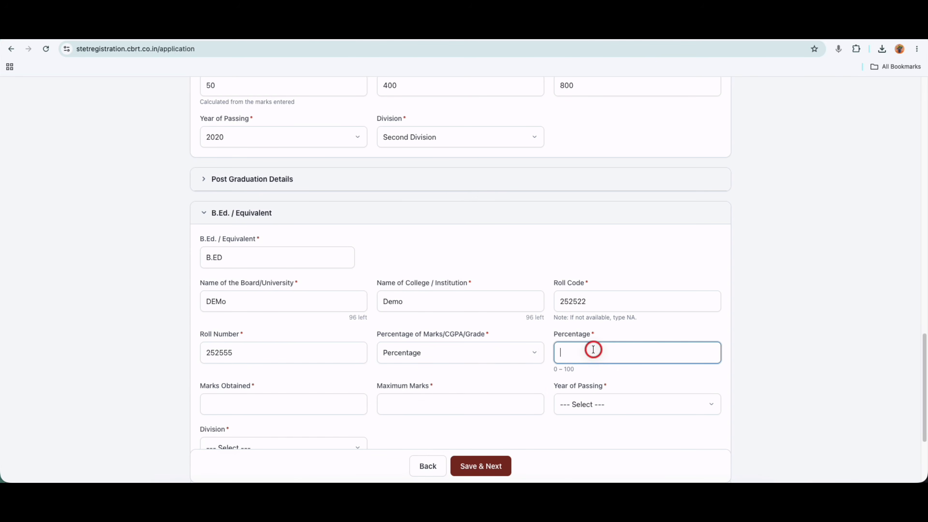
{"action": "type", "text": "50"}
{"action": "left_click", "coordinate": [284, 393]}
{"action": "type", "text": "400"}
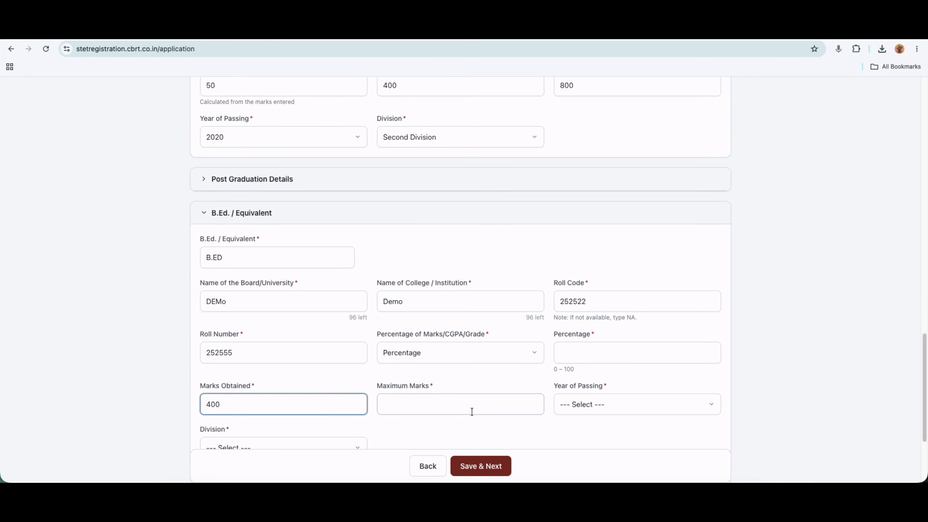
{"action": "left_click", "coordinate": [471, 412]}
{"action": "type", "text": "8000"}
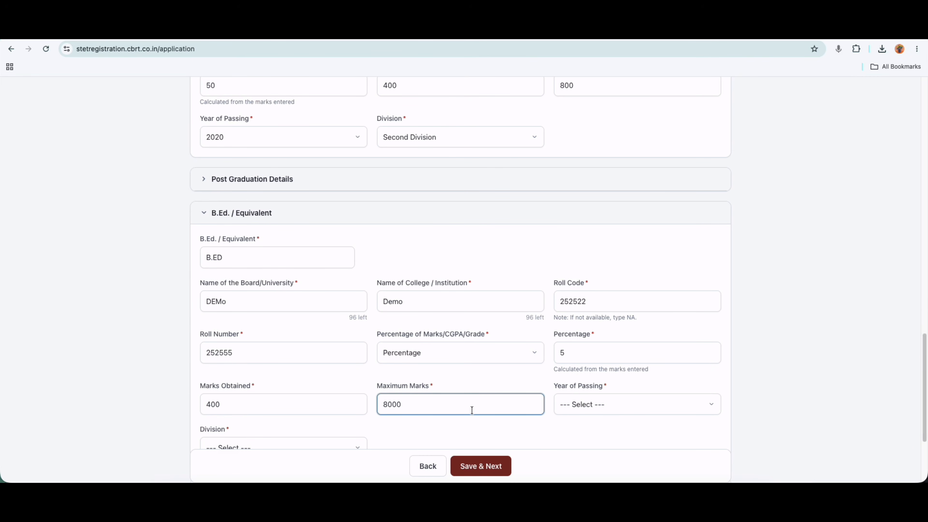
{"action": "key", "text": "BackSpace"}
Pick 2022 as the B.Ed. year of passing and Second Division as its division.
{"action": "scroll", "coordinate": [508, 408], "scroll_direction": "down", "scroll_amount": 3}
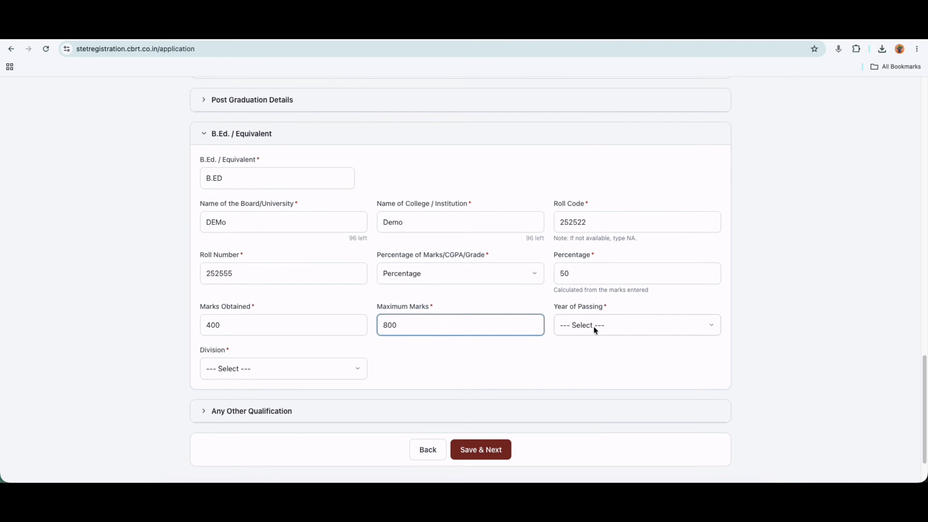
{"action": "left_click", "coordinate": [589, 324]}
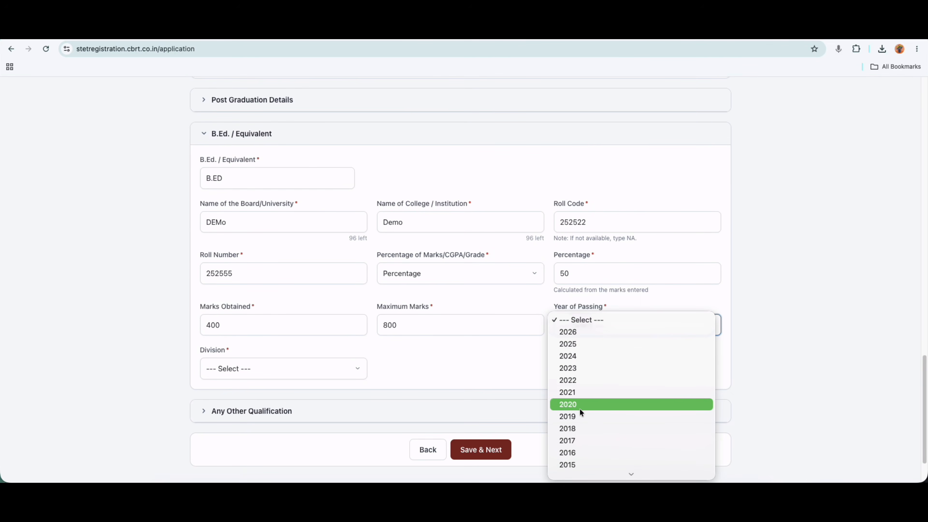
{"action": "scroll", "coordinate": [579, 408], "scroll_direction": "down", "scroll_amount": 2}
{"action": "left_click", "coordinate": [570, 332]}
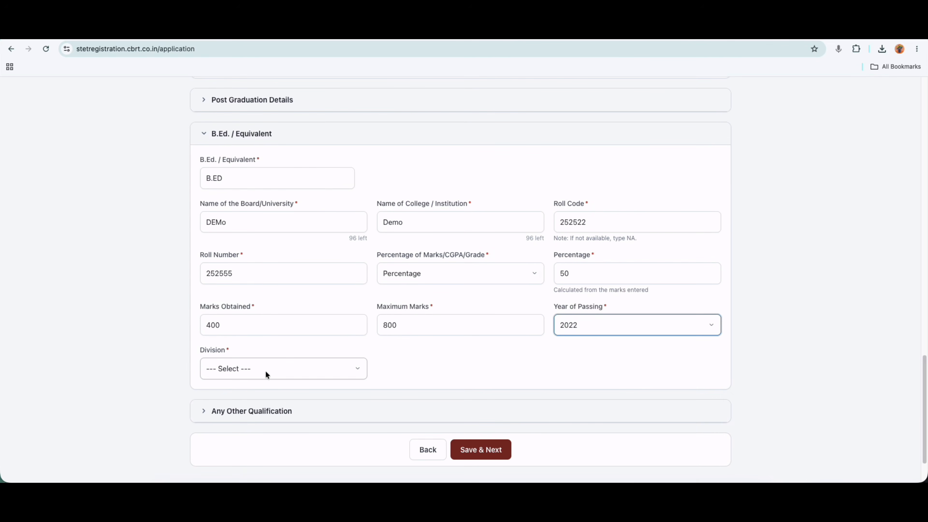
{"action": "left_click", "coordinate": [255, 367]}
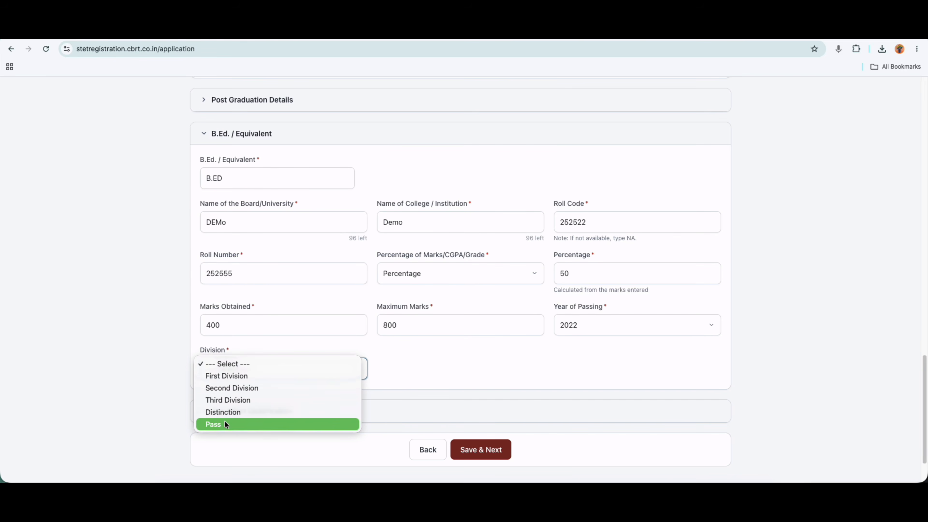
{"action": "left_click", "coordinate": [229, 387]}
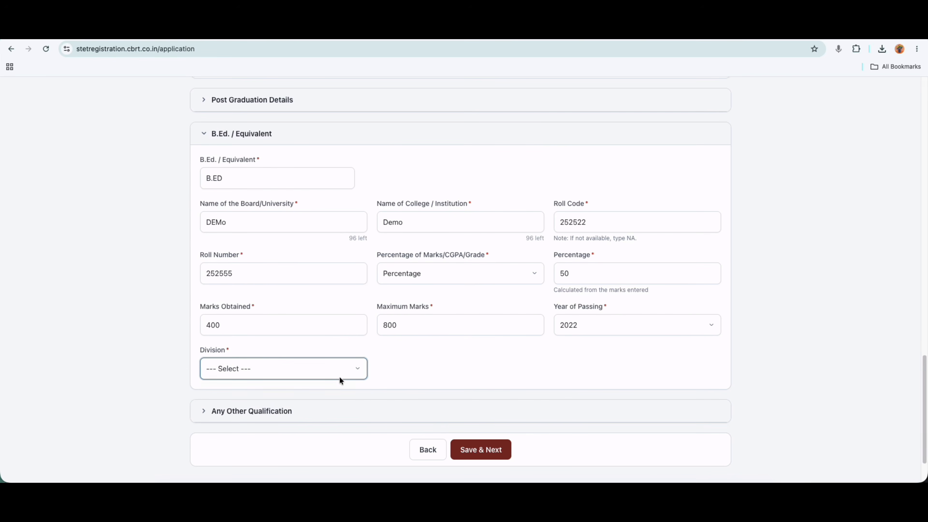
{"action": "scroll", "coordinate": [434, 387], "scroll_direction": "down", "scroll_amount": 1}
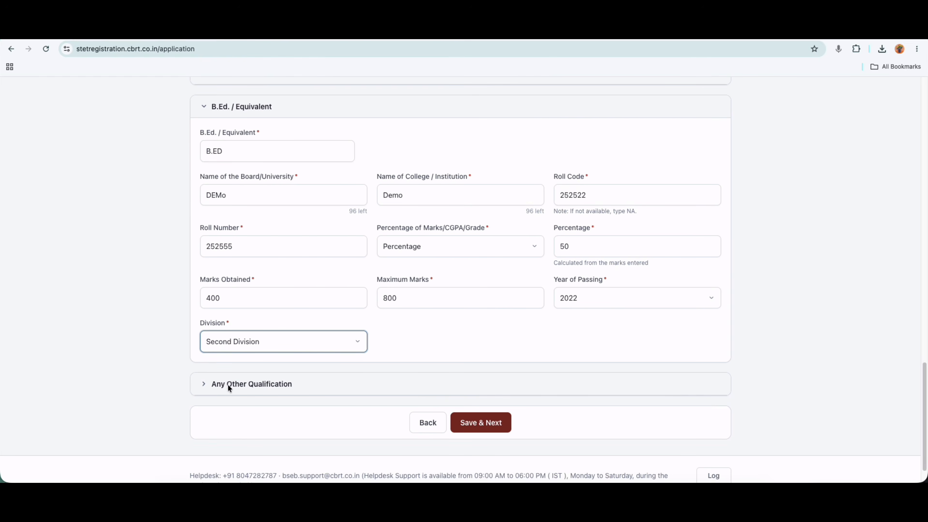
{"action": "left_click", "coordinate": [261, 385]}
{"action": "scroll", "coordinate": [302, 389], "scroll_direction": "down", "scroll_amount": 3}
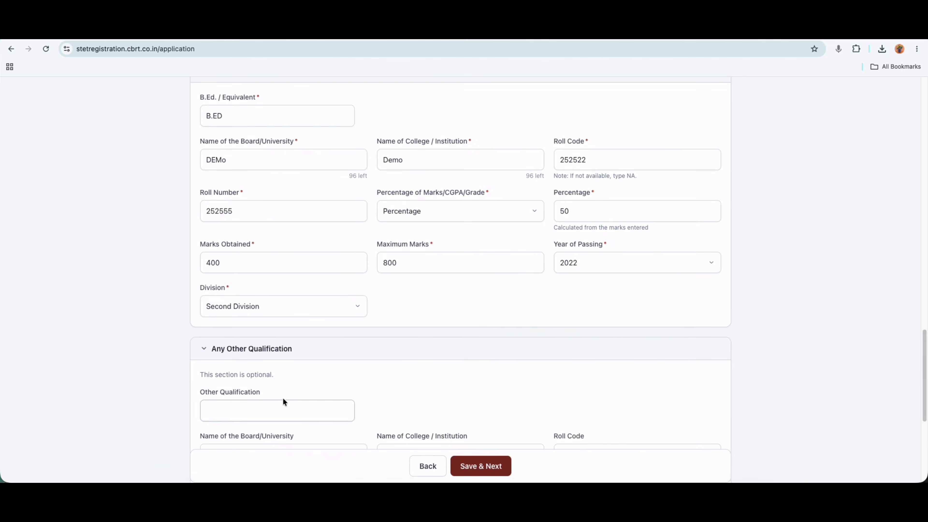
{"action": "left_click", "coordinate": [231, 337]}
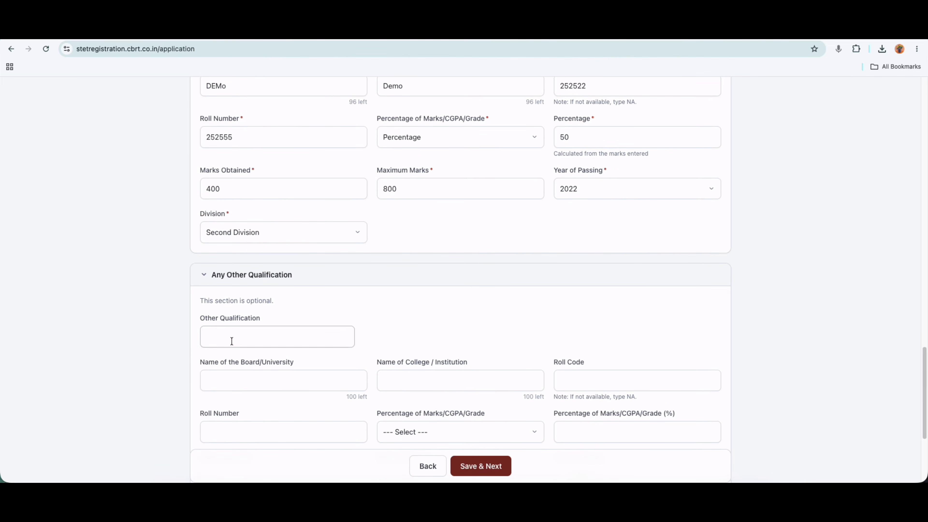
{"action": "left_click", "coordinate": [563, 381]}
{"action": "left_click", "coordinate": [228, 331]}
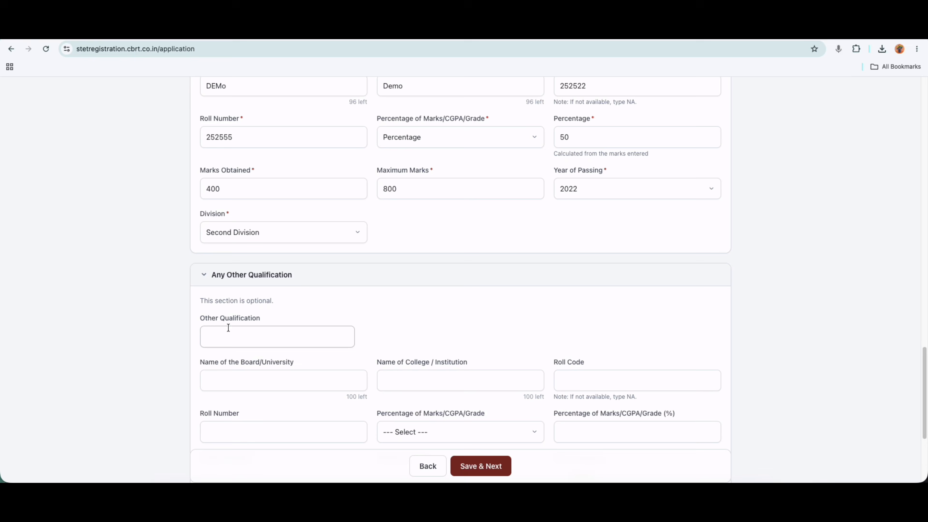
{"action": "left_click", "coordinate": [234, 280]}
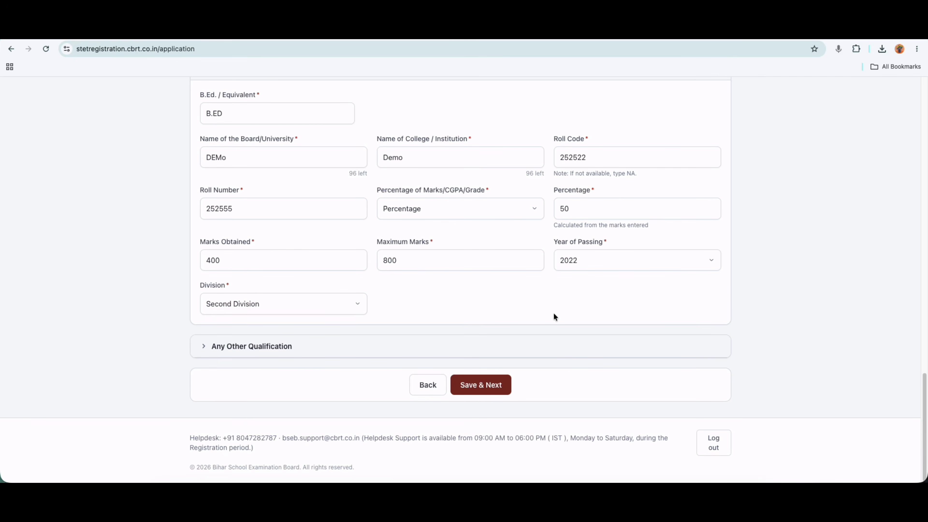
Save the qualifications and start the recent passport size photograph upload on the Documents list.
{"action": "left_click", "coordinate": [483, 384]}
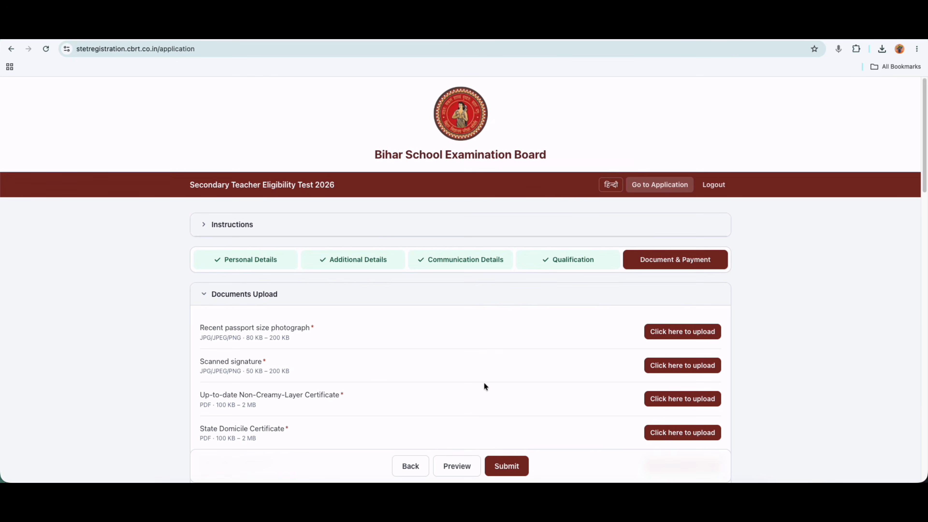
{"action": "scroll", "coordinate": [631, 287], "scroll_direction": "down", "scroll_amount": 3}
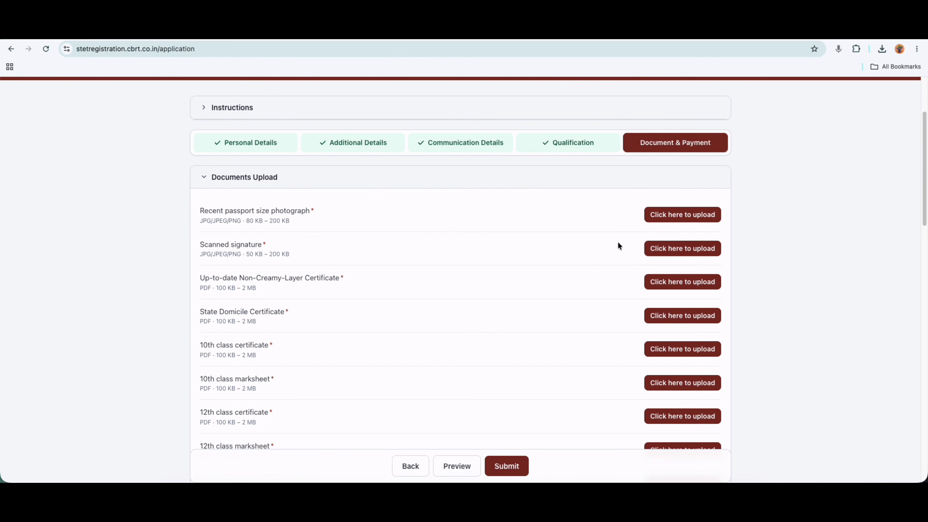
{"action": "scroll", "coordinate": [594, 277], "scroll_direction": "down", "scroll_amount": 1}
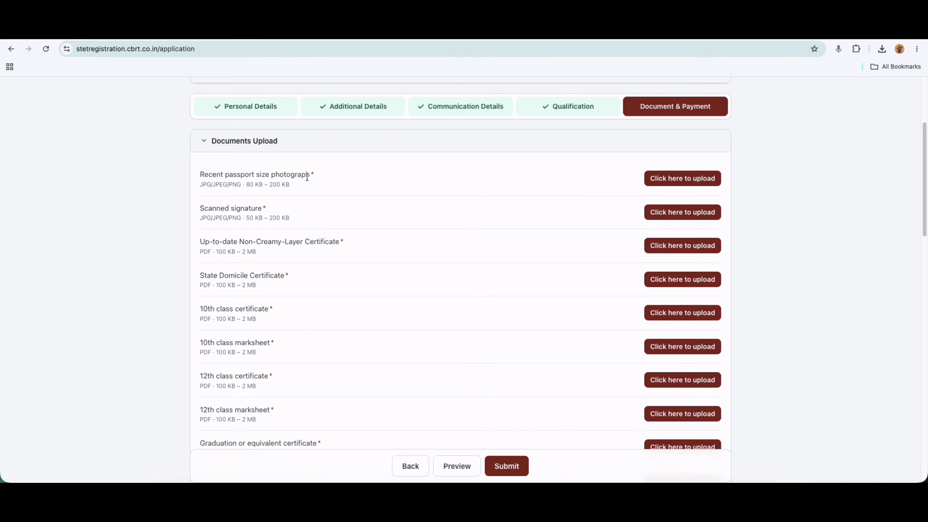
{"action": "left_click", "coordinate": [687, 179]}
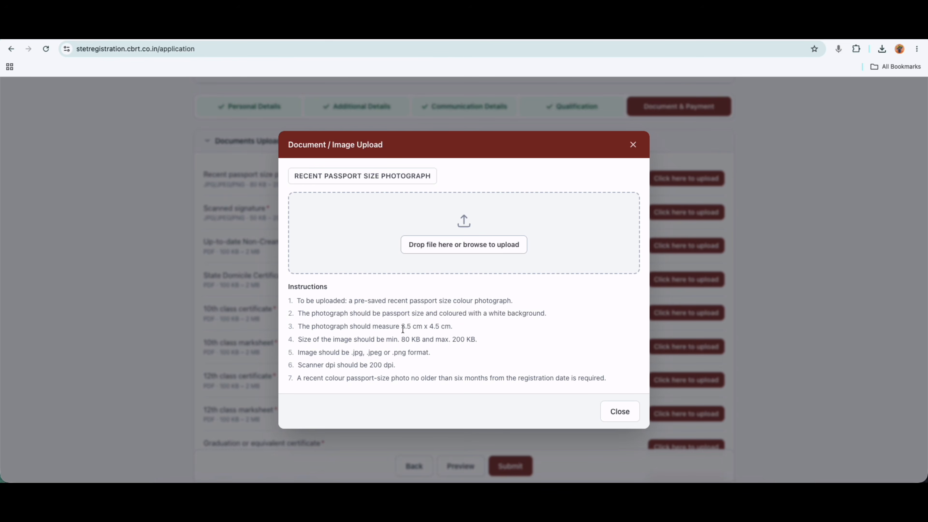
Review the photograph's dimensions, file size, formats and six-month age rule, then browse for the file.
{"action": "left_click_drag", "start_coordinate": [403, 329], "coordinate": [538, 313]}
{"action": "left_click_drag", "start_coordinate": [404, 340], "coordinate": [471, 340]}
{"action": "left_click_drag", "start_coordinate": [359, 353], "coordinate": [386, 366]}
{"action": "left_click_drag", "start_coordinate": [453, 378], "coordinate": [558, 379]}
{"action": "left_click", "coordinate": [462, 244]}
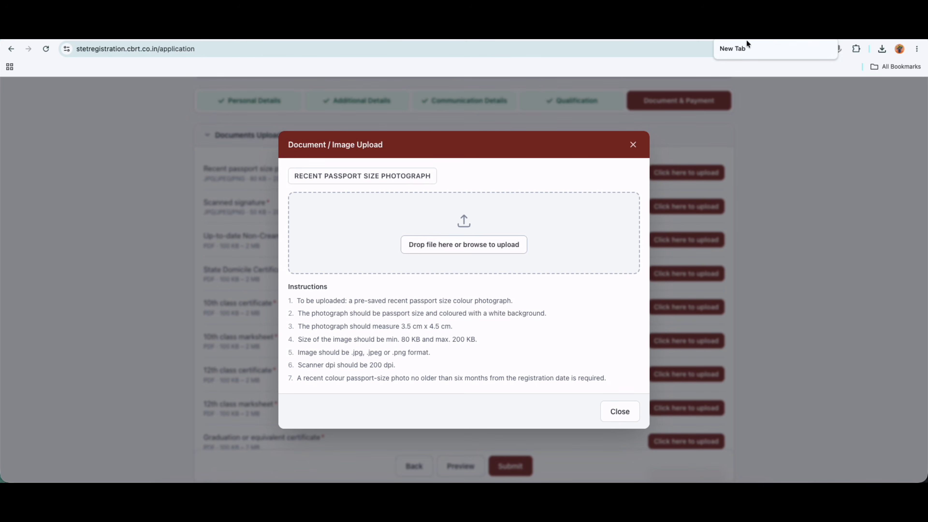
Check the scanned signature rules: minimum size, 200 KB maximum, no BLOCK letters.
{"action": "left_click", "coordinate": [633, 145]}
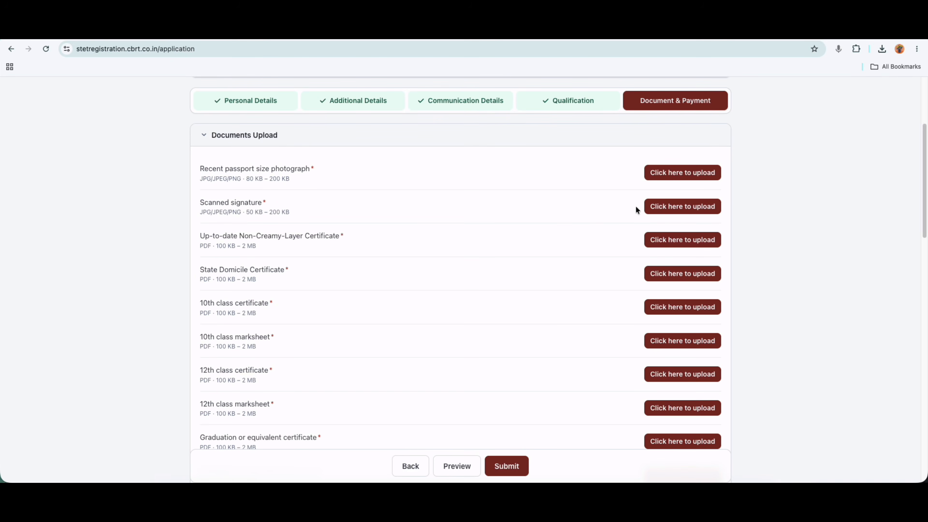
{"action": "left_click", "coordinate": [653, 207]}
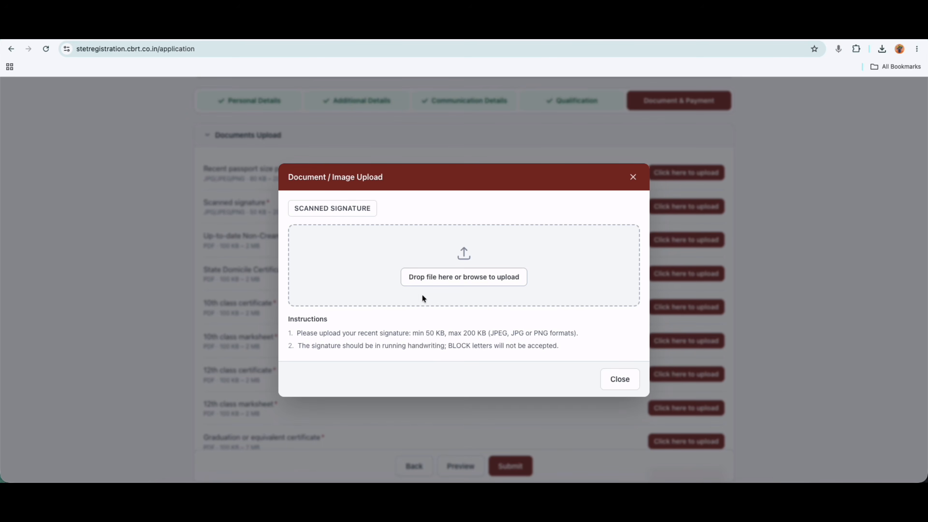
{"action": "double_click", "coordinate": [428, 333]}
{"action": "double_click", "coordinate": [476, 333]}
{"action": "left_click_drag", "start_coordinate": [448, 345], "coordinate": [479, 346]}
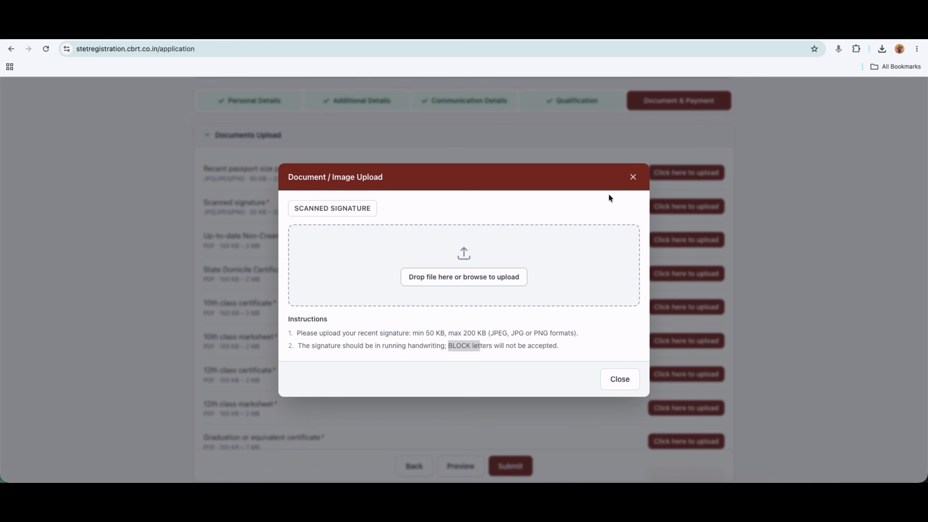
{"action": "left_click", "coordinate": [632, 177]}
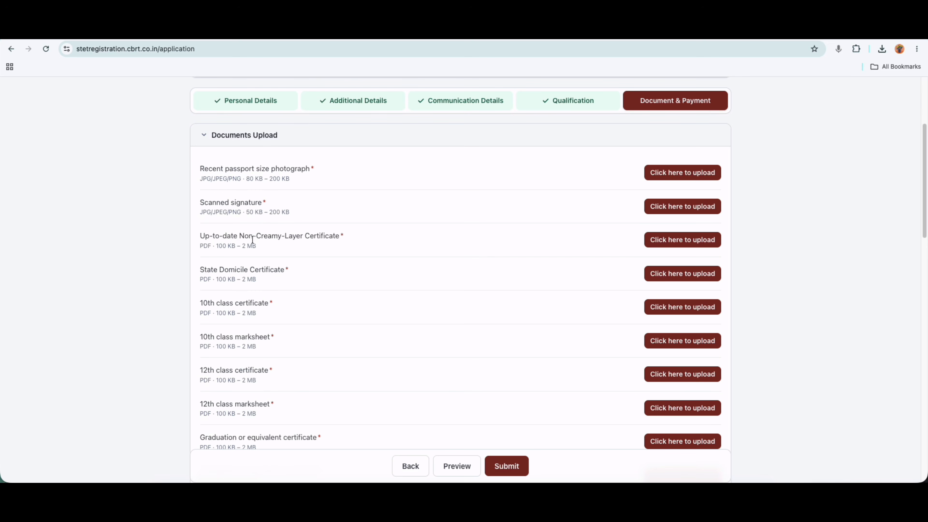
Check the Non-Creamy-Layer certificate's file size limits in its upload window.
{"action": "left_click_drag", "start_coordinate": [240, 236], "coordinate": [305, 234]}
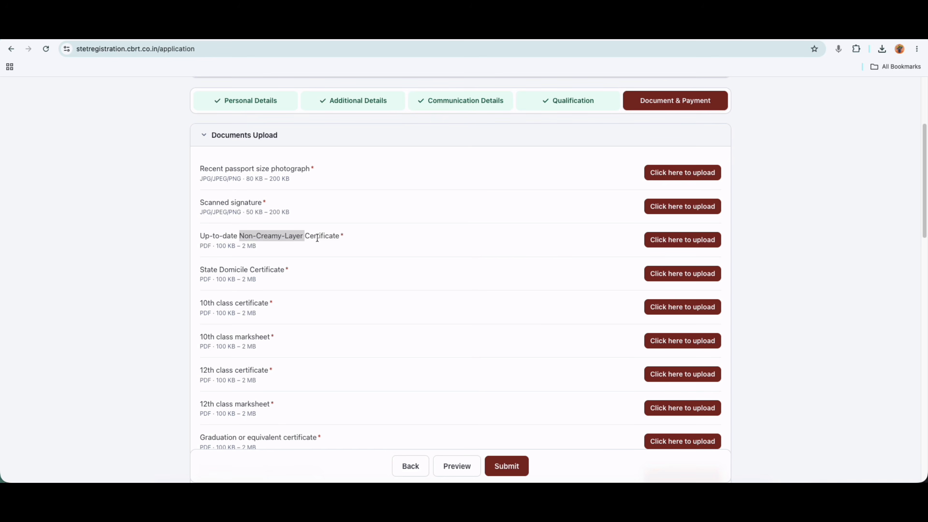
{"action": "left_click", "coordinate": [683, 240]}
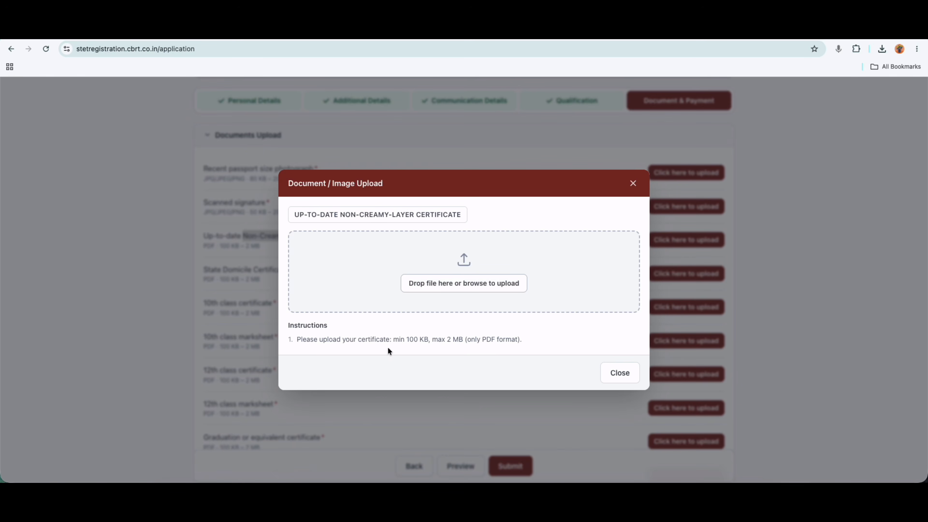
{"action": "left_click_drag", "start_coordinate": [409, 341], "coordinate": [453, 339]}
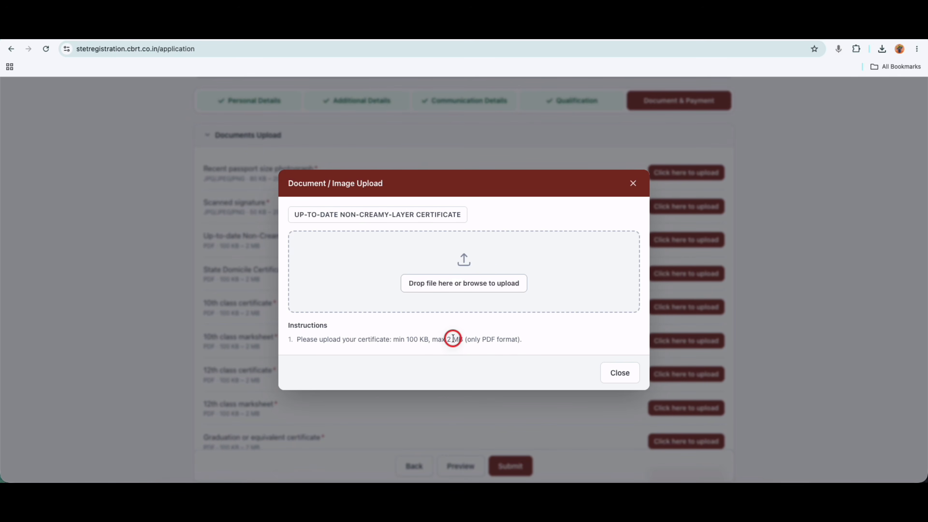
{"action": "left_click", "coordinate": [615, 373]}
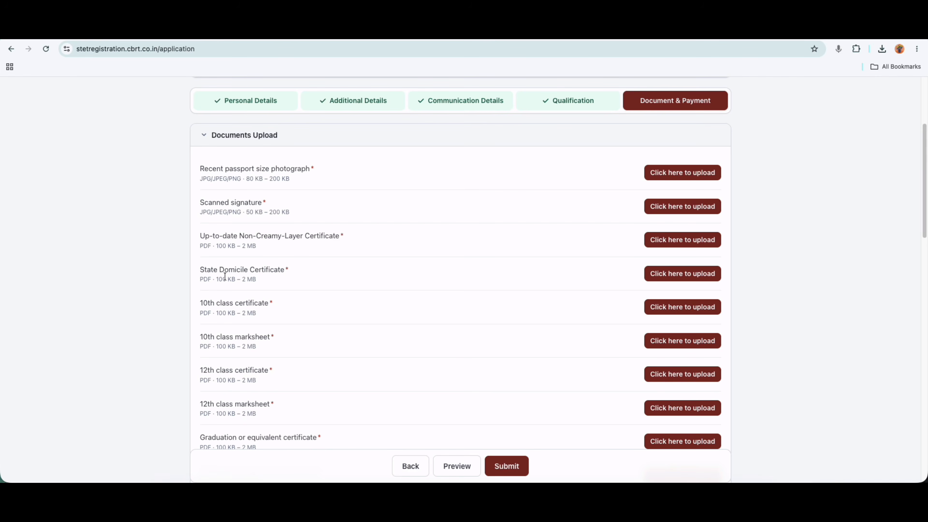
Review the Domicile Certificate, 10th marksheet and 12th certificate requirements in the Documents list.
{"action": "left_click_drag", "start_coordinate": [219, 271], "coordinate": [283, 271]}
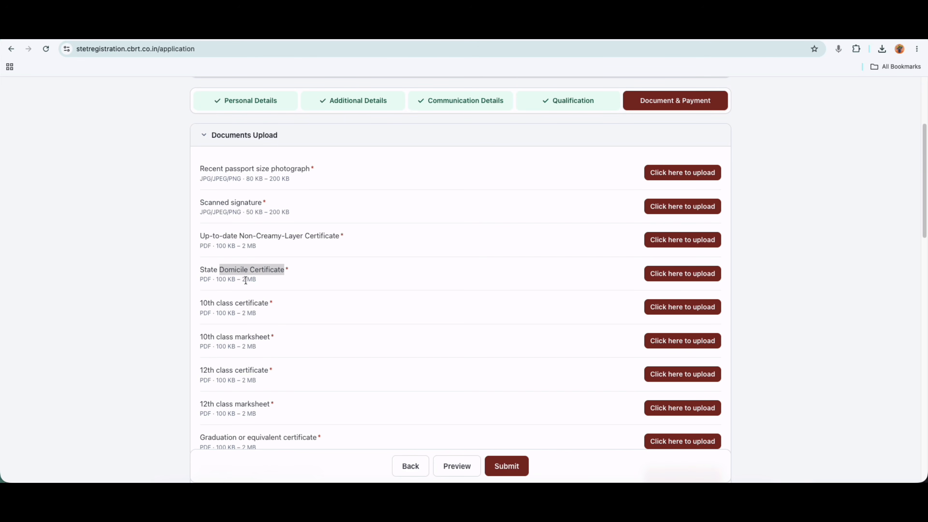
{"action": "scroll", "coordinate": [312, 293], "scroll_direction": "down", "scroll_amount": 1}
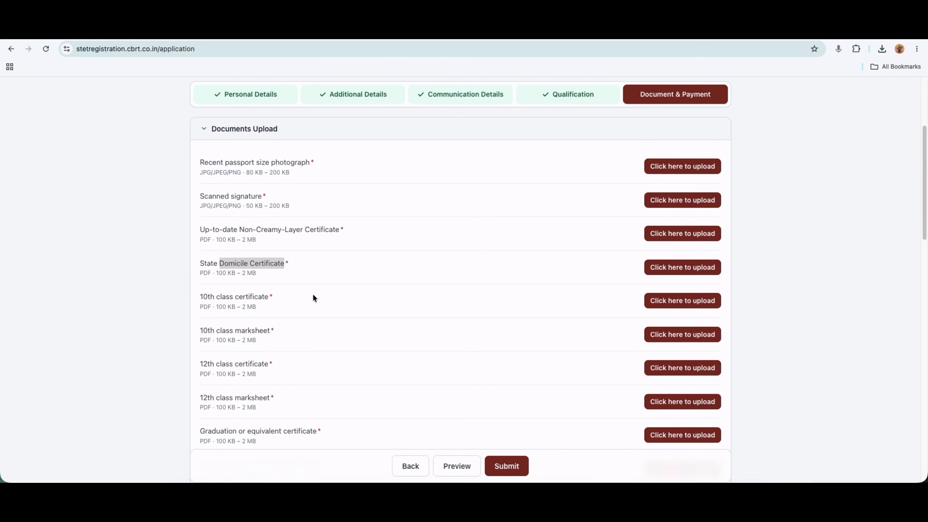
{"action": "left_click", "coordinate": [249, 291]}
{"action": "left_click_drag", "start_coordinate": [242, 325], "coordinate": [255, 325]}
{"action": "left_click_drag", "start_coordinate": [235, 359], "coordinate": [258, 359]}
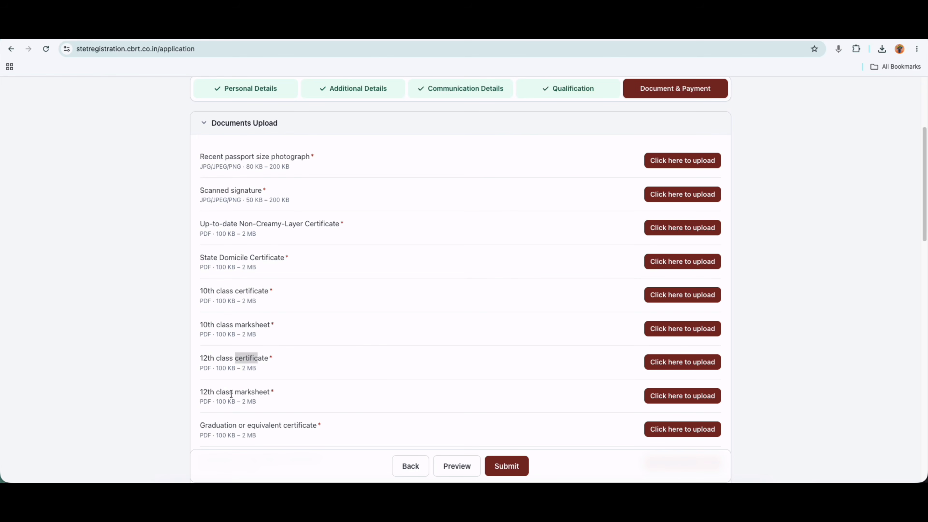
{"action": "left_click_drag", "start_coordinate": [231, 394], "coordinate": [259, 392]}
{"action": "scroll", "coordinate": [299, 390], "scroll_direction": "down", "scroll_amount": 2}
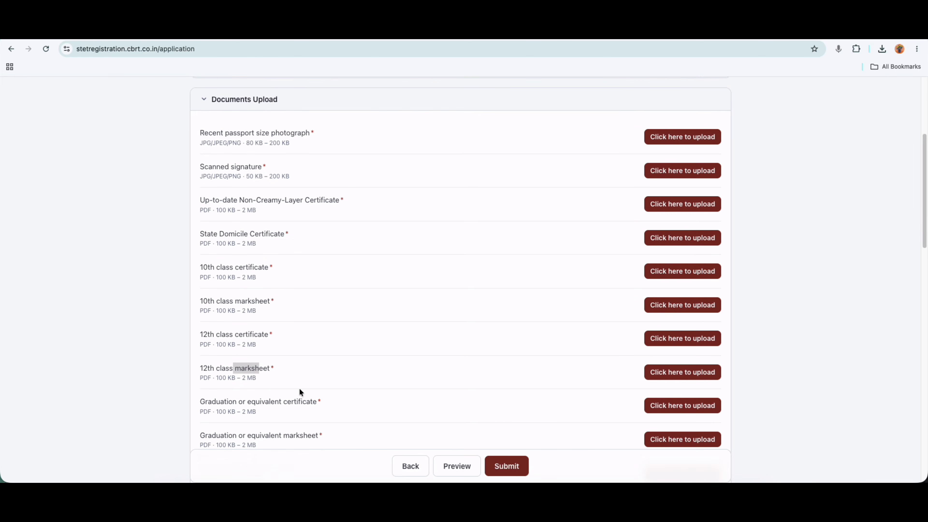
{"action": "scroll", "coordinate": [299, 389], "scroll_direction": "down", "scroll_amount": 1}
{"action": "scroll", "coordinate": [299, 389], "scroll_direction": "down", "scroll_amount": 2}
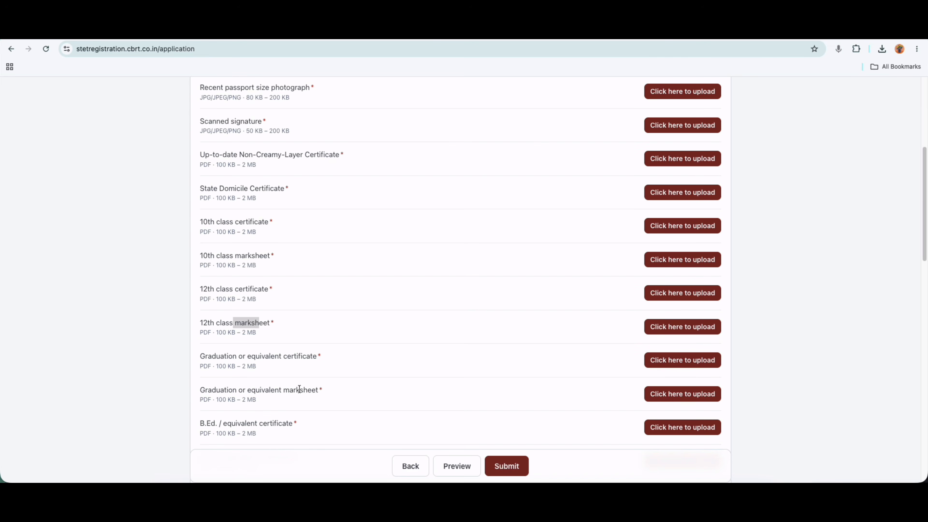
{"action": "left_click_drag", "start_coordinate": [251, 356], "coordinate": [302, 357]}
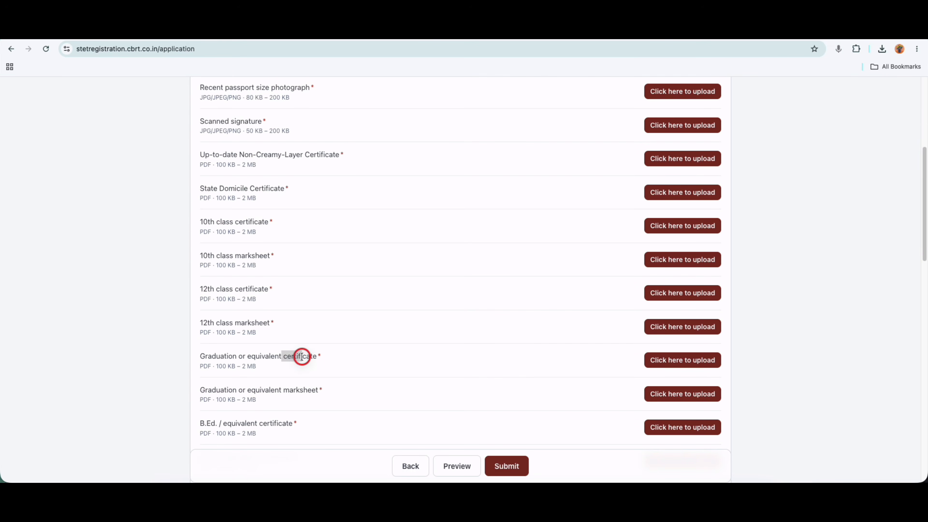
{"action": "left_click_drag", "start_coordinate": [284, 389], "coordinate": [307, 390]}
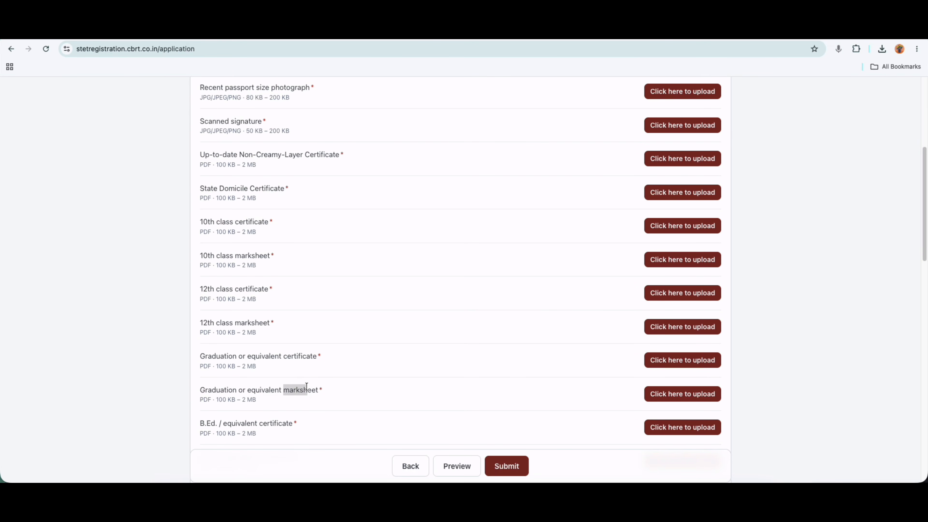
Review the B.Ed. certificate and Cheque/Pass Book requirements, reaching the Payment and Declaration sections.
{"action": "scroll", "coordinate": [304, 336], "scroll_direction": "down", "scroll_amount": 2}
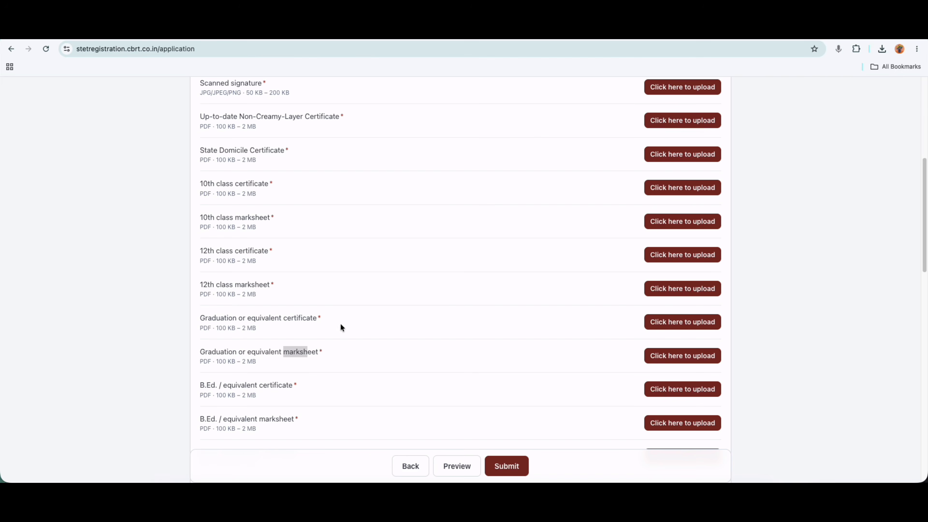
{"action": "scroll", "coordinate": [341, 356], "scroll_direction": "down", "scroll_amount": 3}
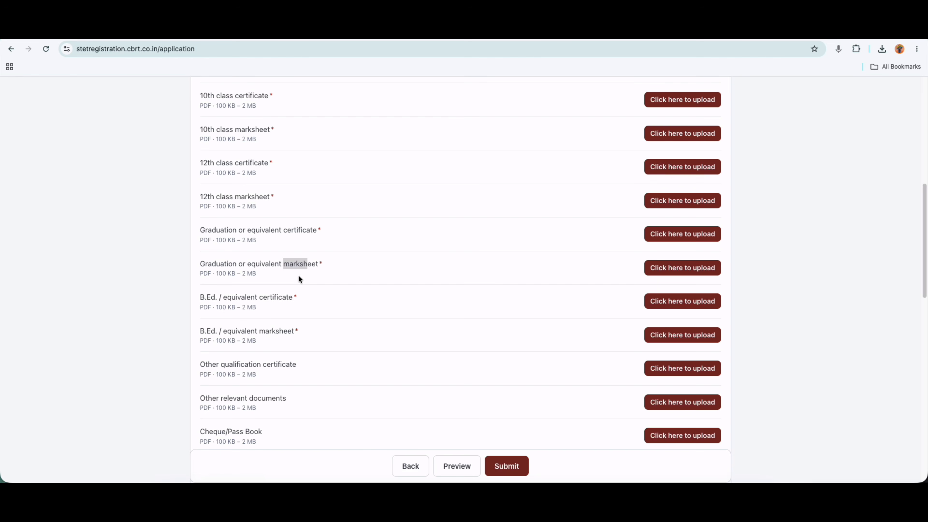
{"action": "left_click_drag", "start_coordinate": [259, 298], "coordinate": [283, 298]}
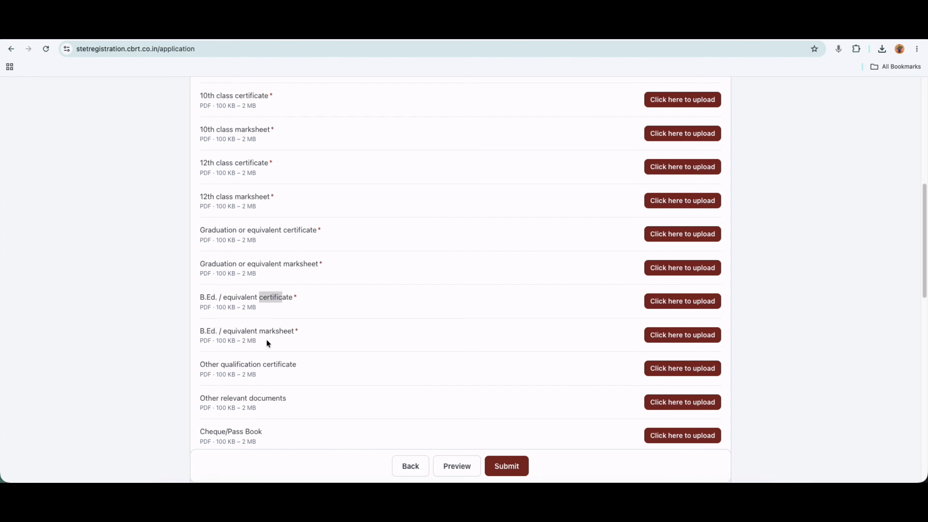
{"action": "left_click", "coordinate": [271, 298]}
{"action": "scroll", "coordinate": [222, 367], "scroll_direction": "down", "scroll_amount": 1}
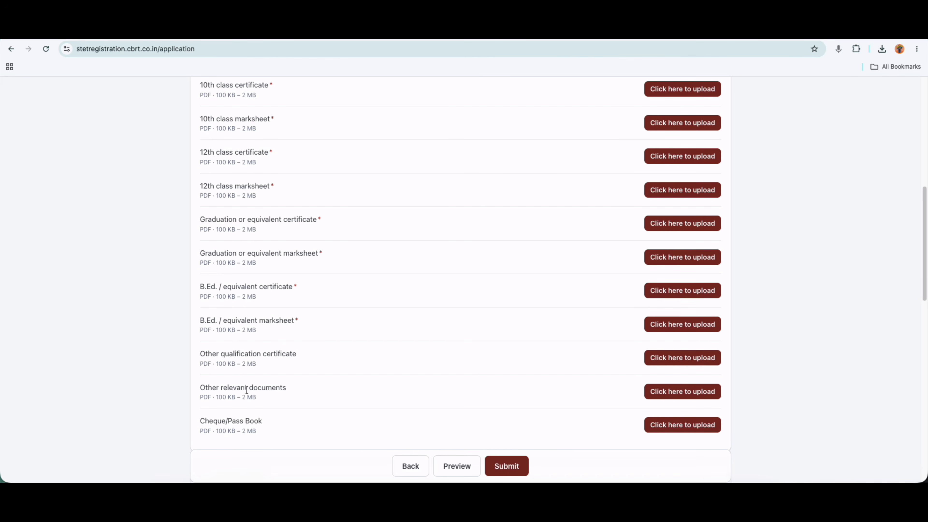
{"action": "scroll", "coordinate": [270, 391], "scroll_direction": "down", "scroll_amount": 3}
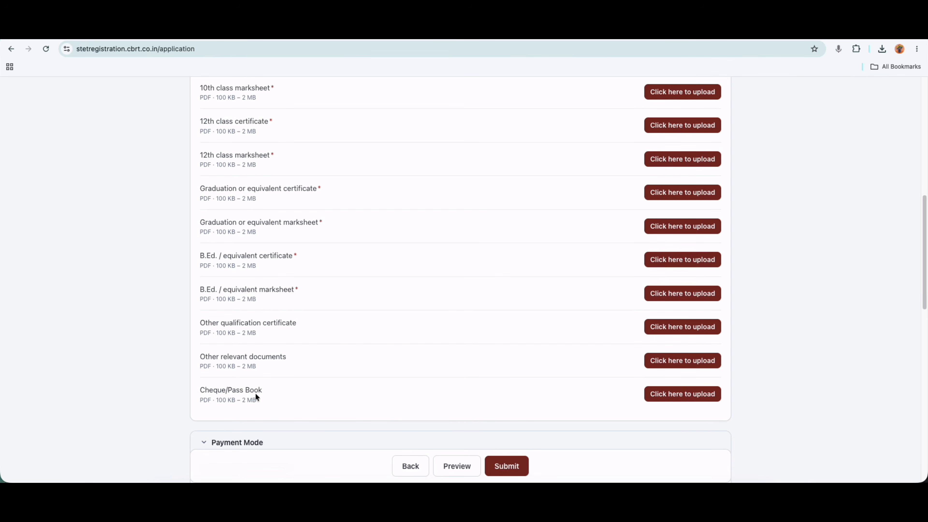
{"action": "left_click", "coordinate": [233, 393]}
{"action": "left_click_drag", "start_coordinate": [236, 394], "coordinate": [250, 393]}
{"action": "scroll", "coordinate": [319, 274], "scroll_direction": "up", "scroll_amount": 2}
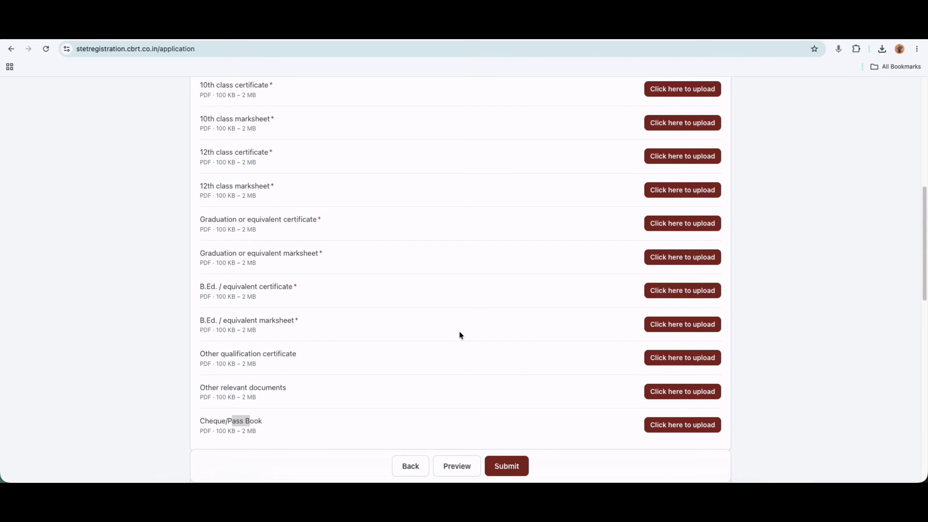
{"action": "scroll", "coordinate": [459, 335], "scroll_direction": "down", "scroll_amount": 10}
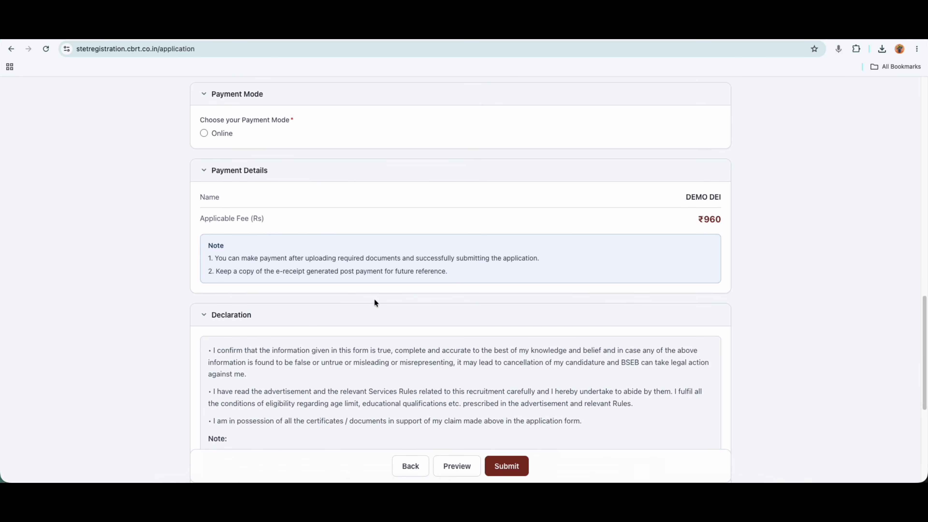
Confirm the ₹960 applicable fee, submit the application and proceed to the PayYantra checkout.
{"action": "scroll", "coordinate": [375, 299], "scroll_direction": "down", "scroll_amount": 6}
{"action": "scroll", "coordinate": [218, 289], "scroll_direction": "up", "scroll_amount": 4}
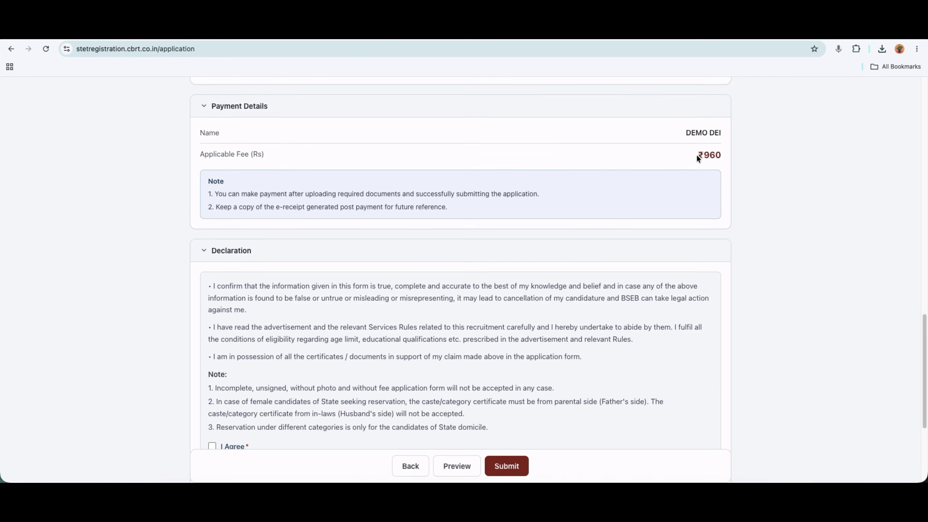
{"action": "left_click_drag", "start_coordinate": [698, 154], "coordinate": [719, 155]}
{"action": "scroll", "coordinate": [259, 357], "scroll_direction": "down", "scroll_amount": 4}
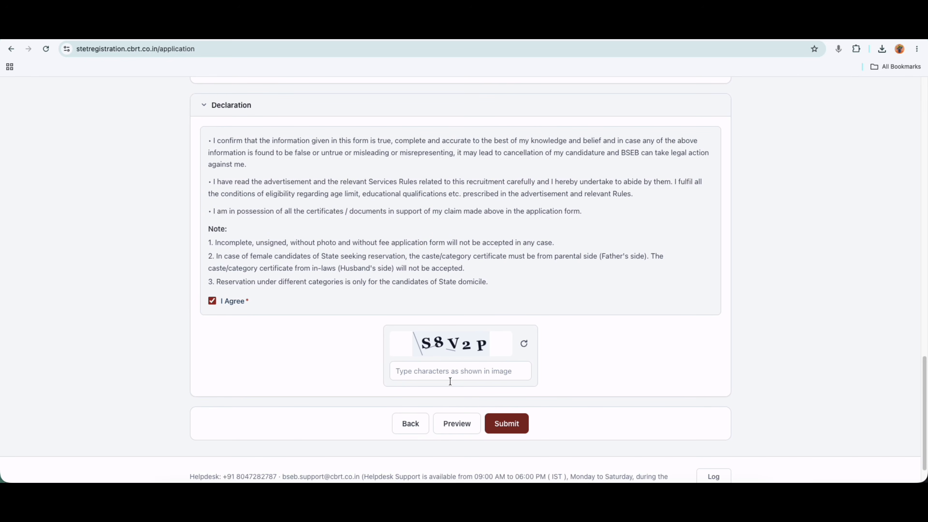
{"action": "left_click", "coordinate": [459, 426]}
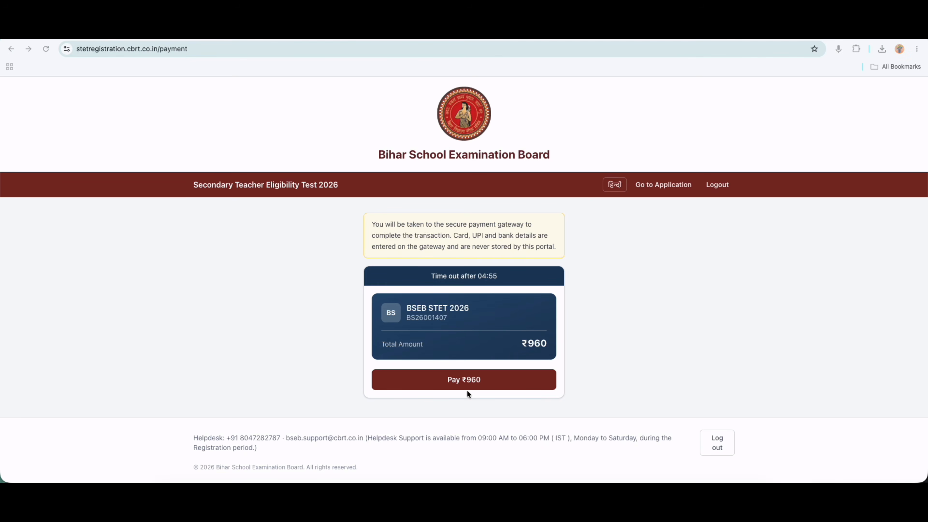
{"action": "left_click", "coordinate": [471, 378]}
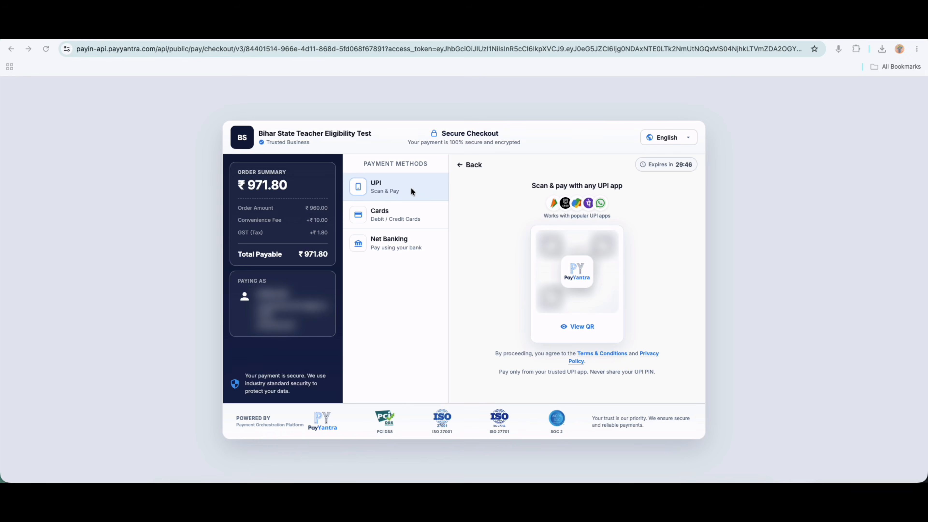